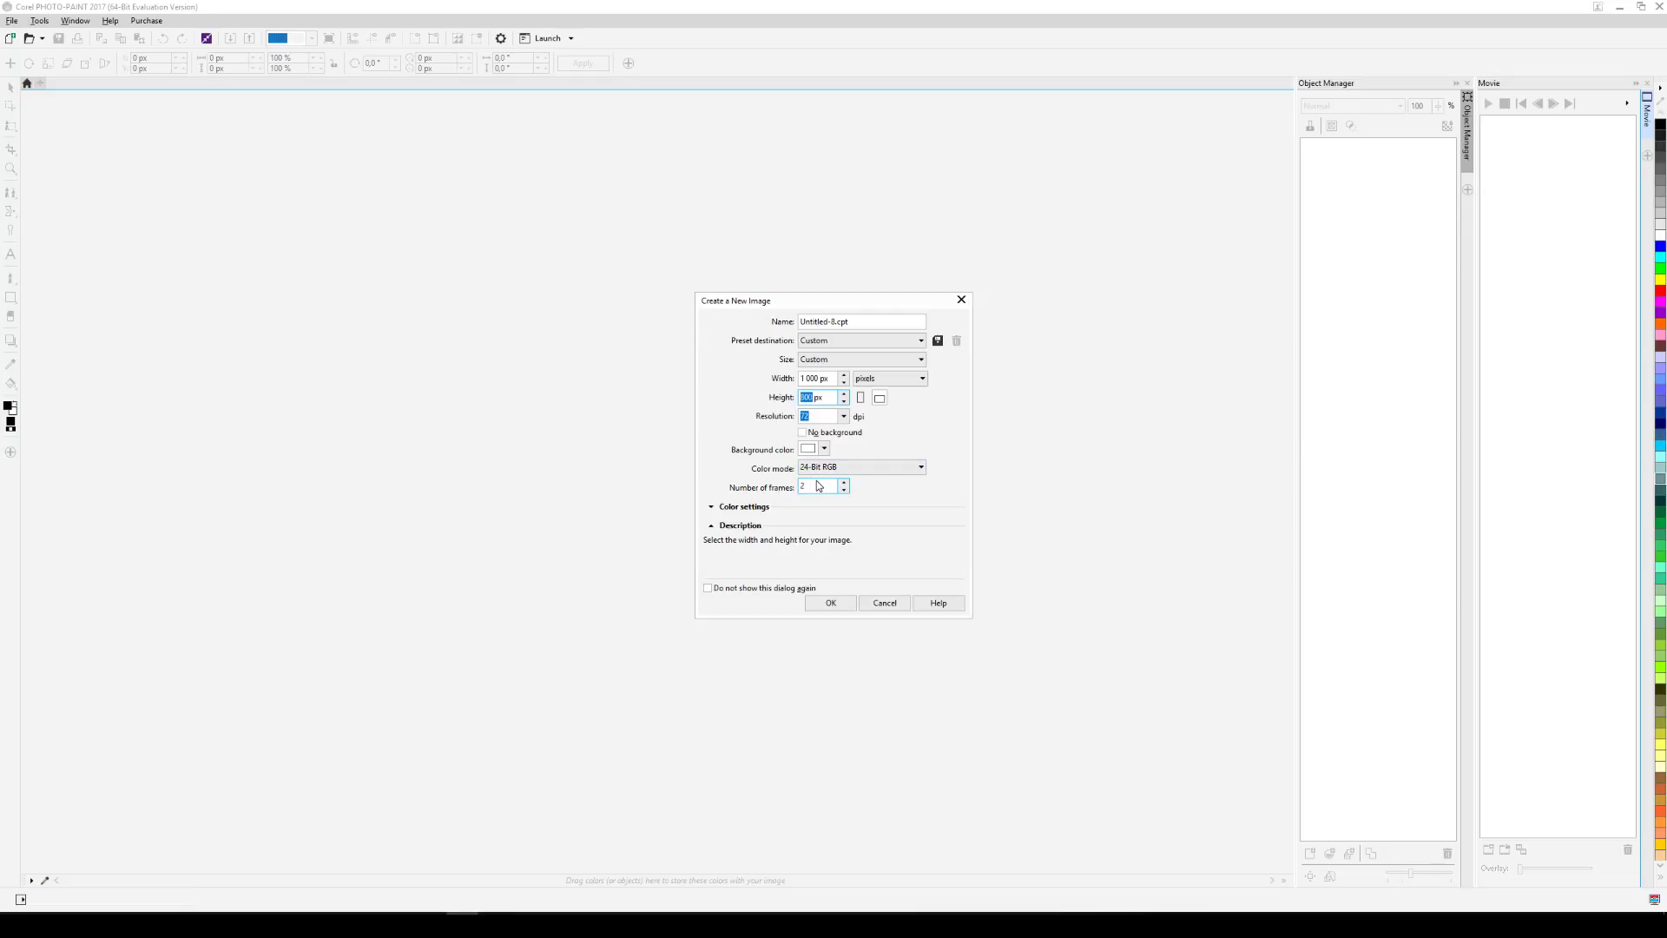
Create a new 1000 × 800 px, 72 dpi, 24-bit RGB image with 2 frames.
click(802, 488)
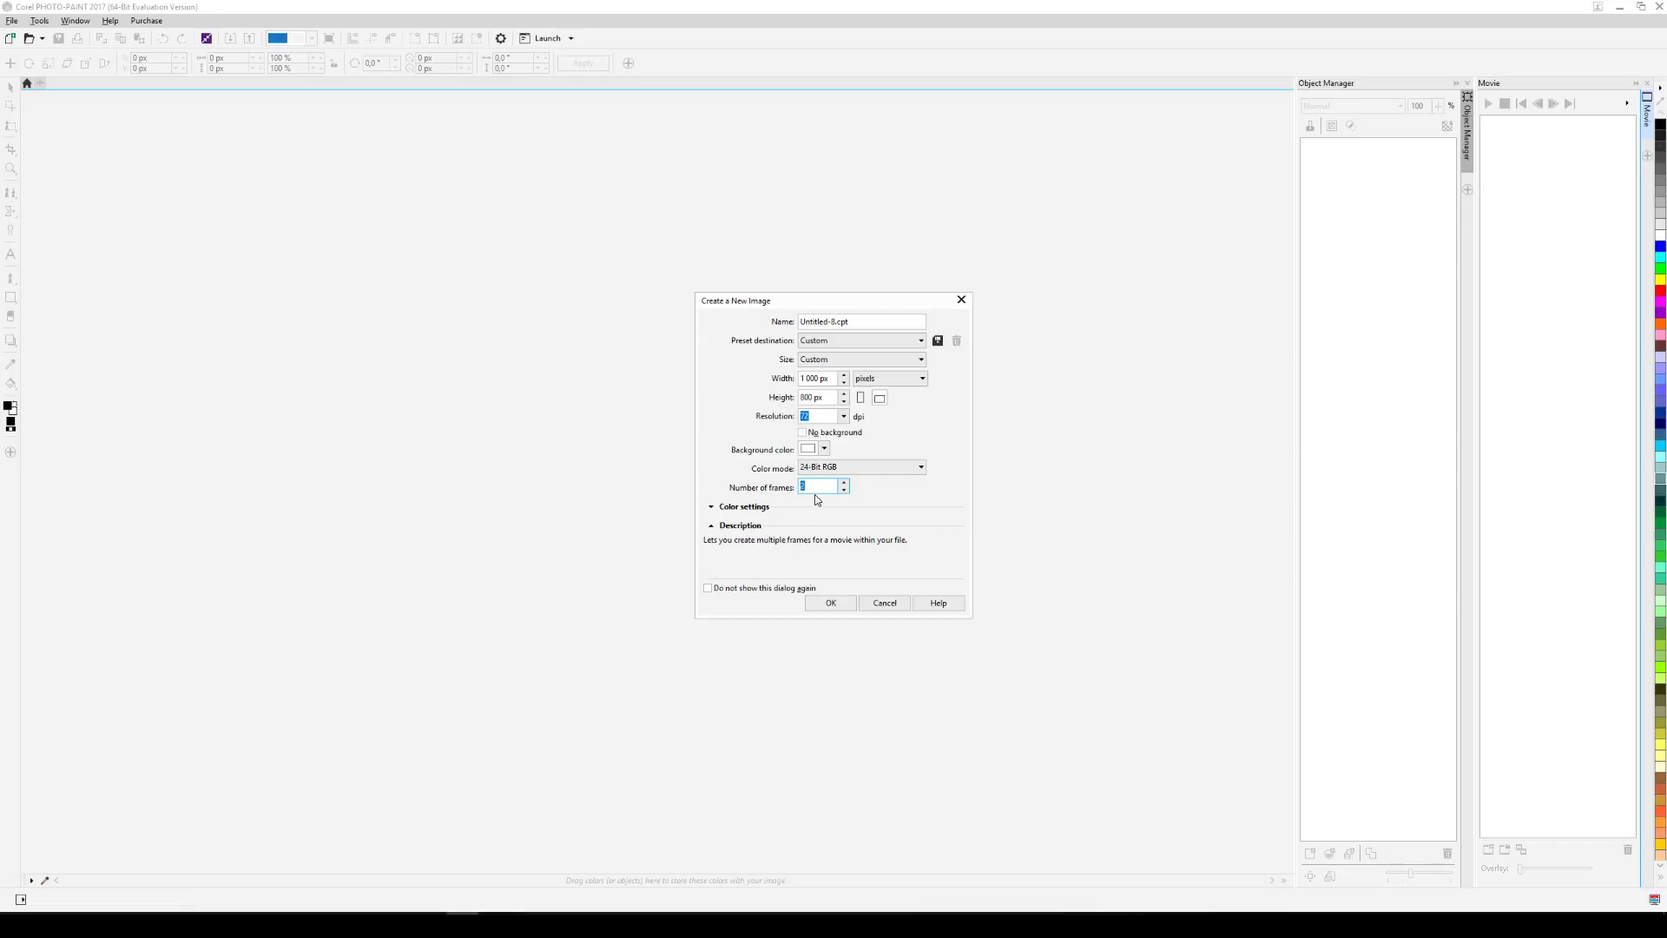
click(831, 603)
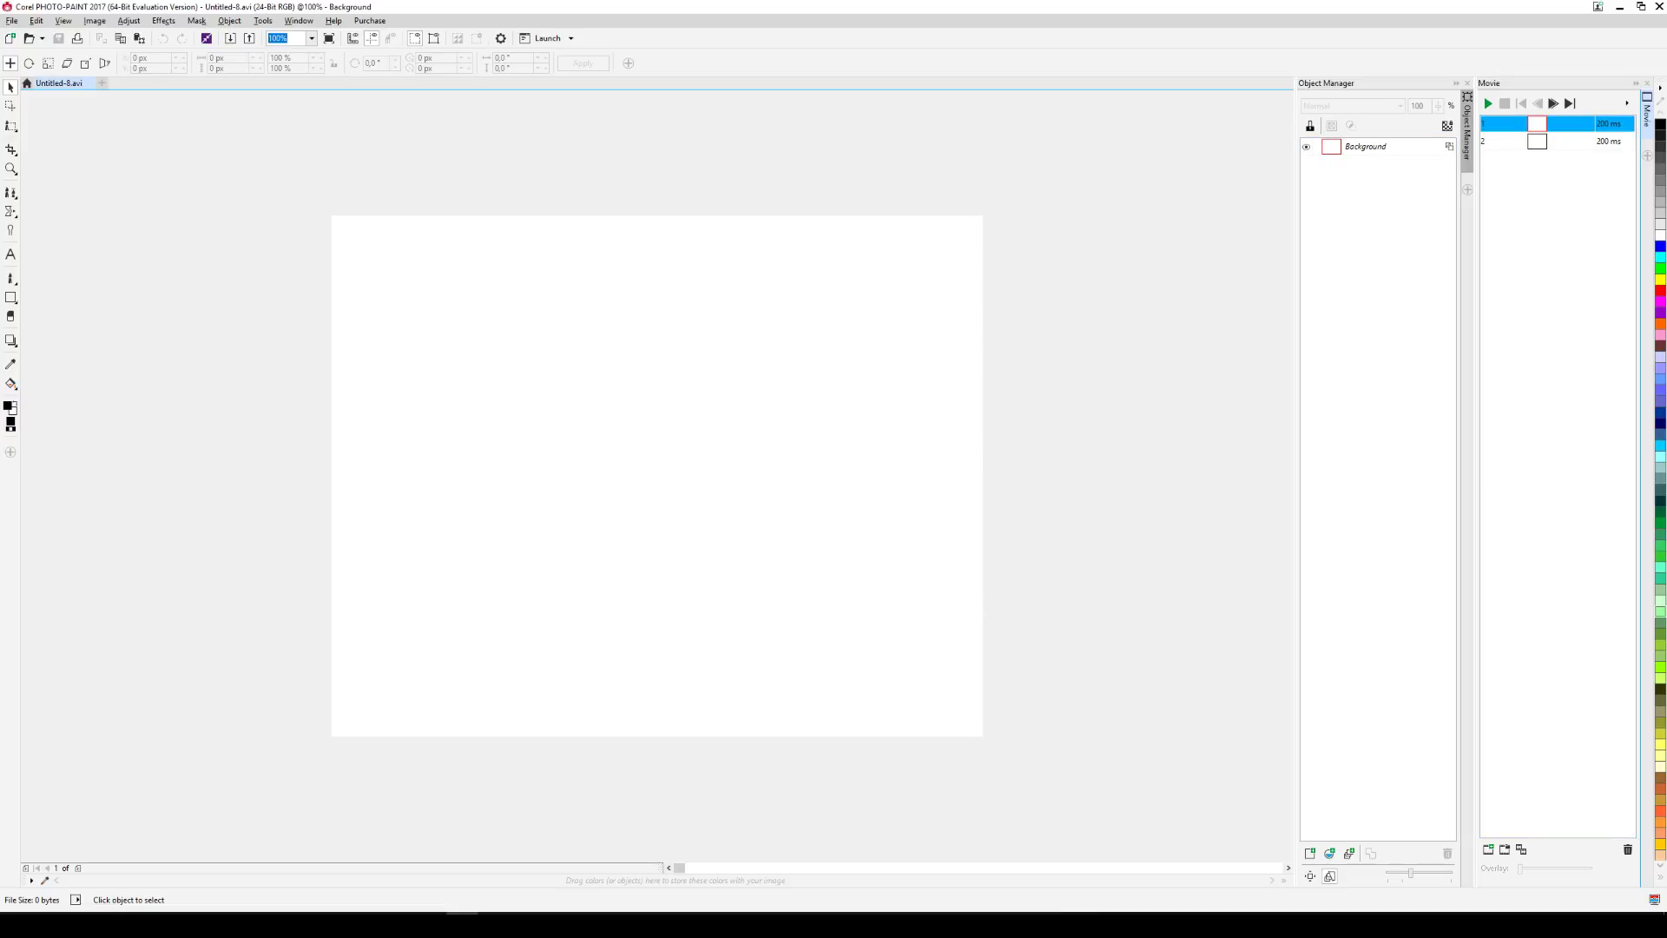
Place the mountain and clouds photo on the first frame and combine it with the background.
drag(898, 420, 697, 451)
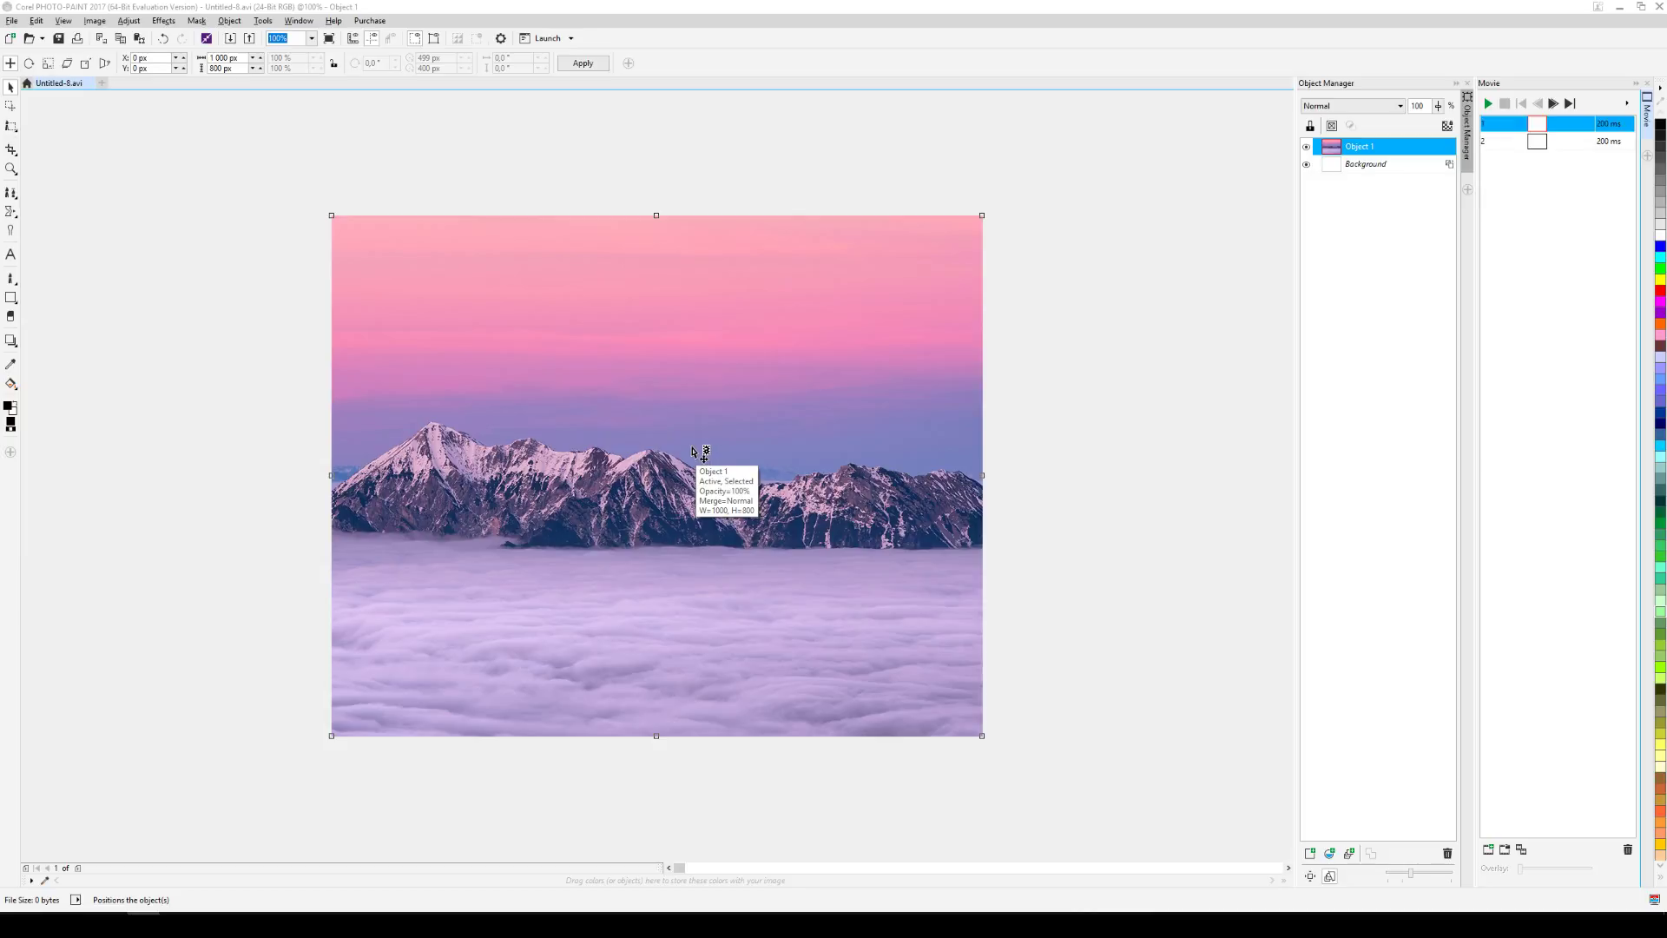
right_click(1372, 156)
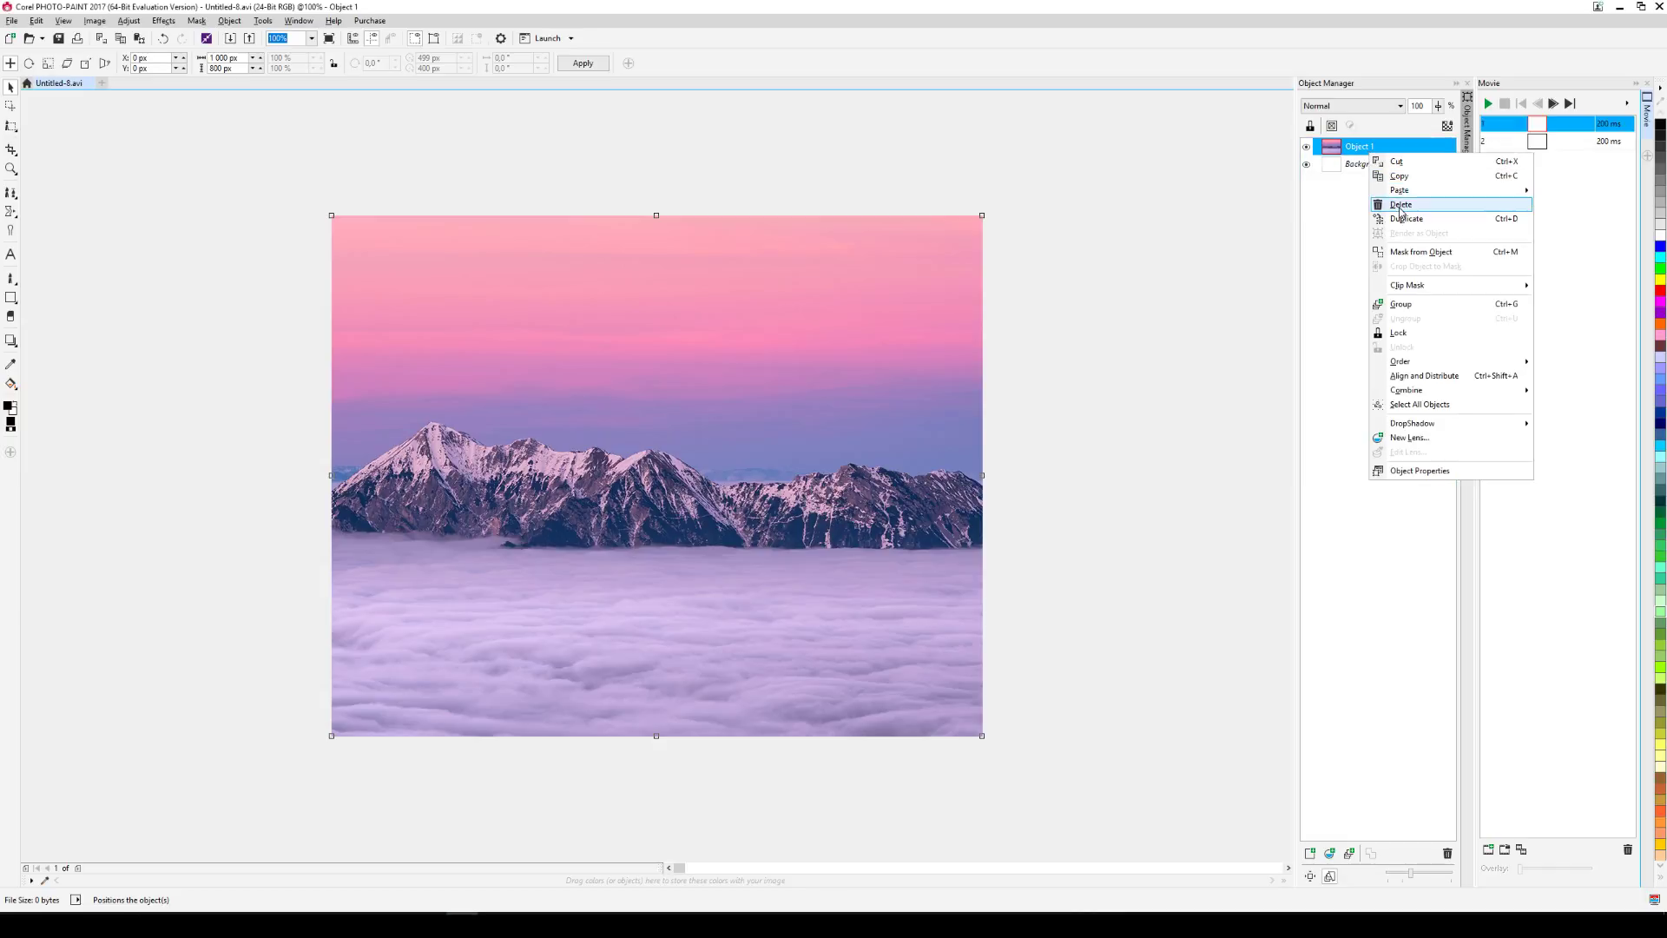
mouse_move(1431, 399)
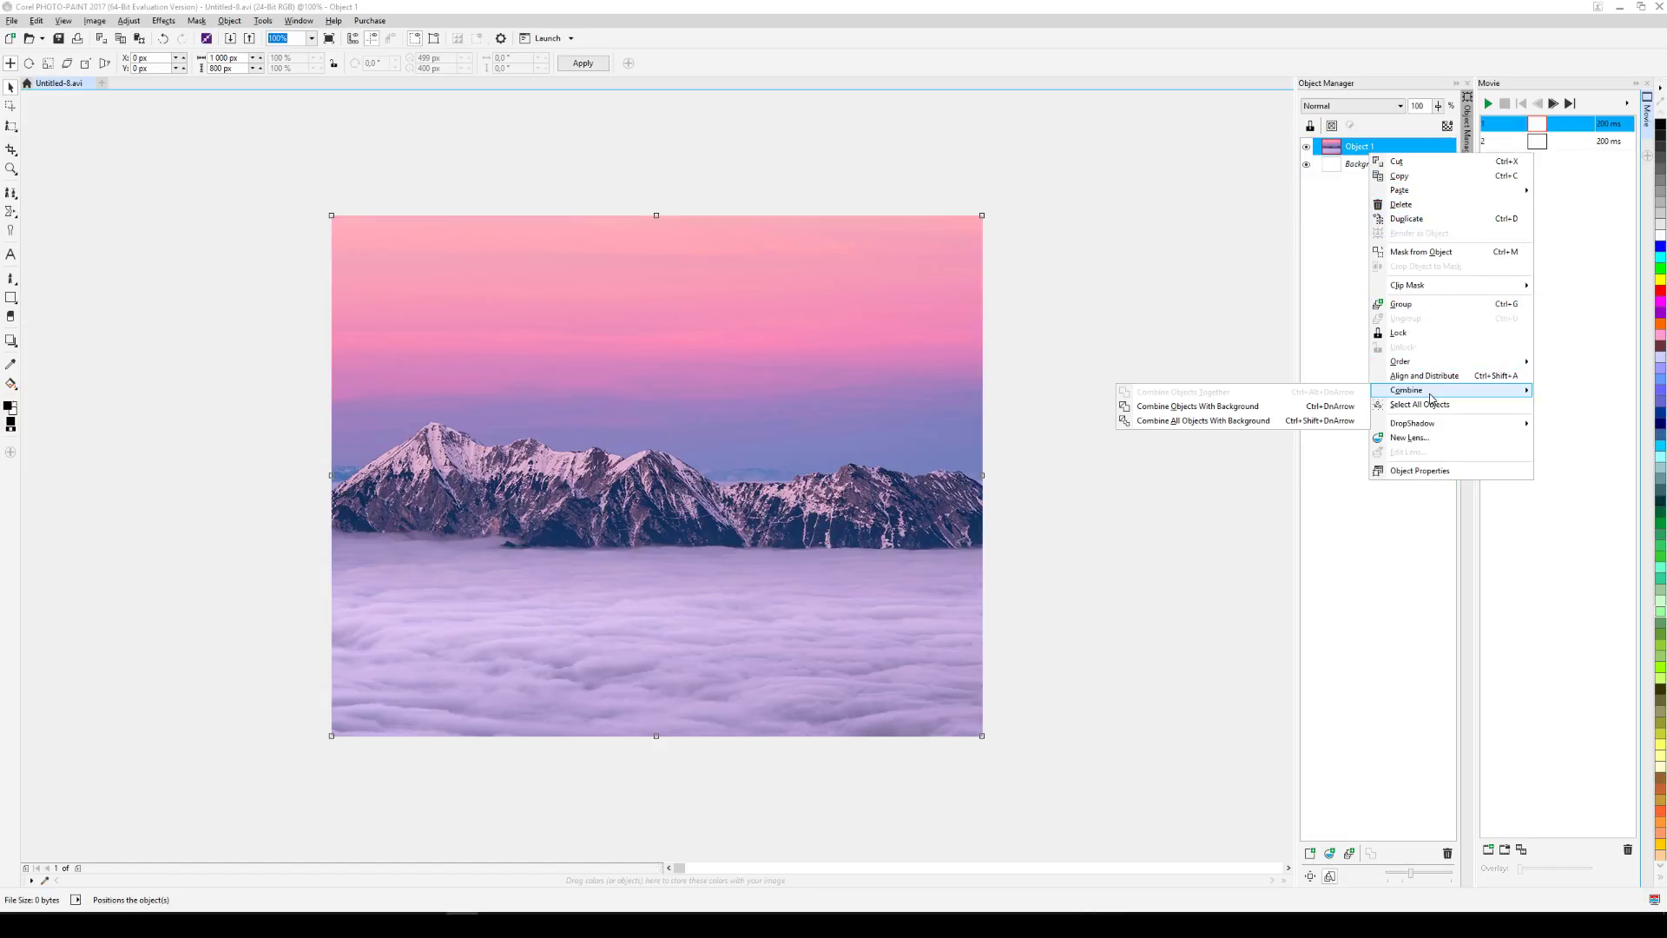
click(1242, 412)
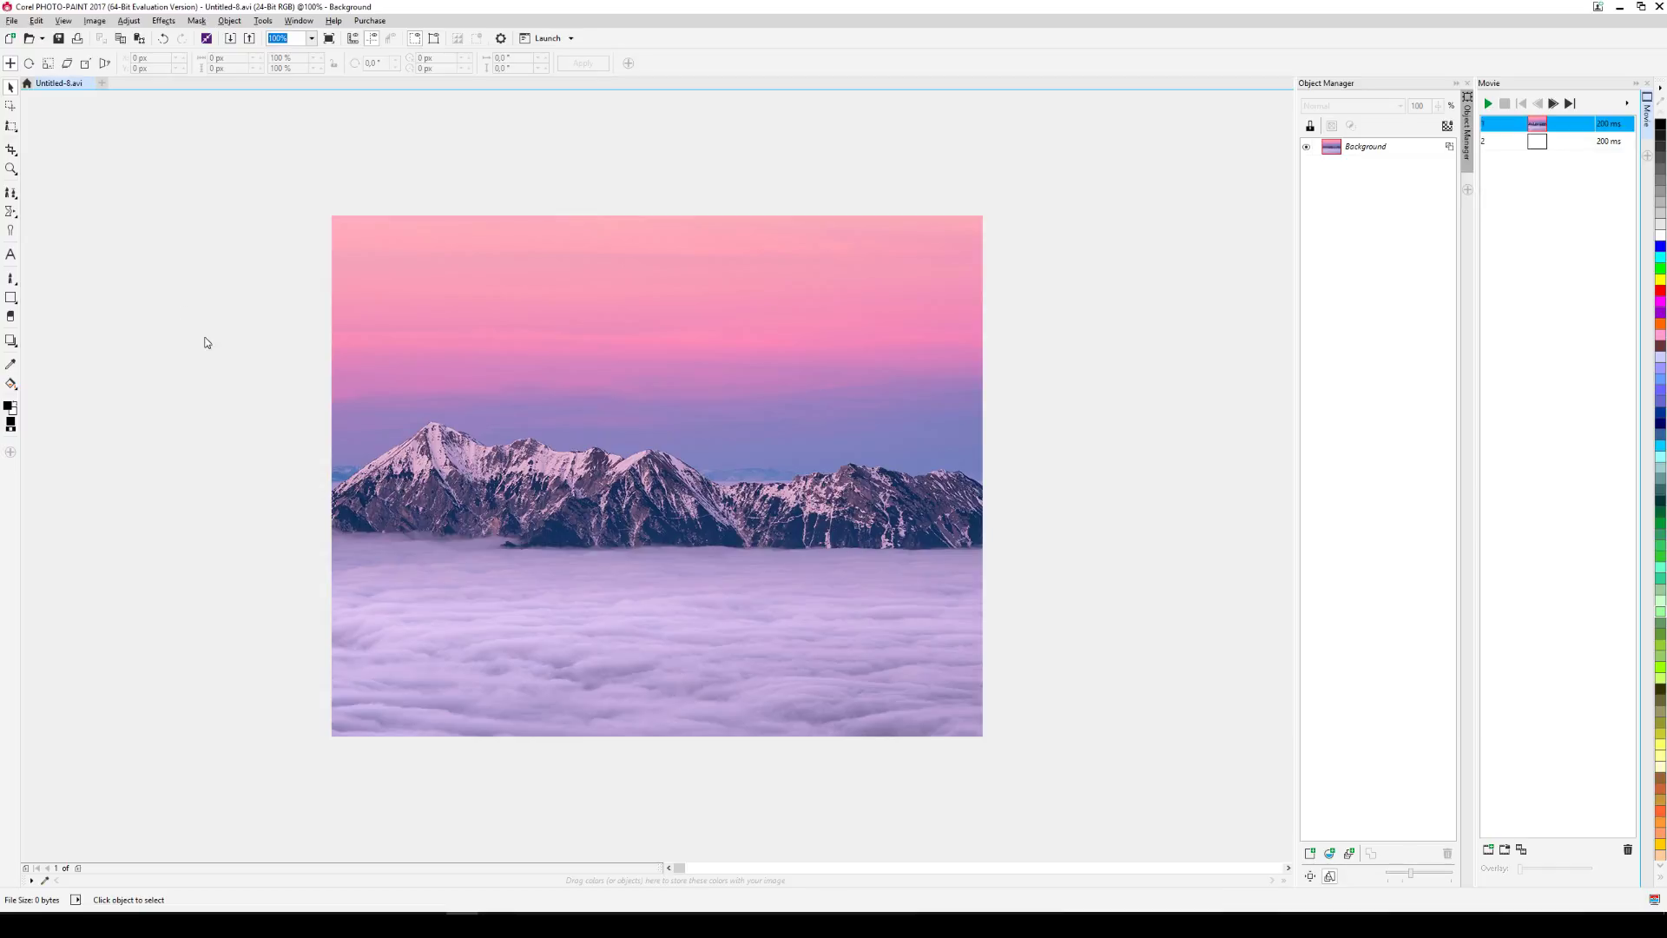
Mask the cloud layer below the mountains using the Brush Mask with a nib size of 150, refining the edge in subtractive mode.
click(11, 126)
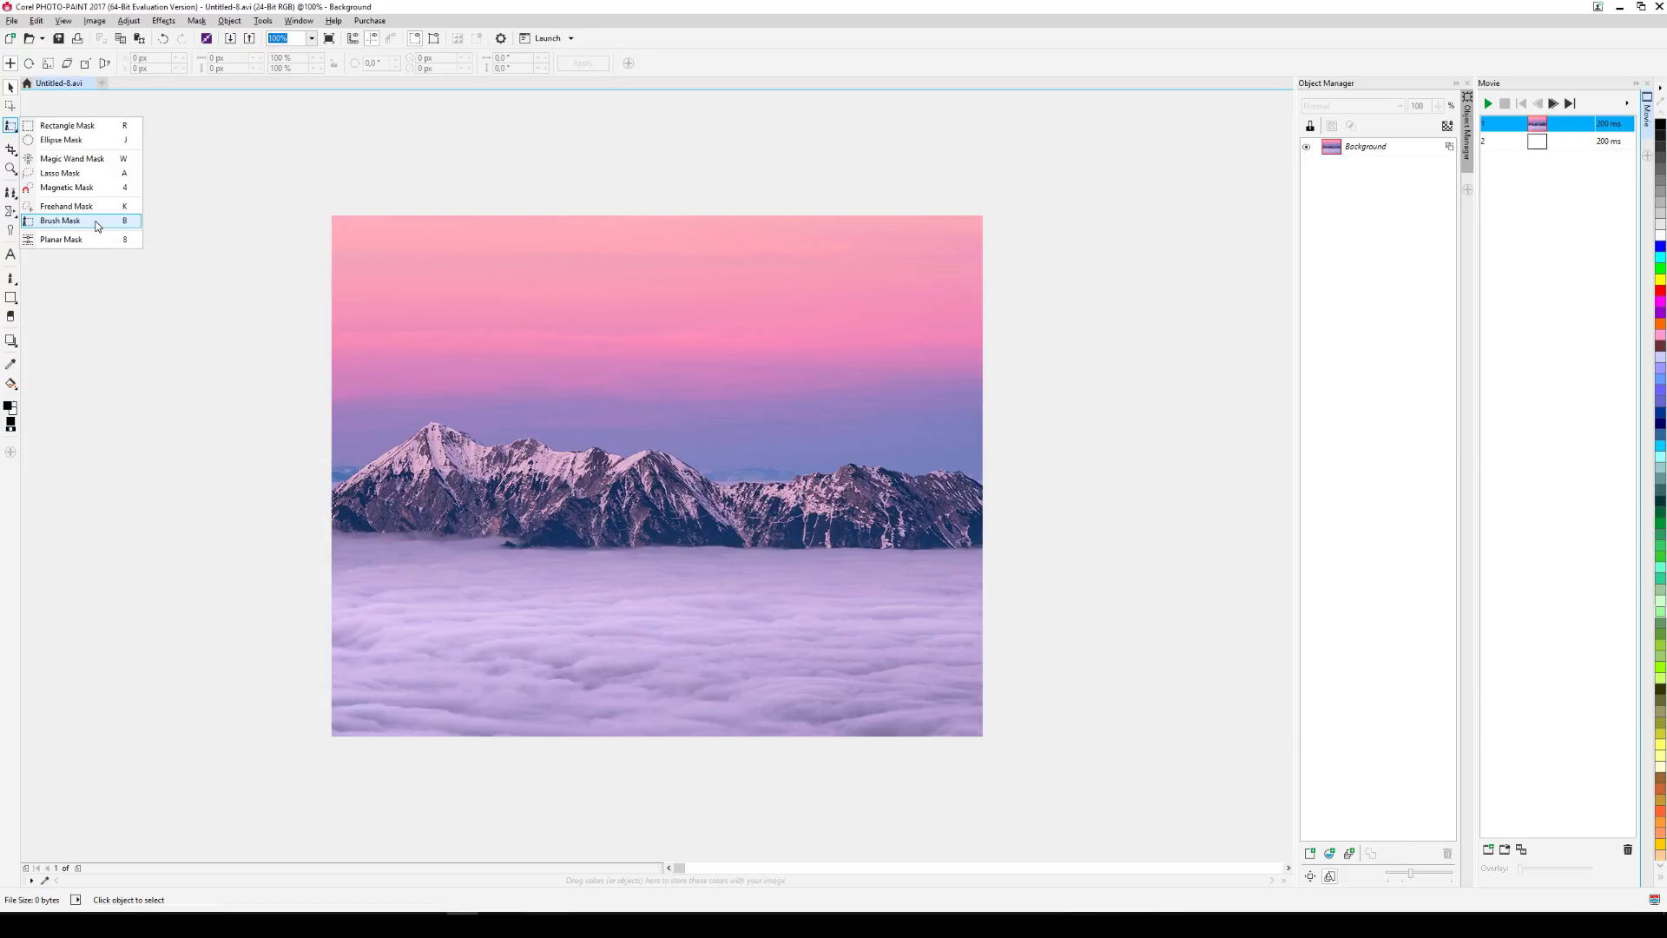
click(61, 221)
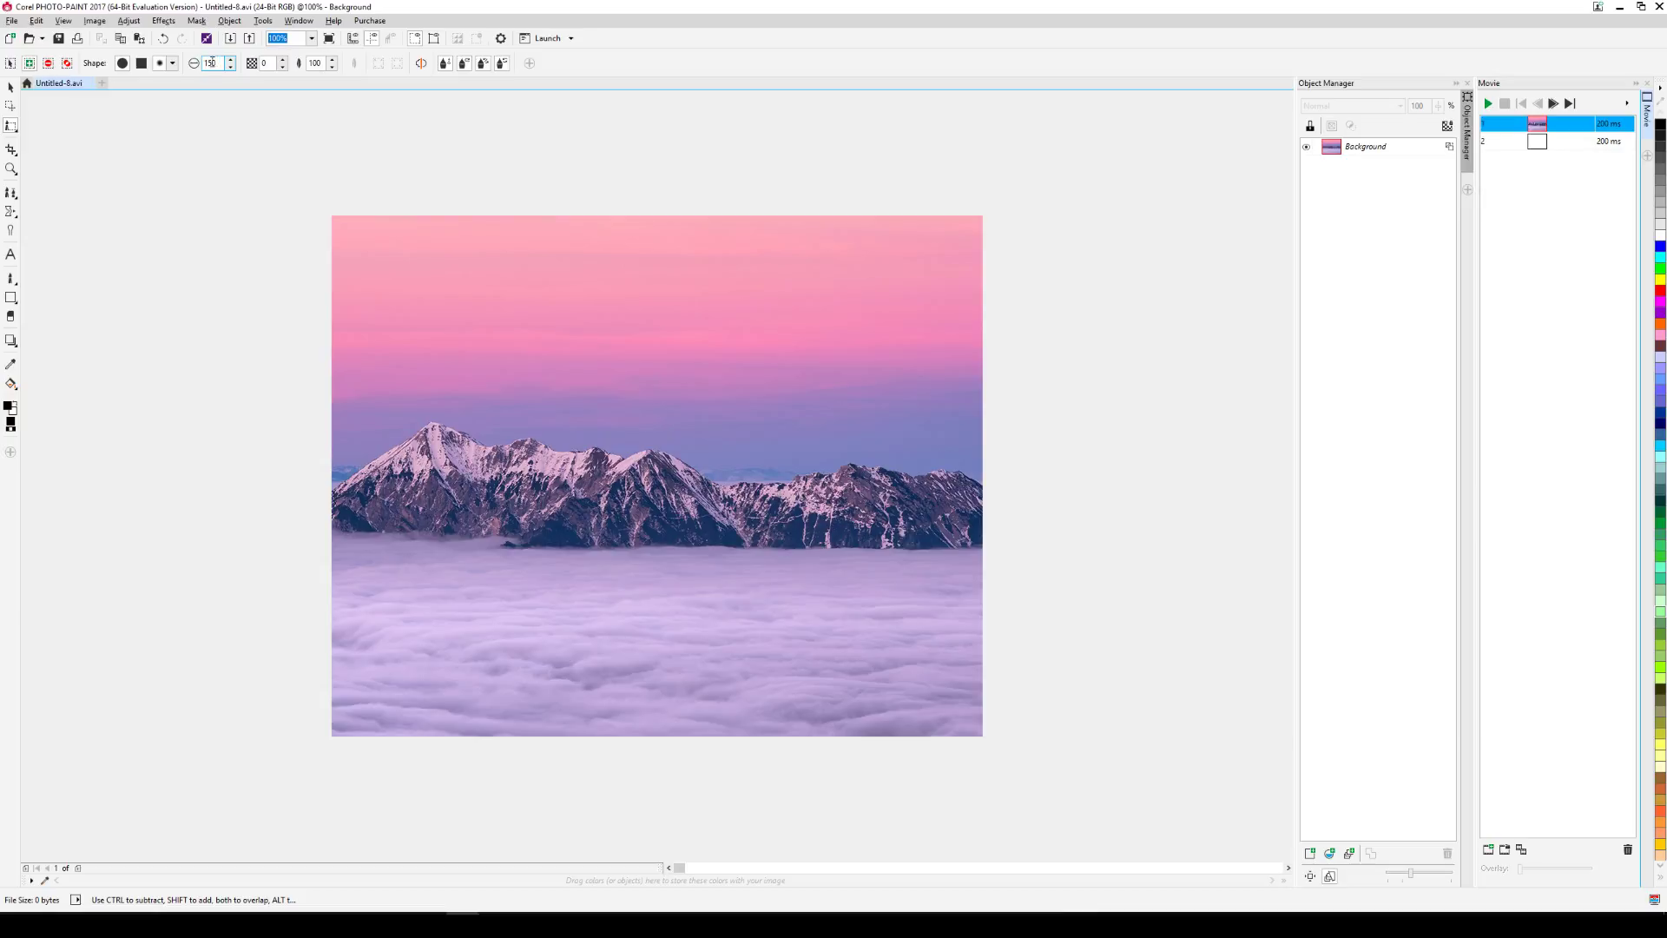
double_click(319, 62)
mouse_move(316, 707)
mouse_down()
mouse_move(927, 725)
mouse_move(1059, 697)
mouse_move(532, 637)
mouse_move(291, 638)
mouse_move(382, 581)
mouse_move(539, 603)
mouse_move(1003, 598)
mouse_up()
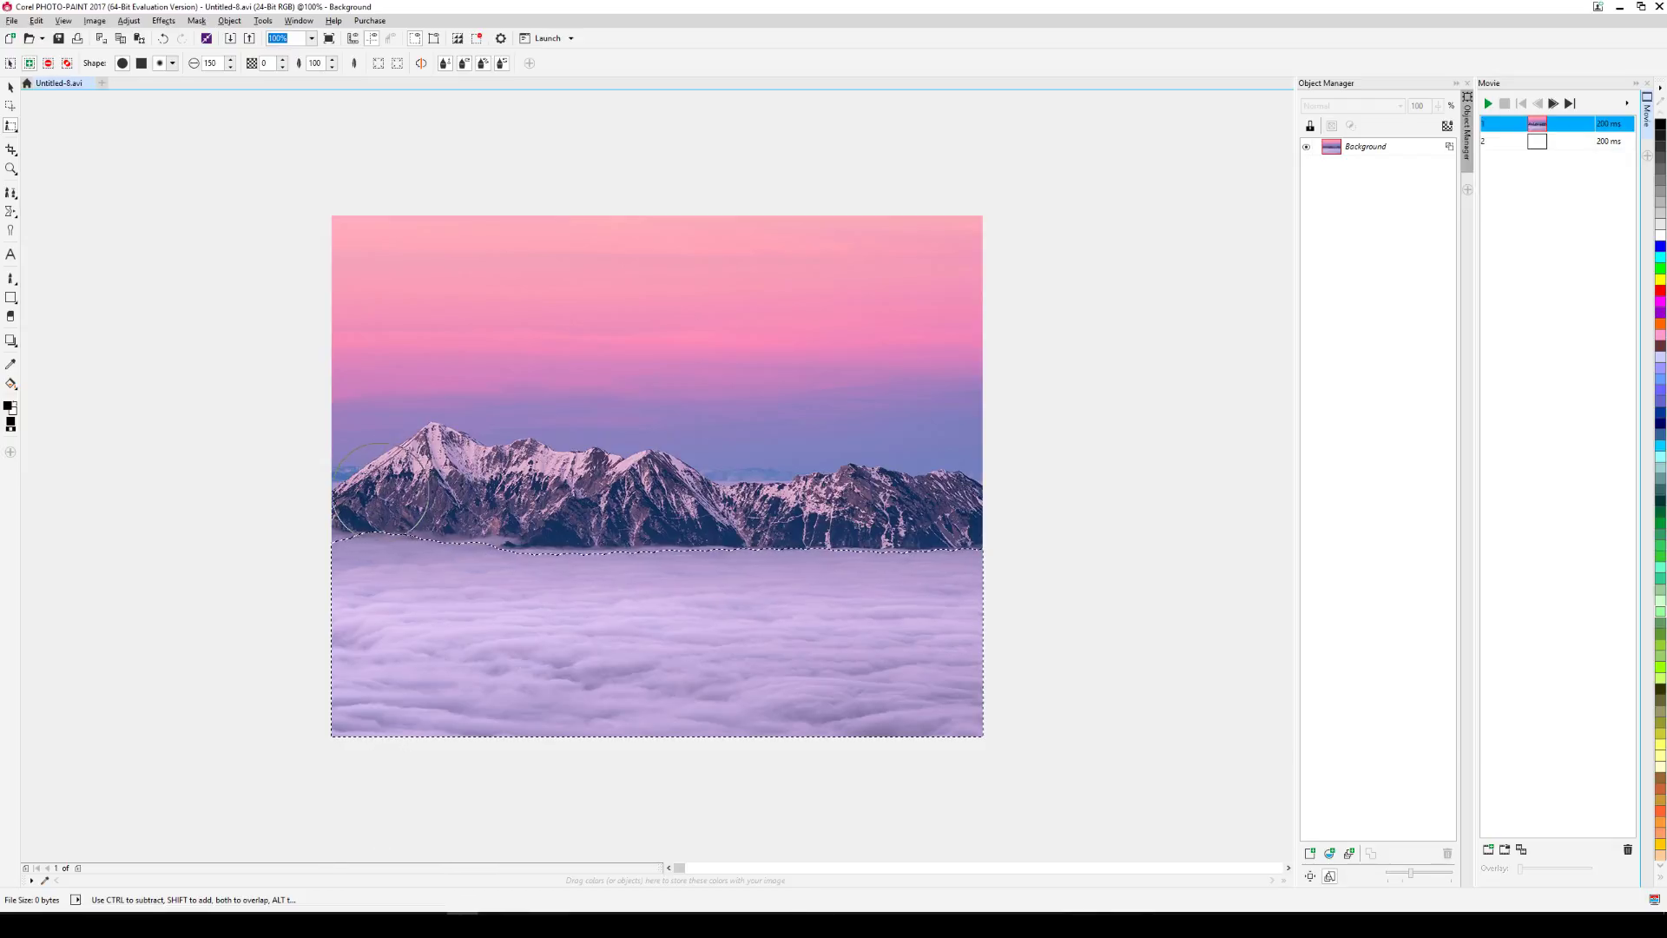
click(48, 63)
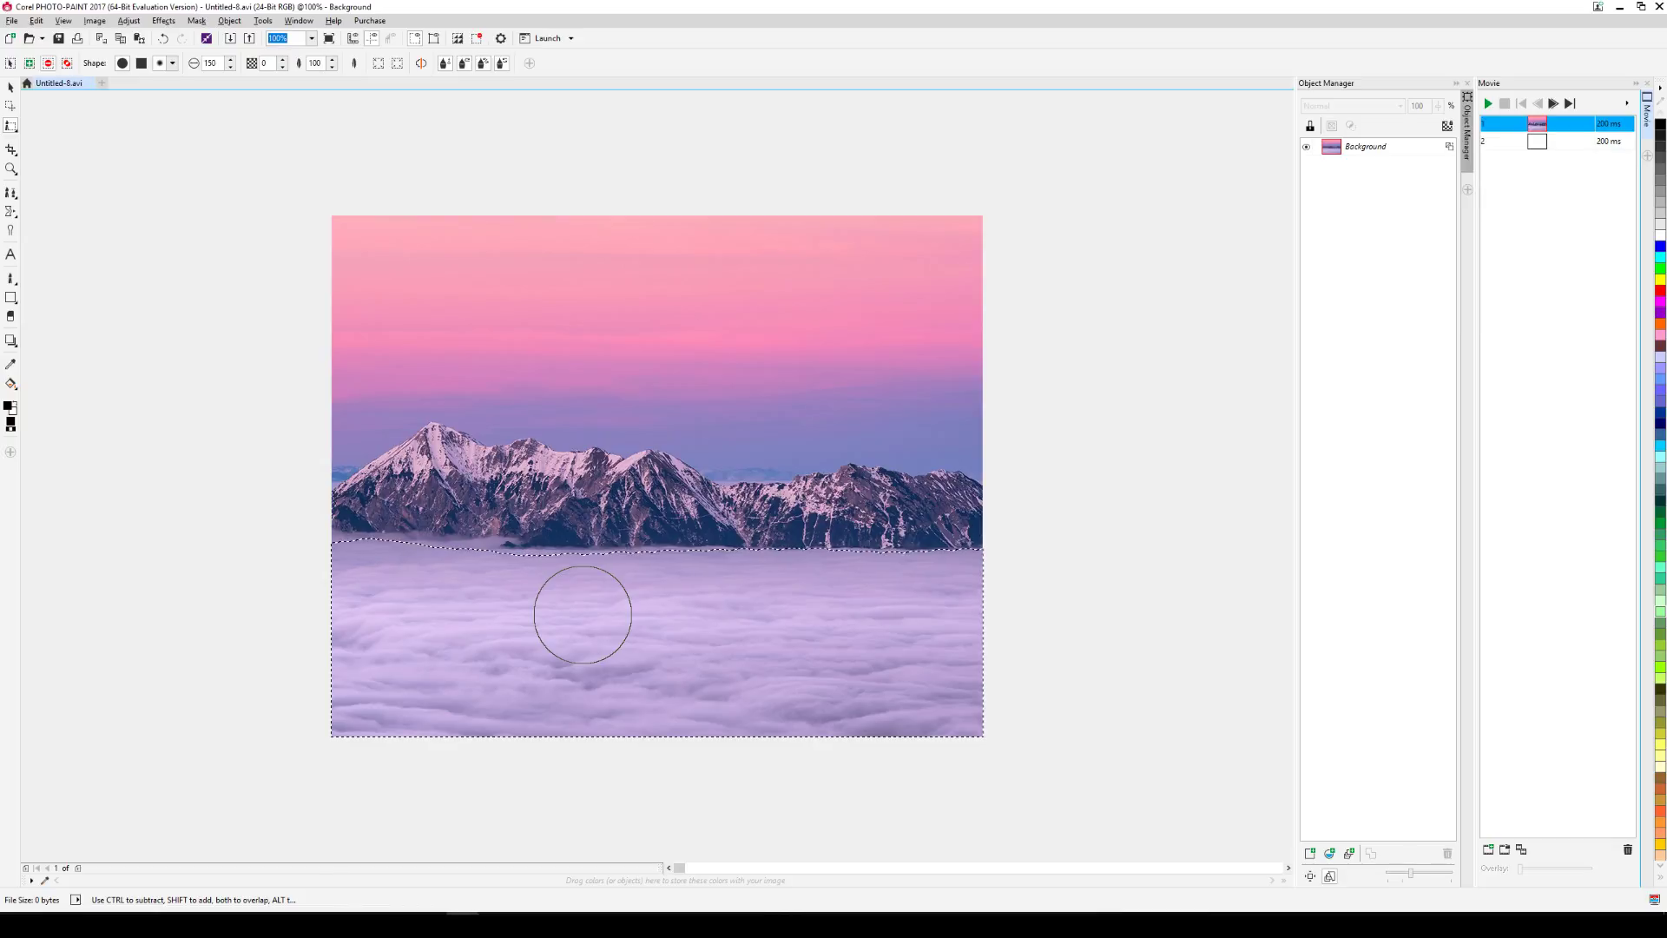
Copy the masked clouds into a new object and remove the mask.
key(ctrl+Up)
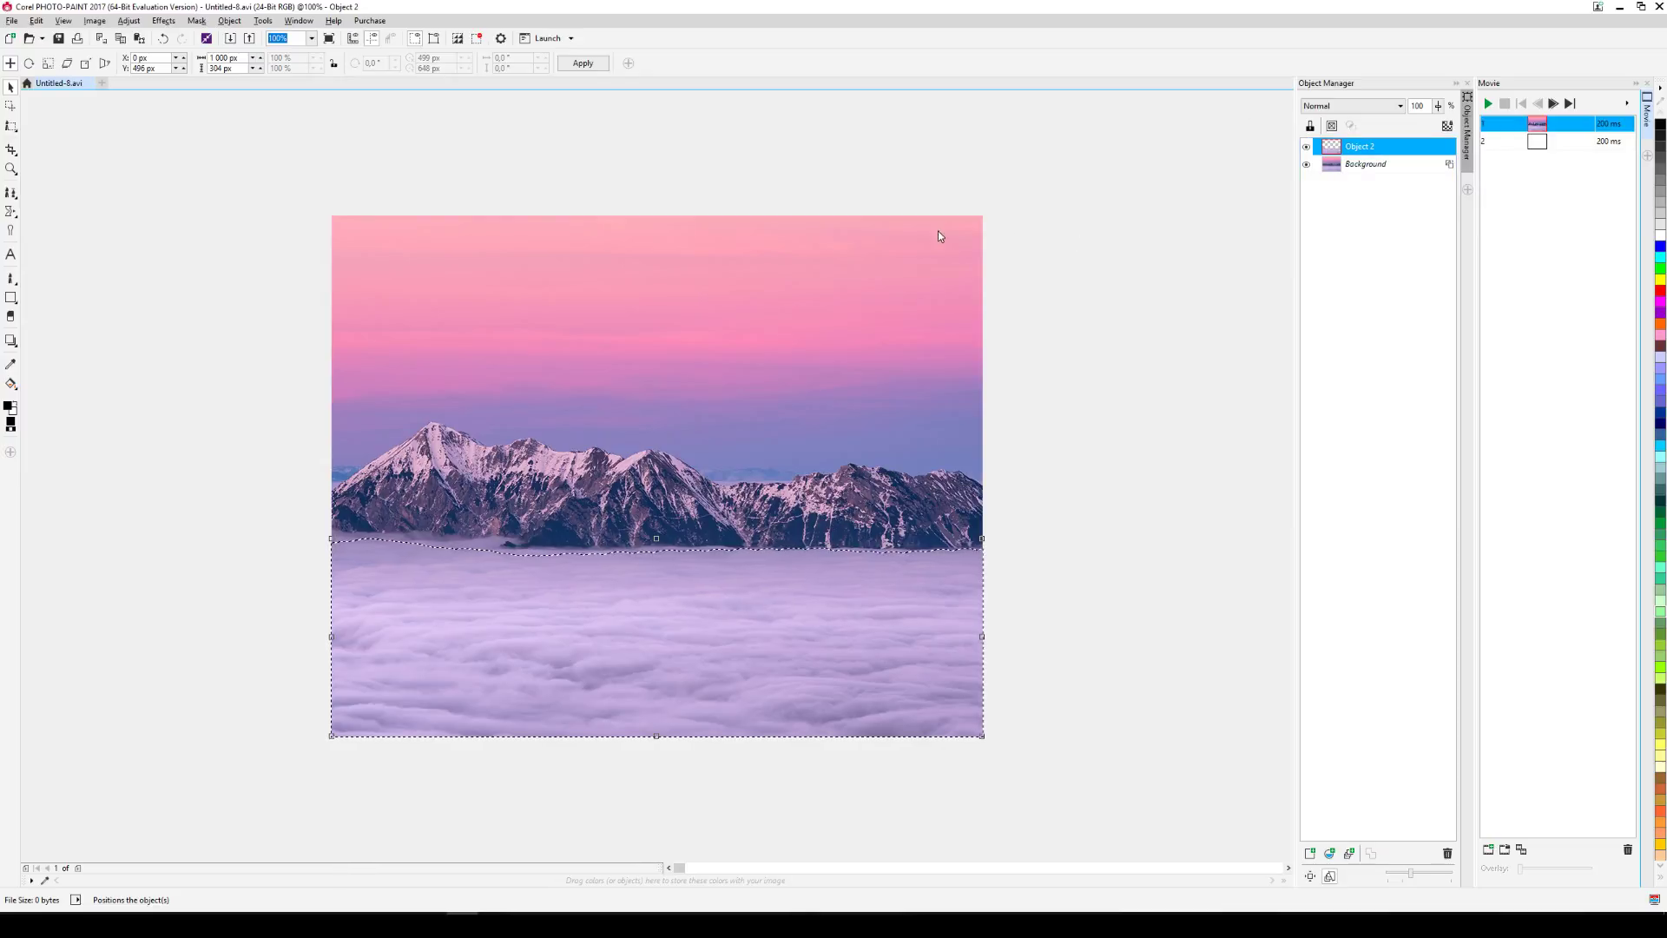
click(475, 39)
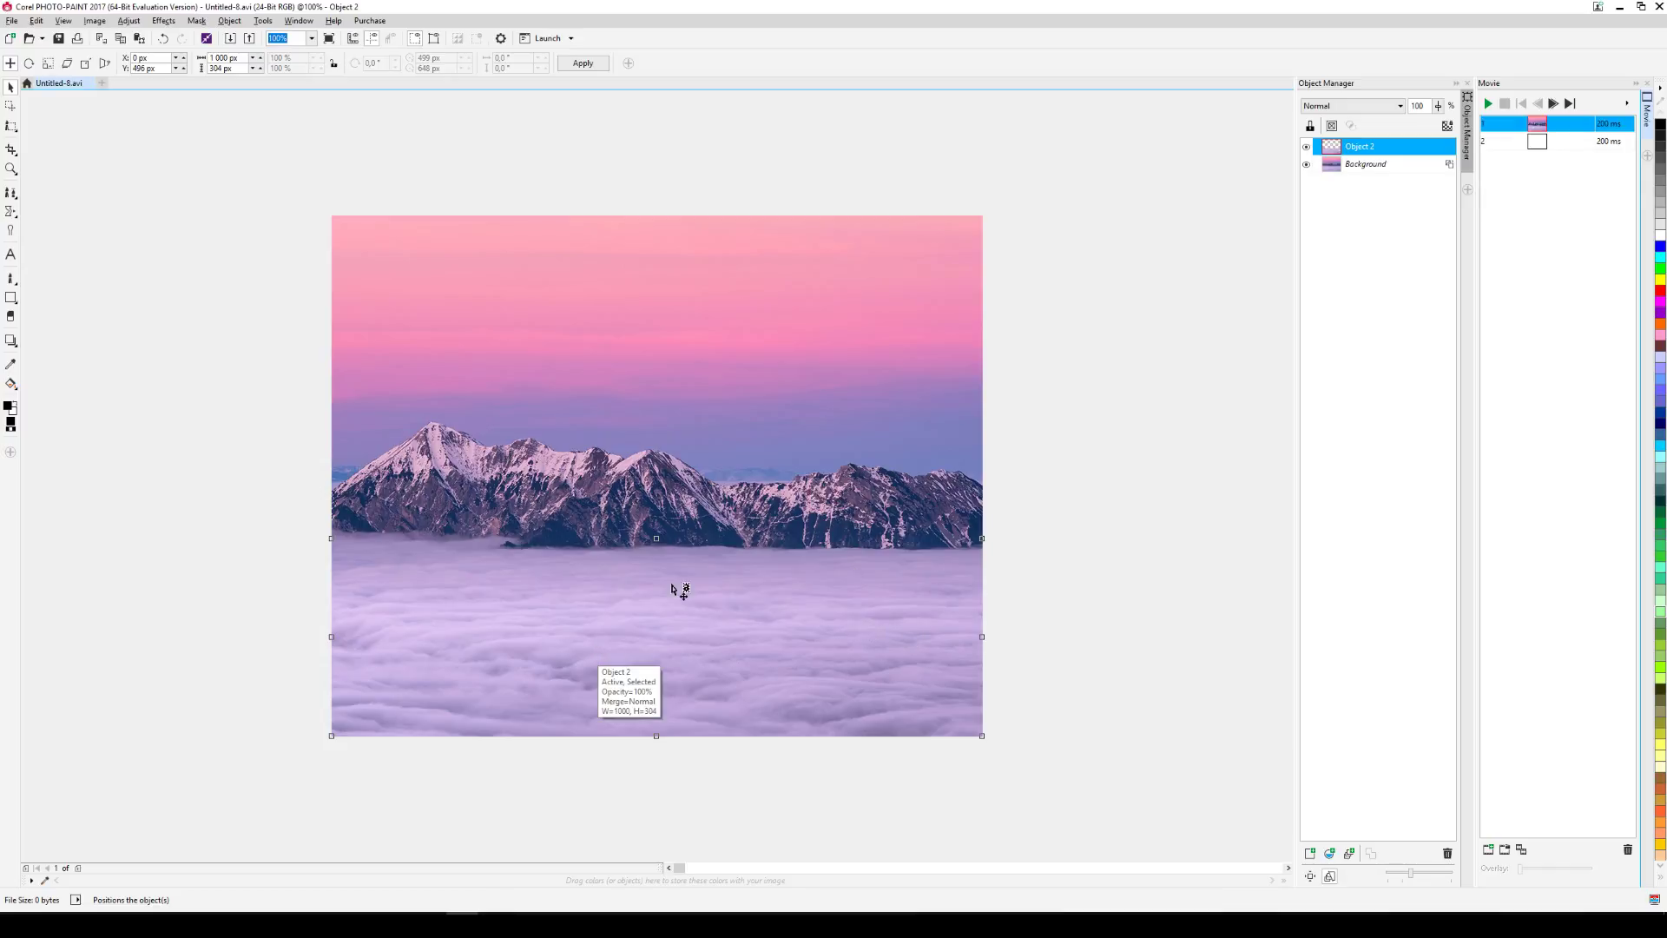
Duplicate the cloud object three times.
click(1364, 147)
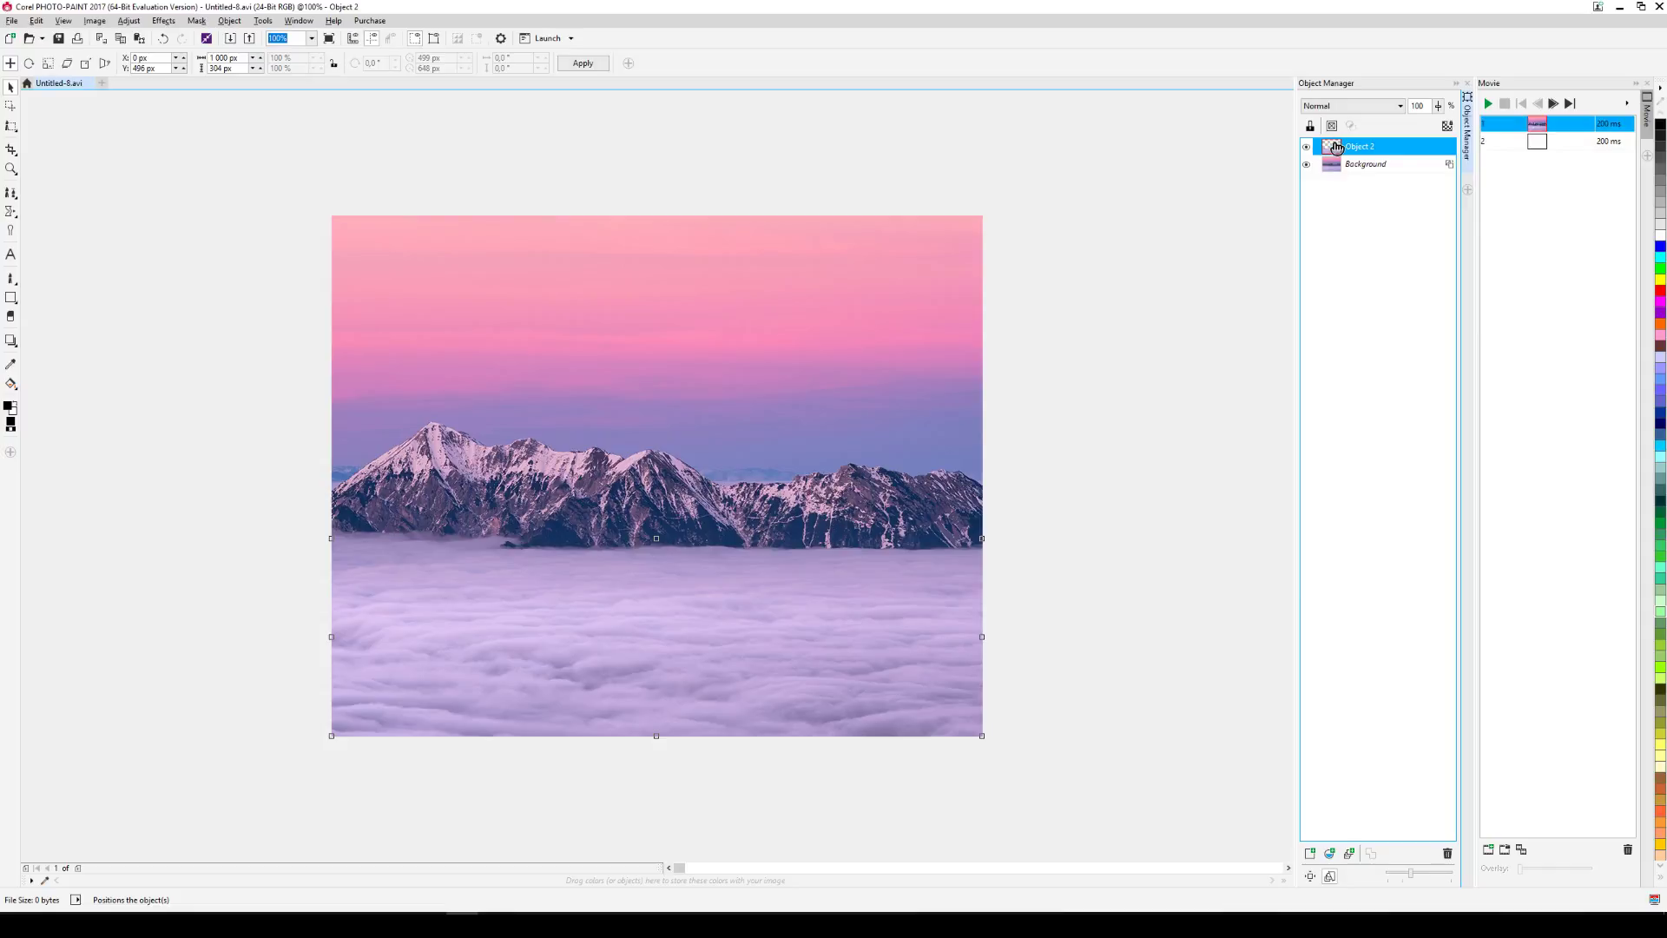
key(ctrl+d)
key(ctrl+d)
key(ctrl+d)
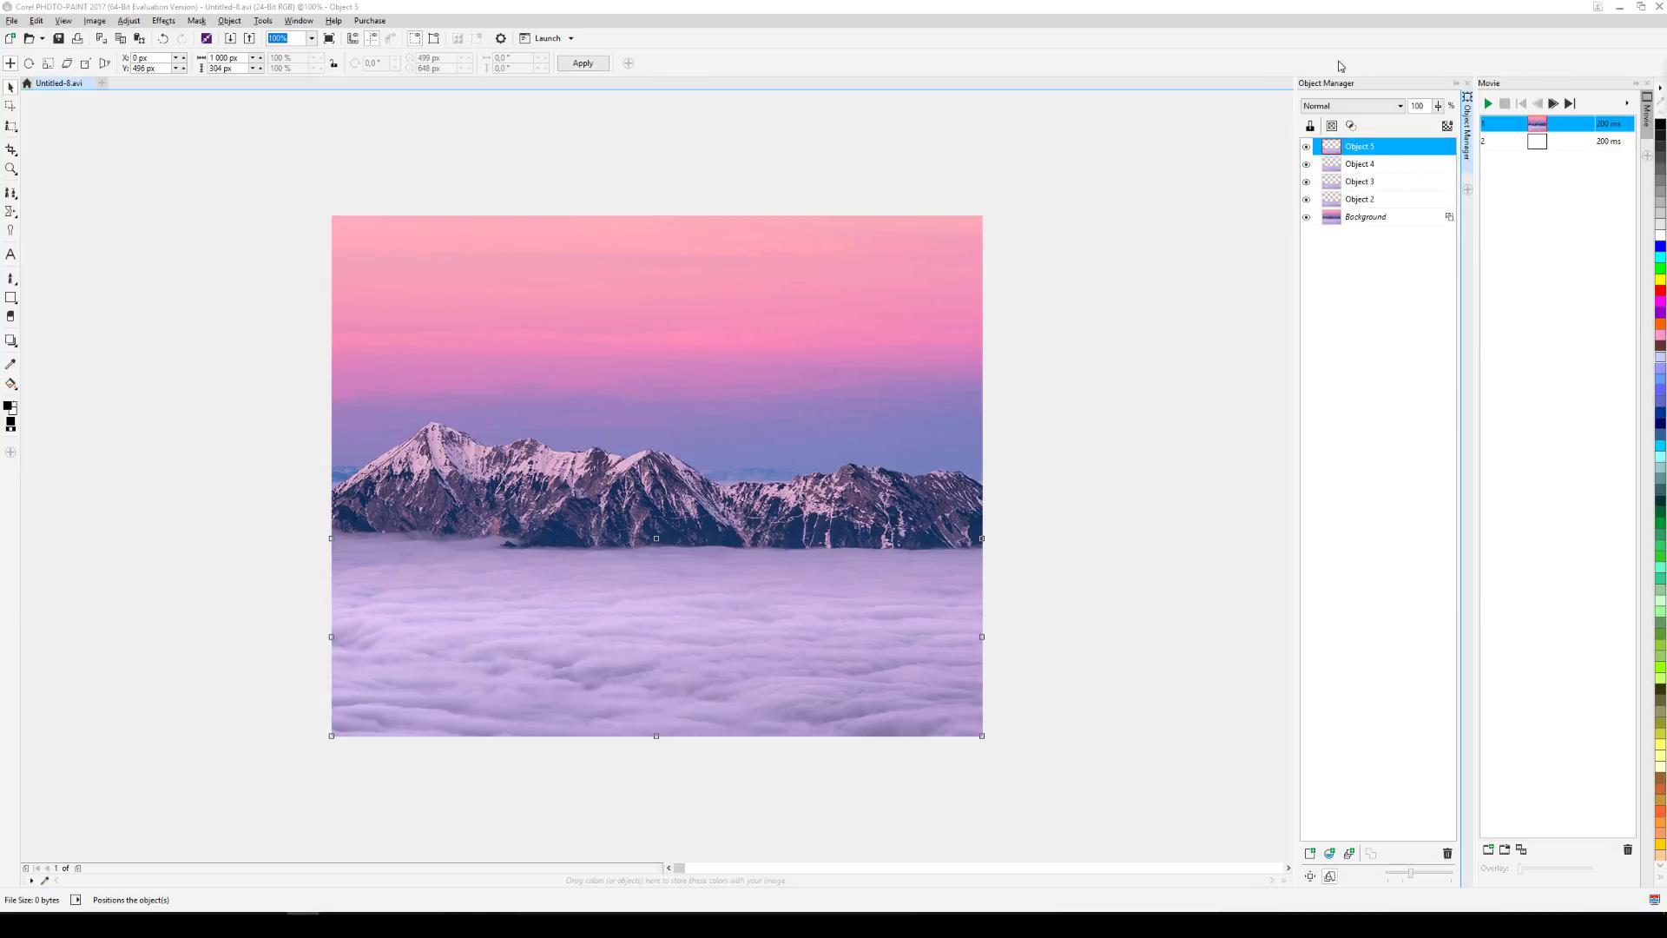
Flip the cloud copies Object 3 and Object 5 horizontally.
click(1360, 182)
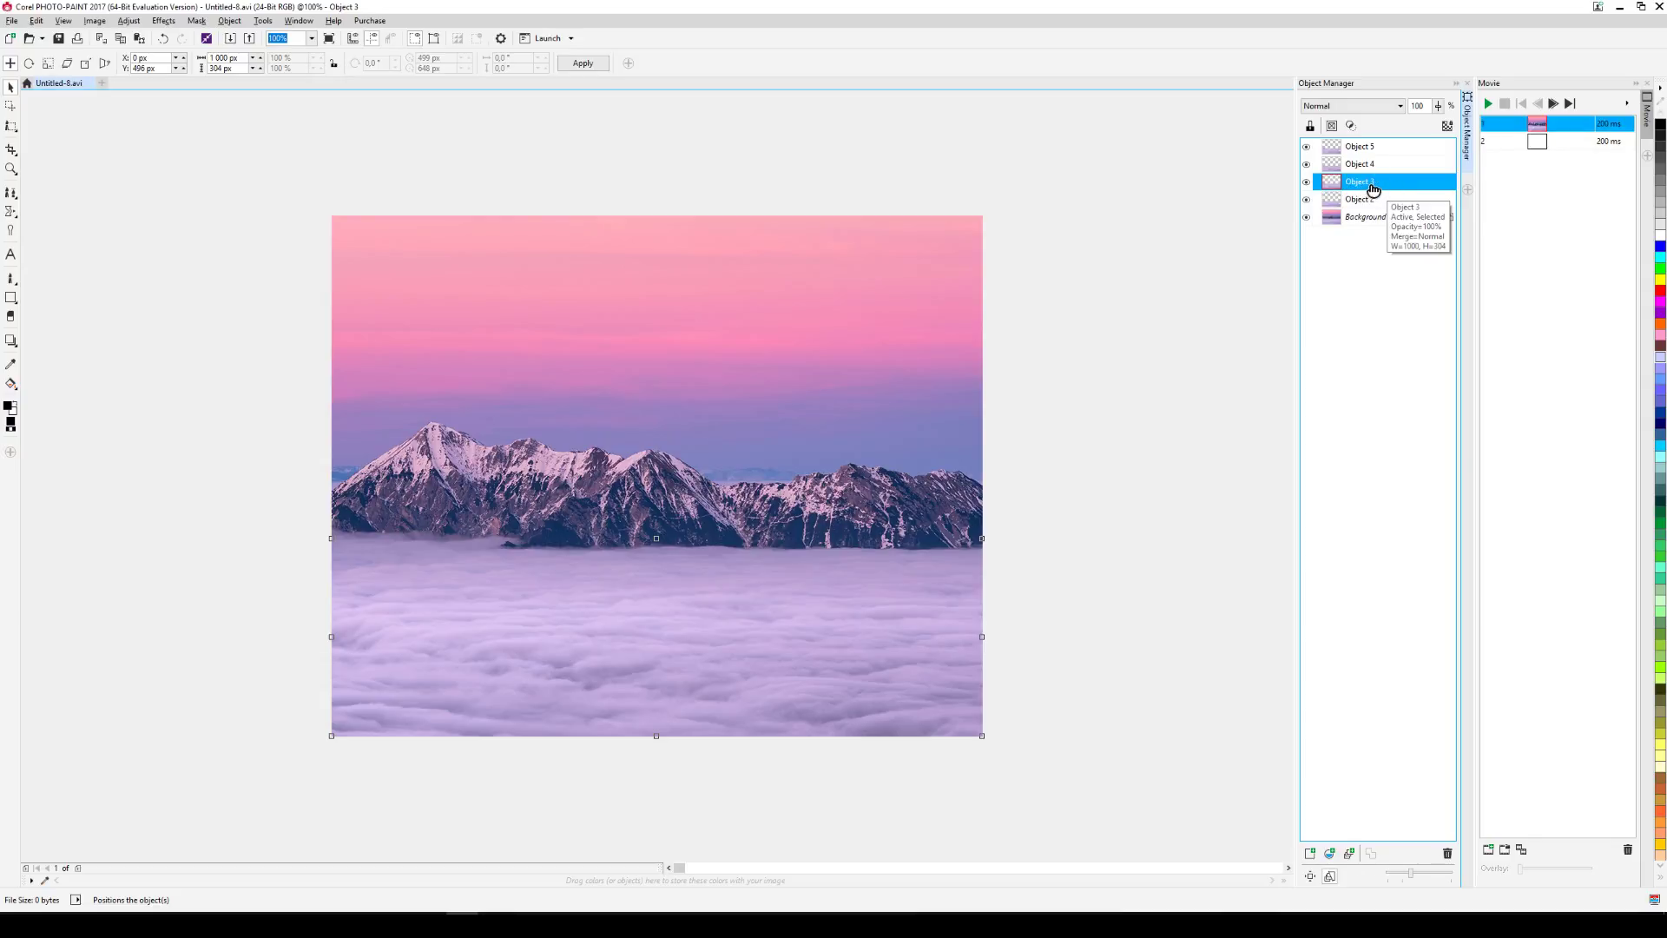
ctrl+click(1373, 149)
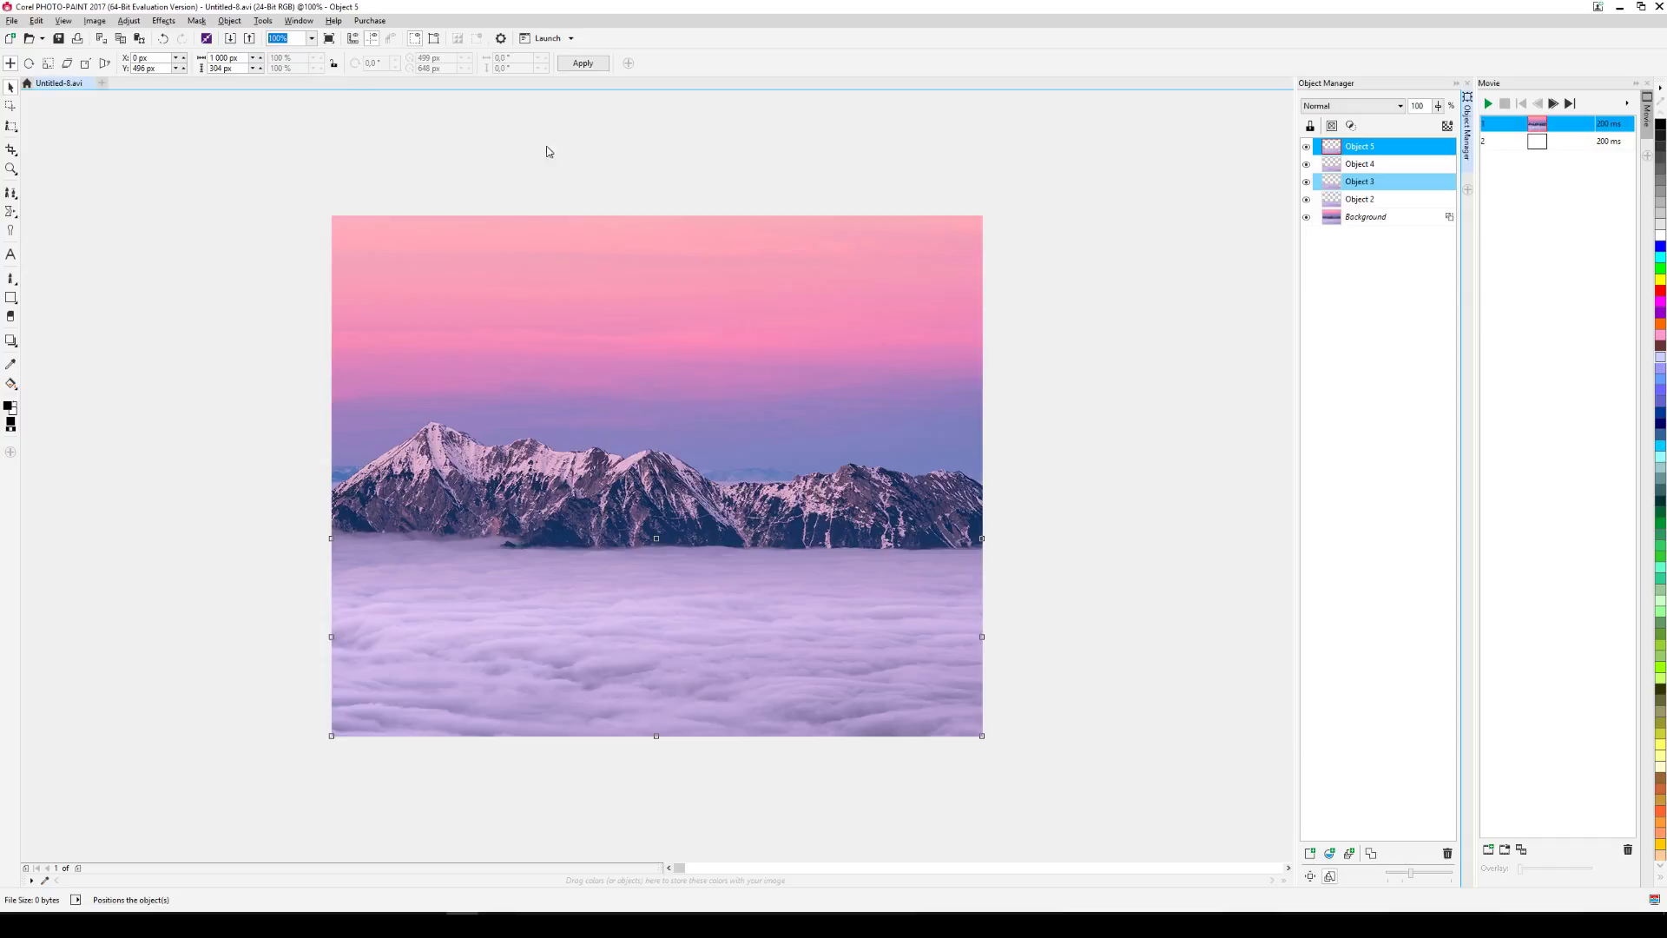
click(229, 20)
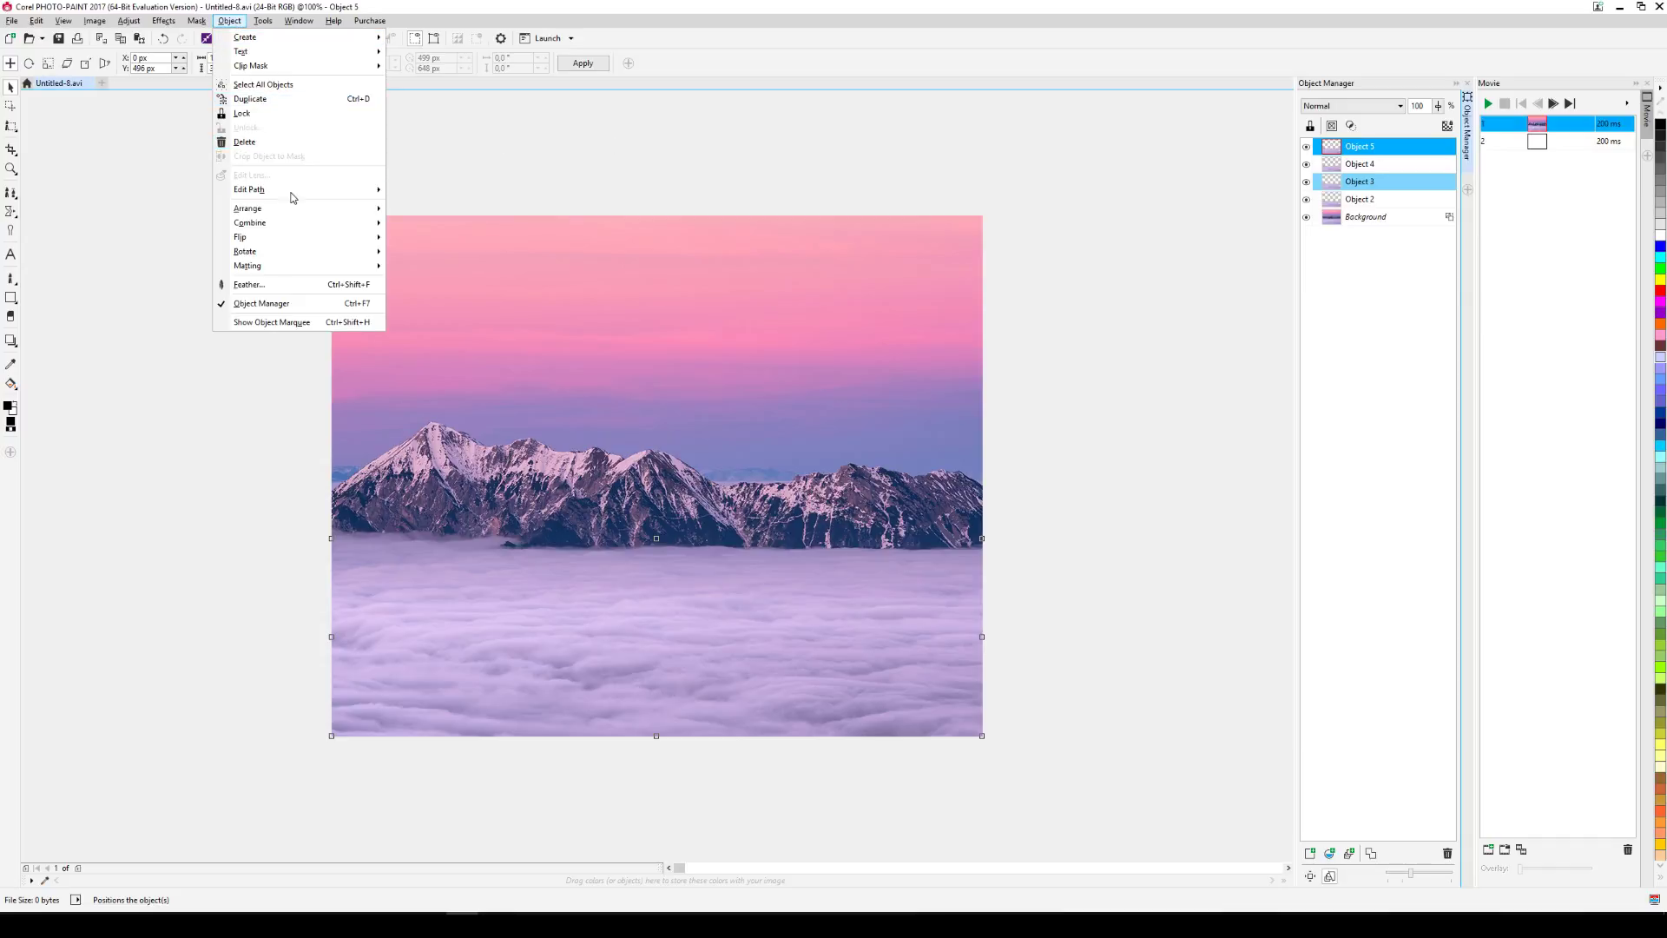
mouse_move(288, 243)
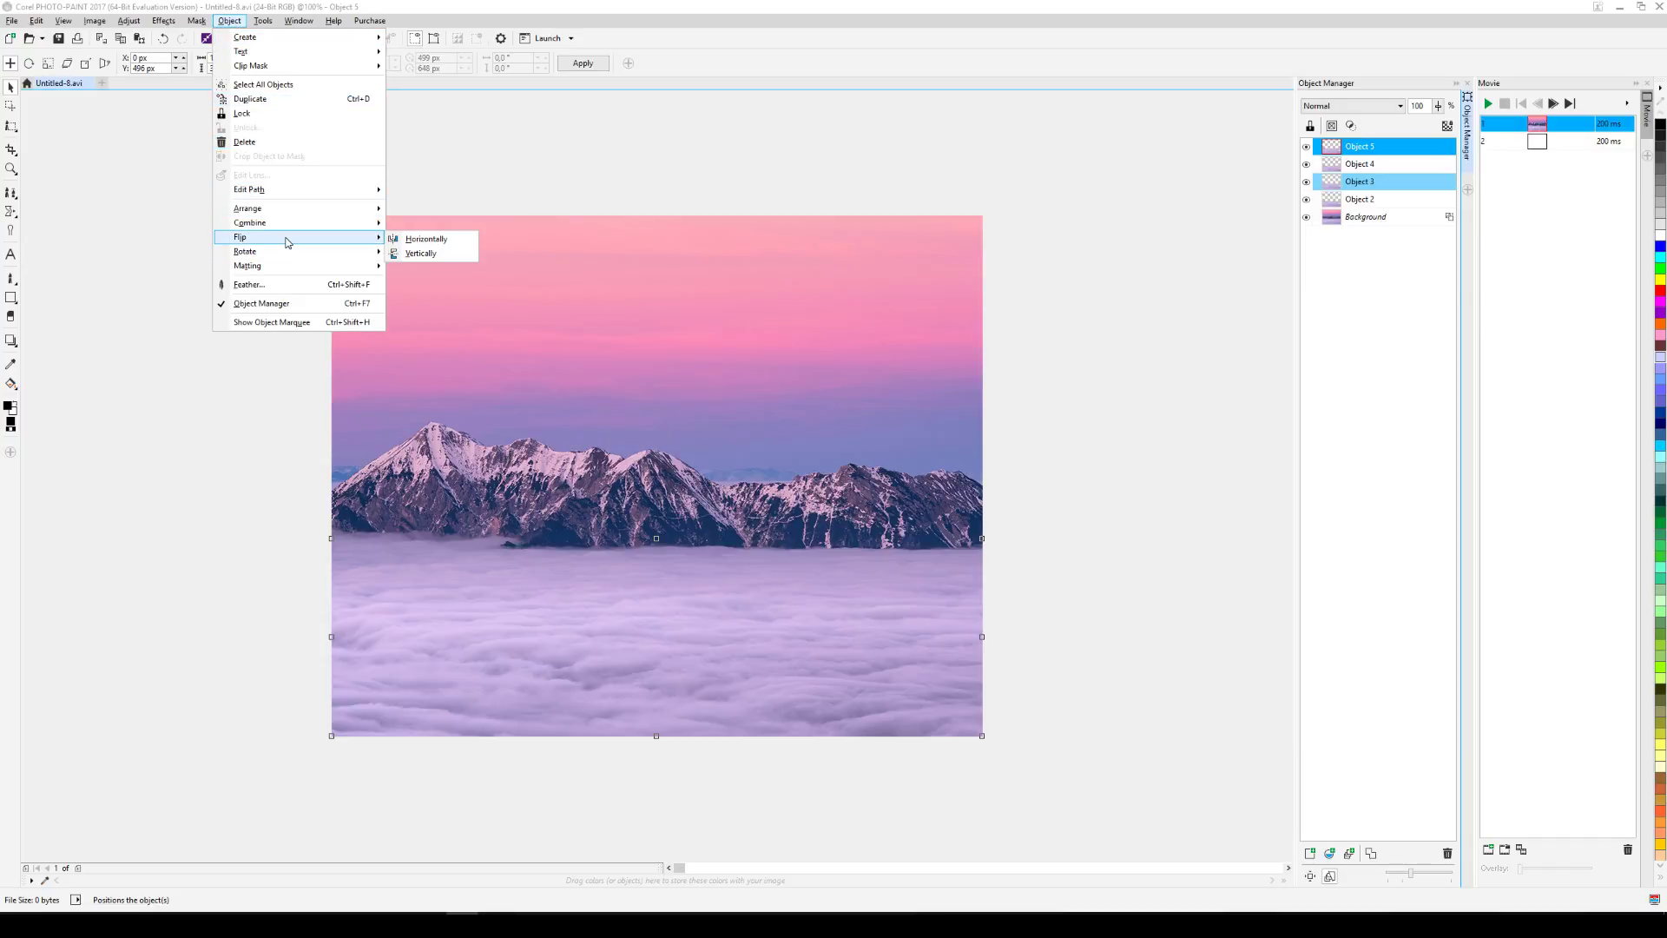
click(461, 248)
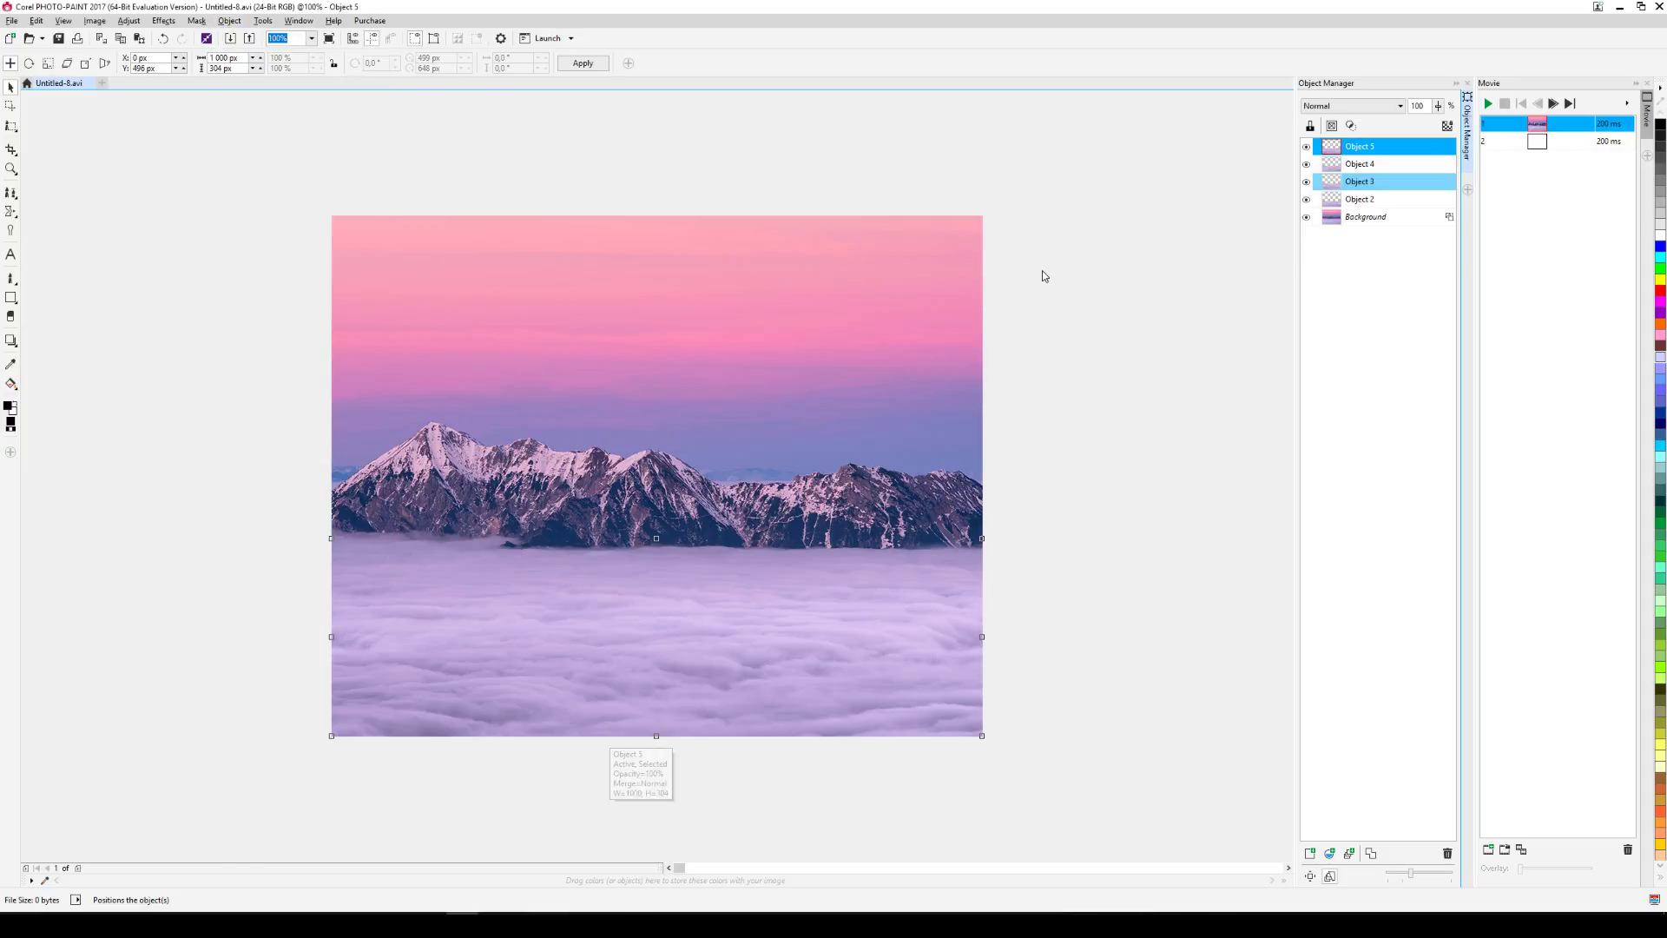
Move the flipped cloud copy Object 3 to an X position of -1000 px.
click(1358, 182)
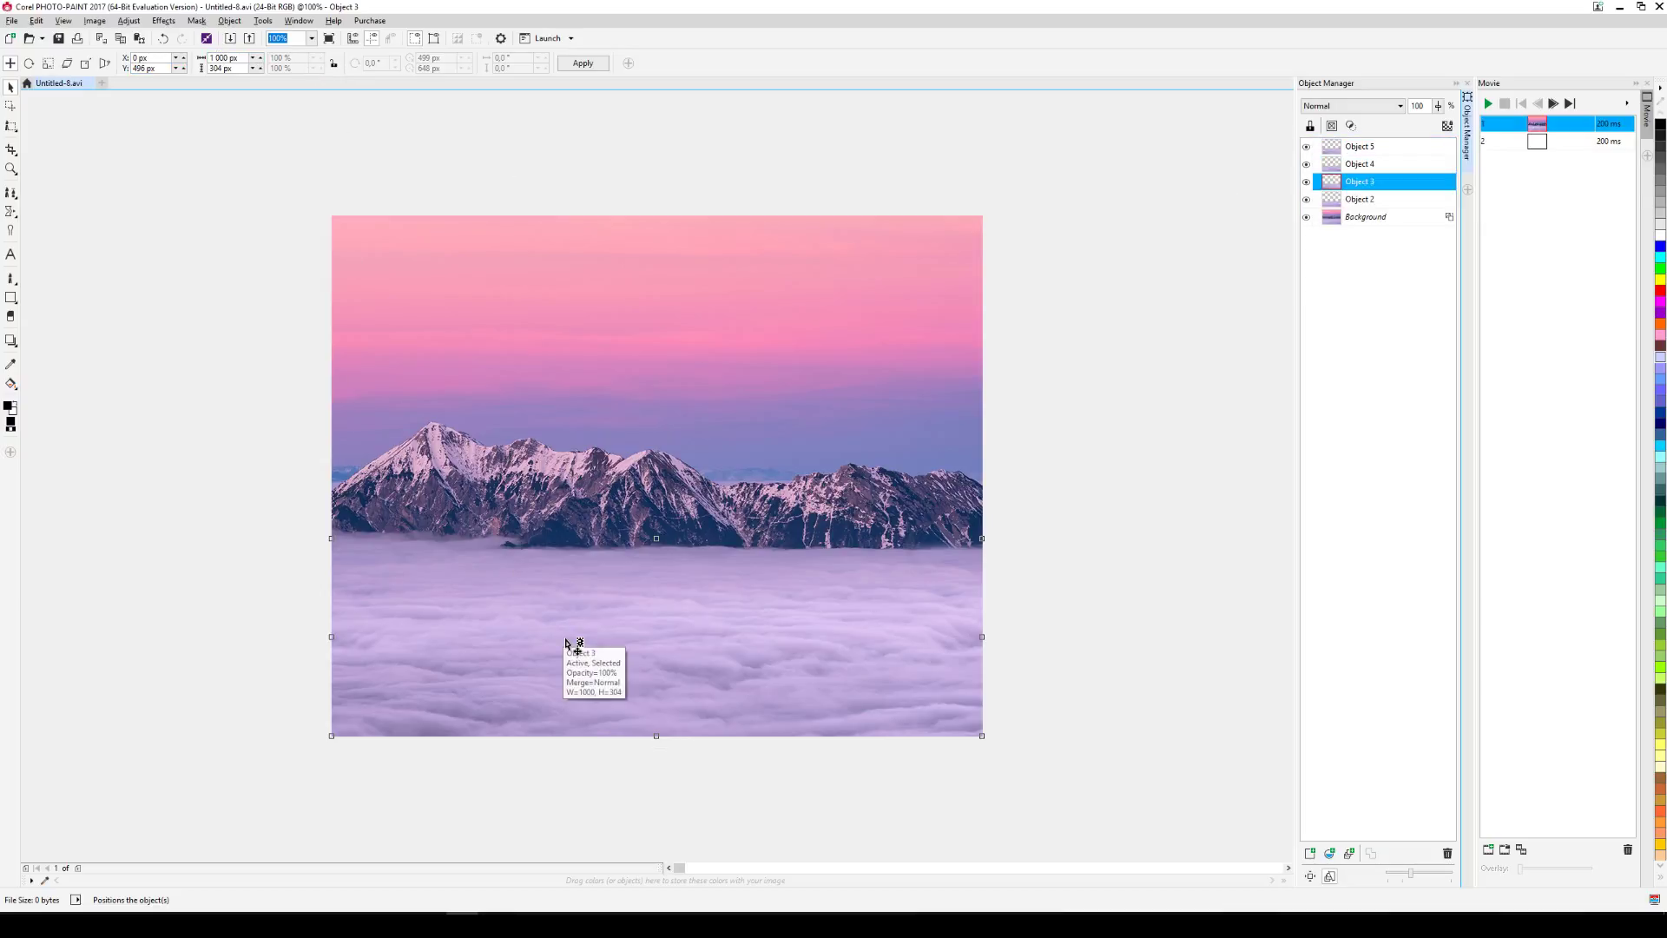
scroll(326, 629, down, 1)
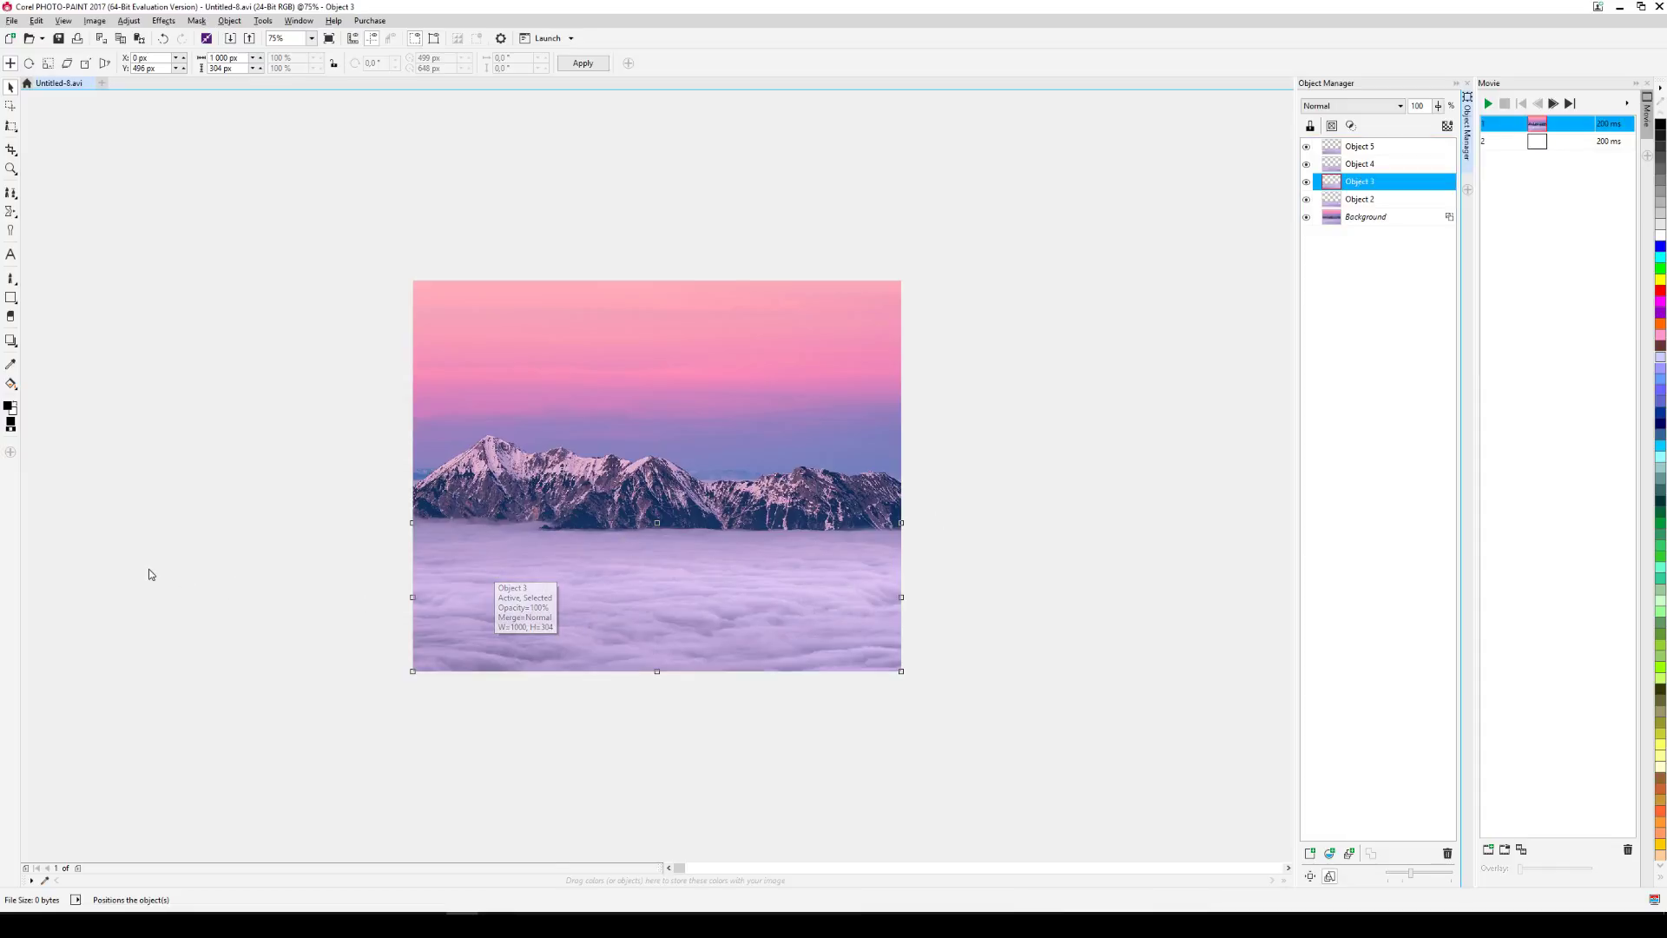
click(230, 59)
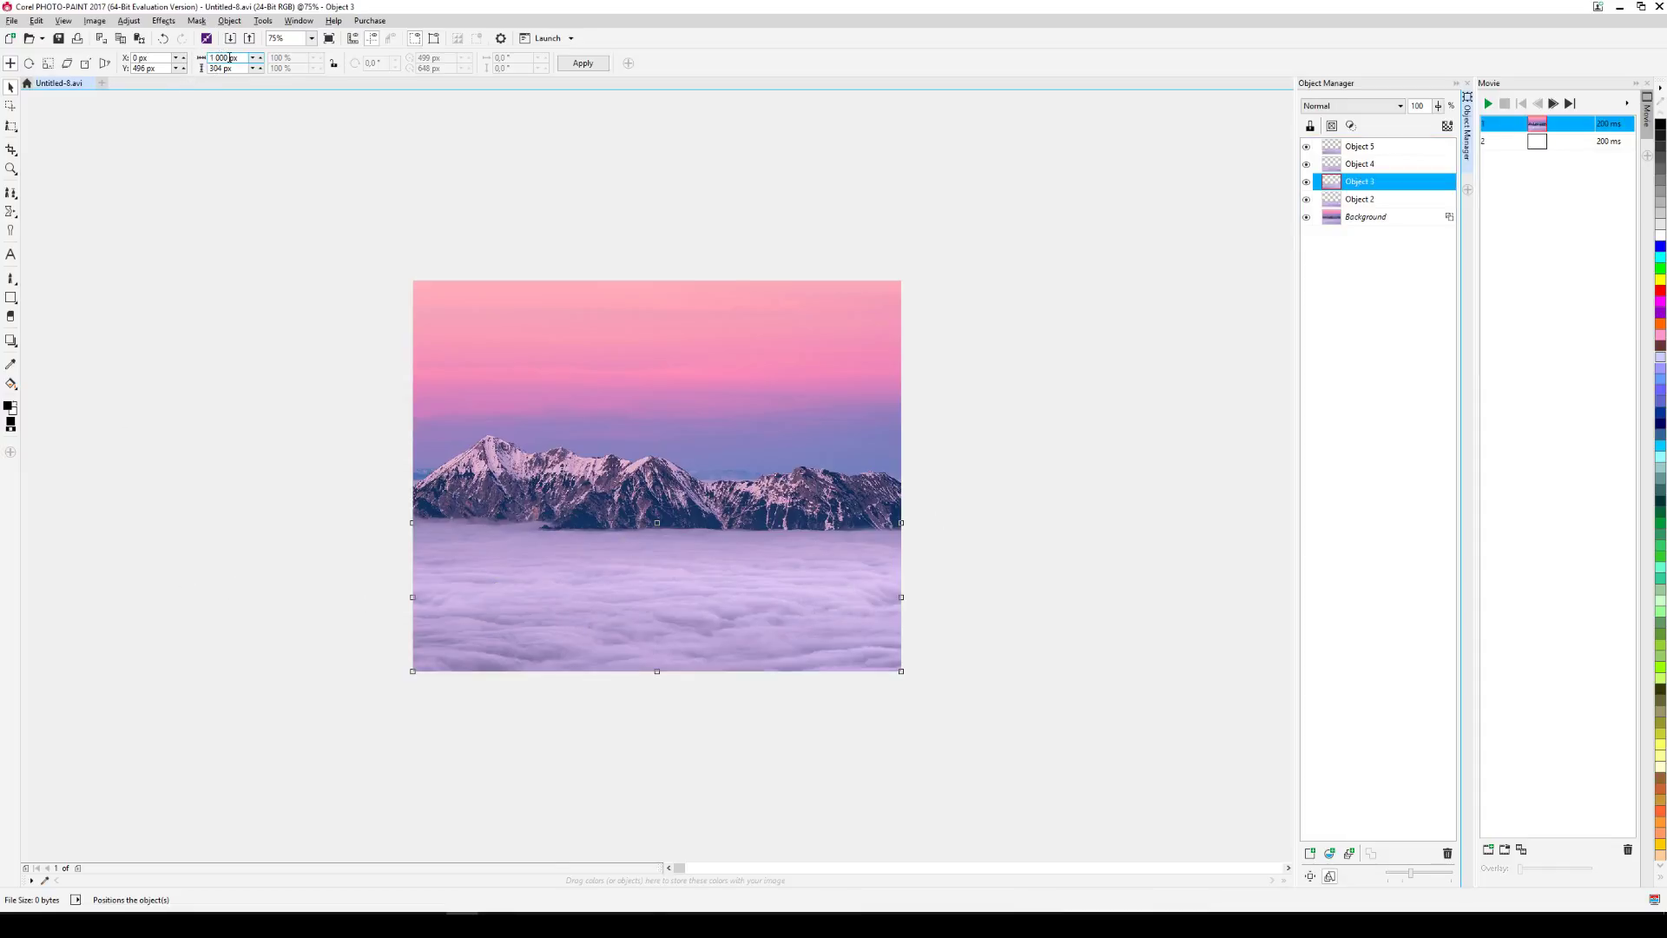
drag(227, 57, 207, 59)
double_click(136, 58)
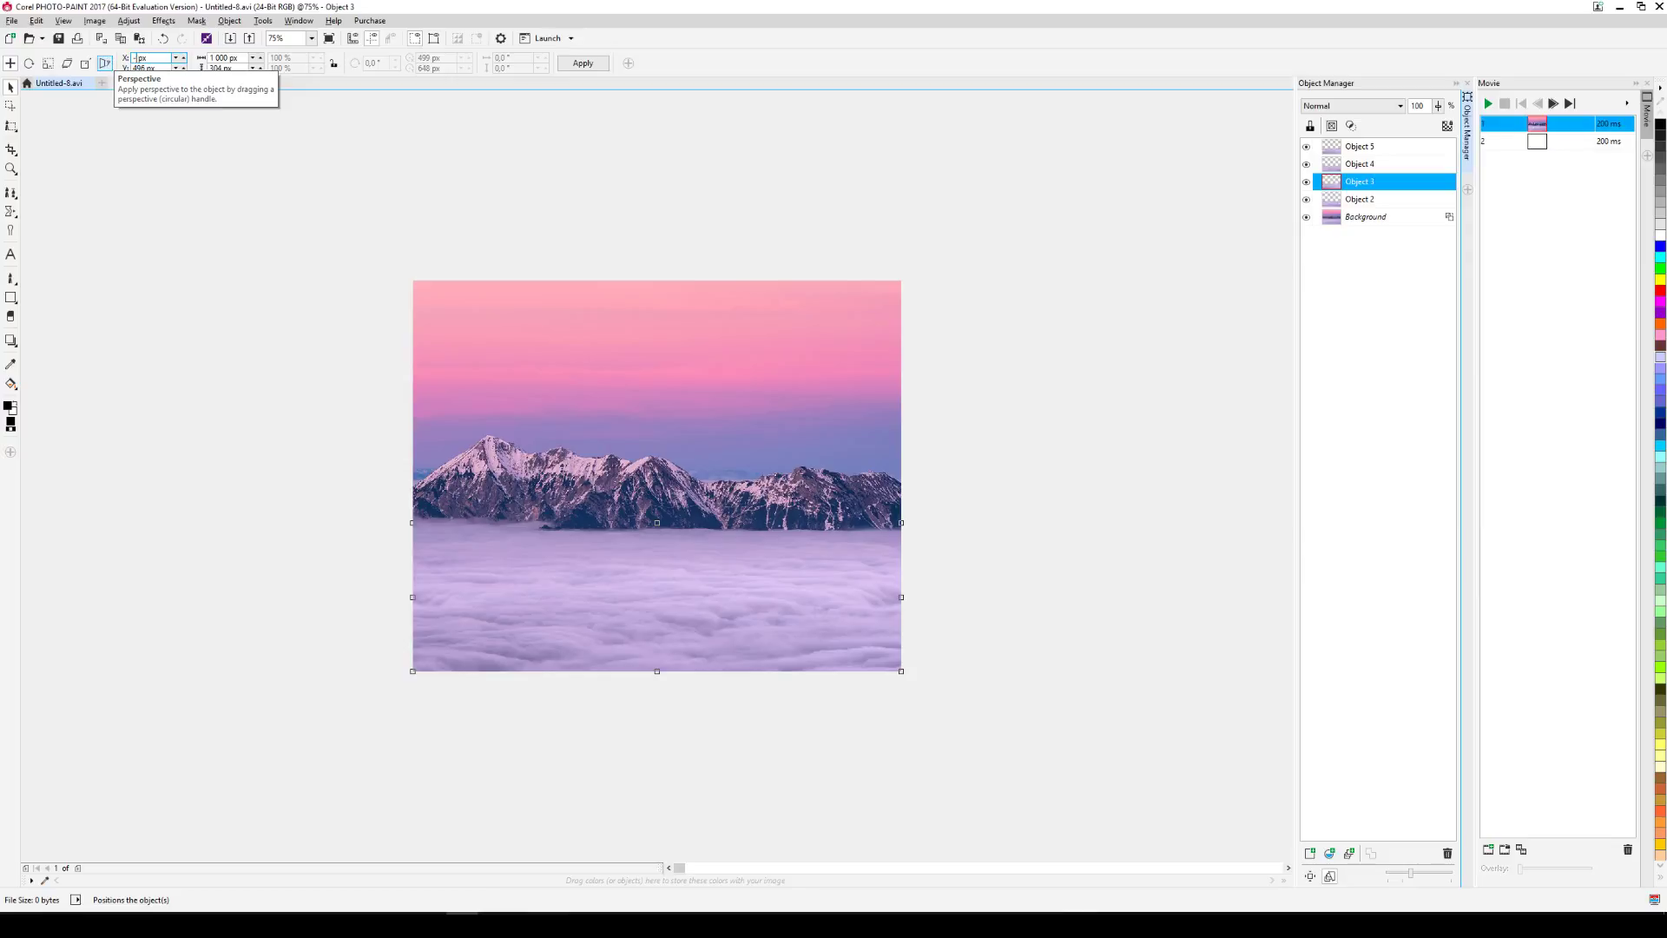
text(-1 000)
key(Return)
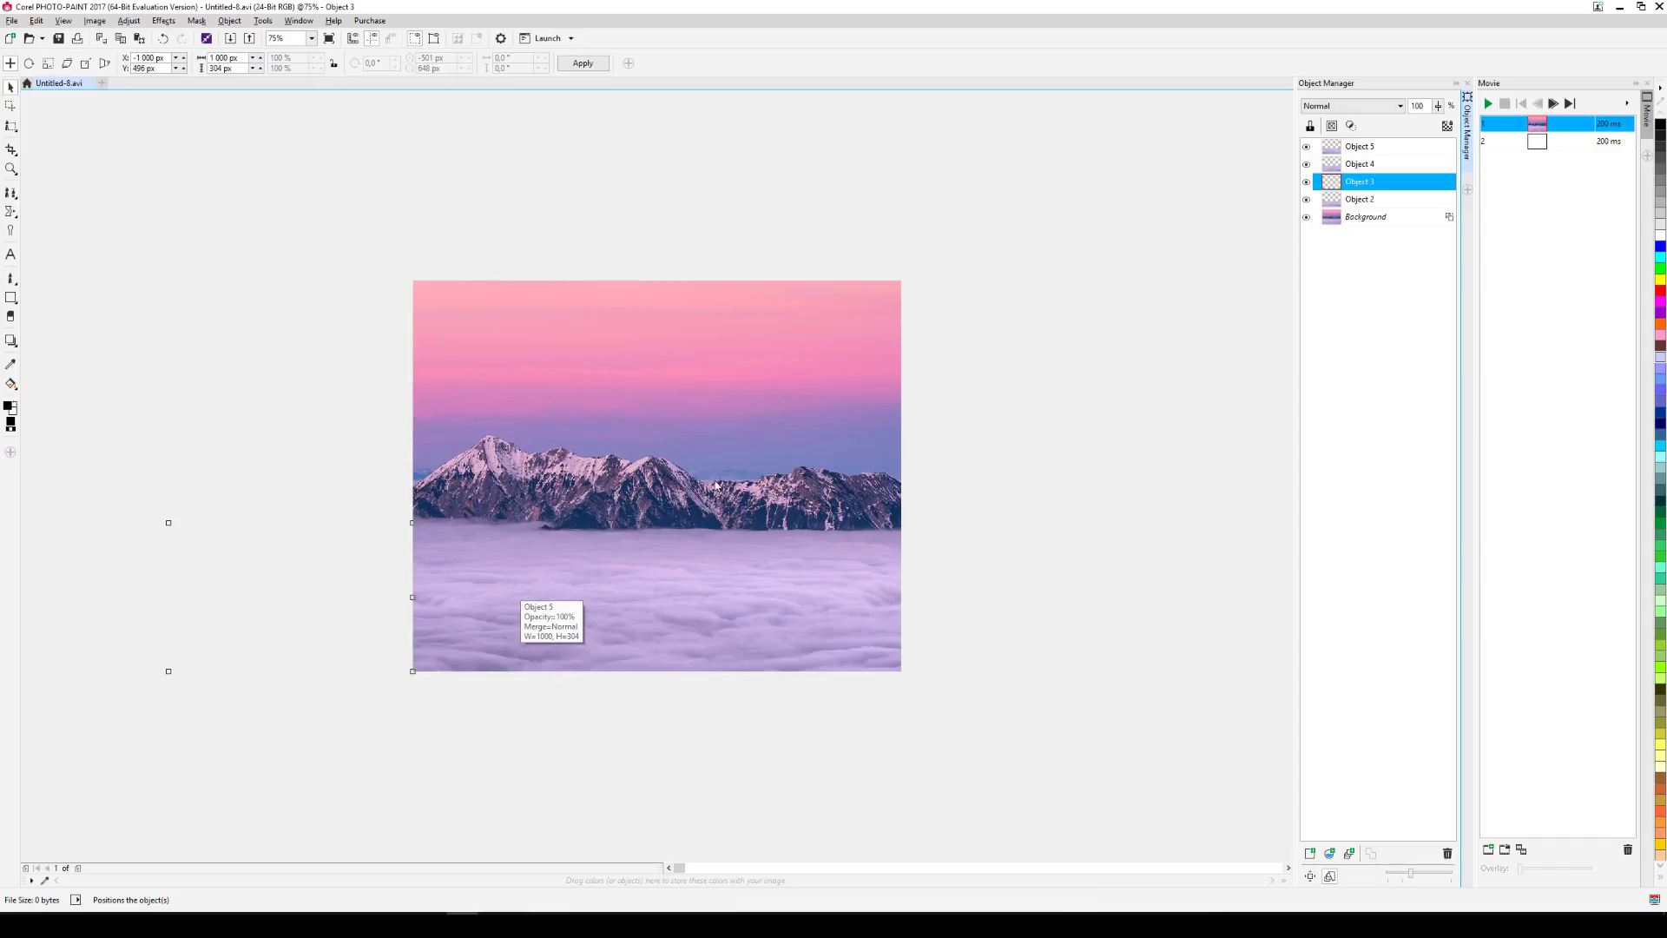
Move the cloud copy Object 4 to an X position of -2000 px.
click(1379, 165)
click(145, 57)
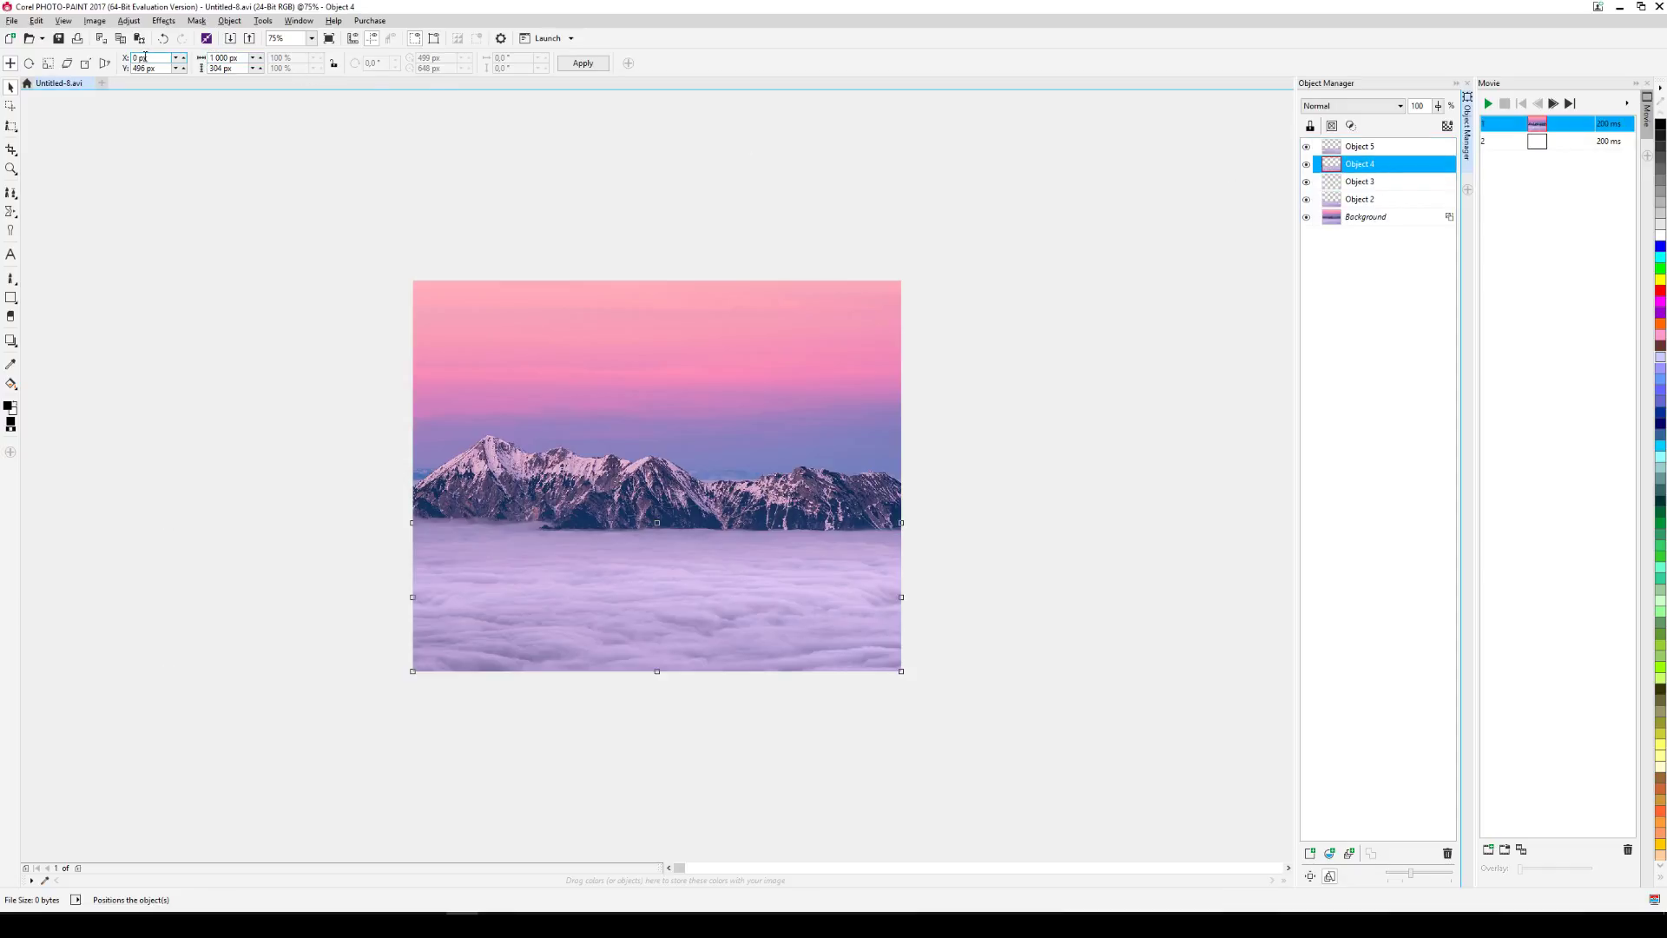
double_click(139, 58)
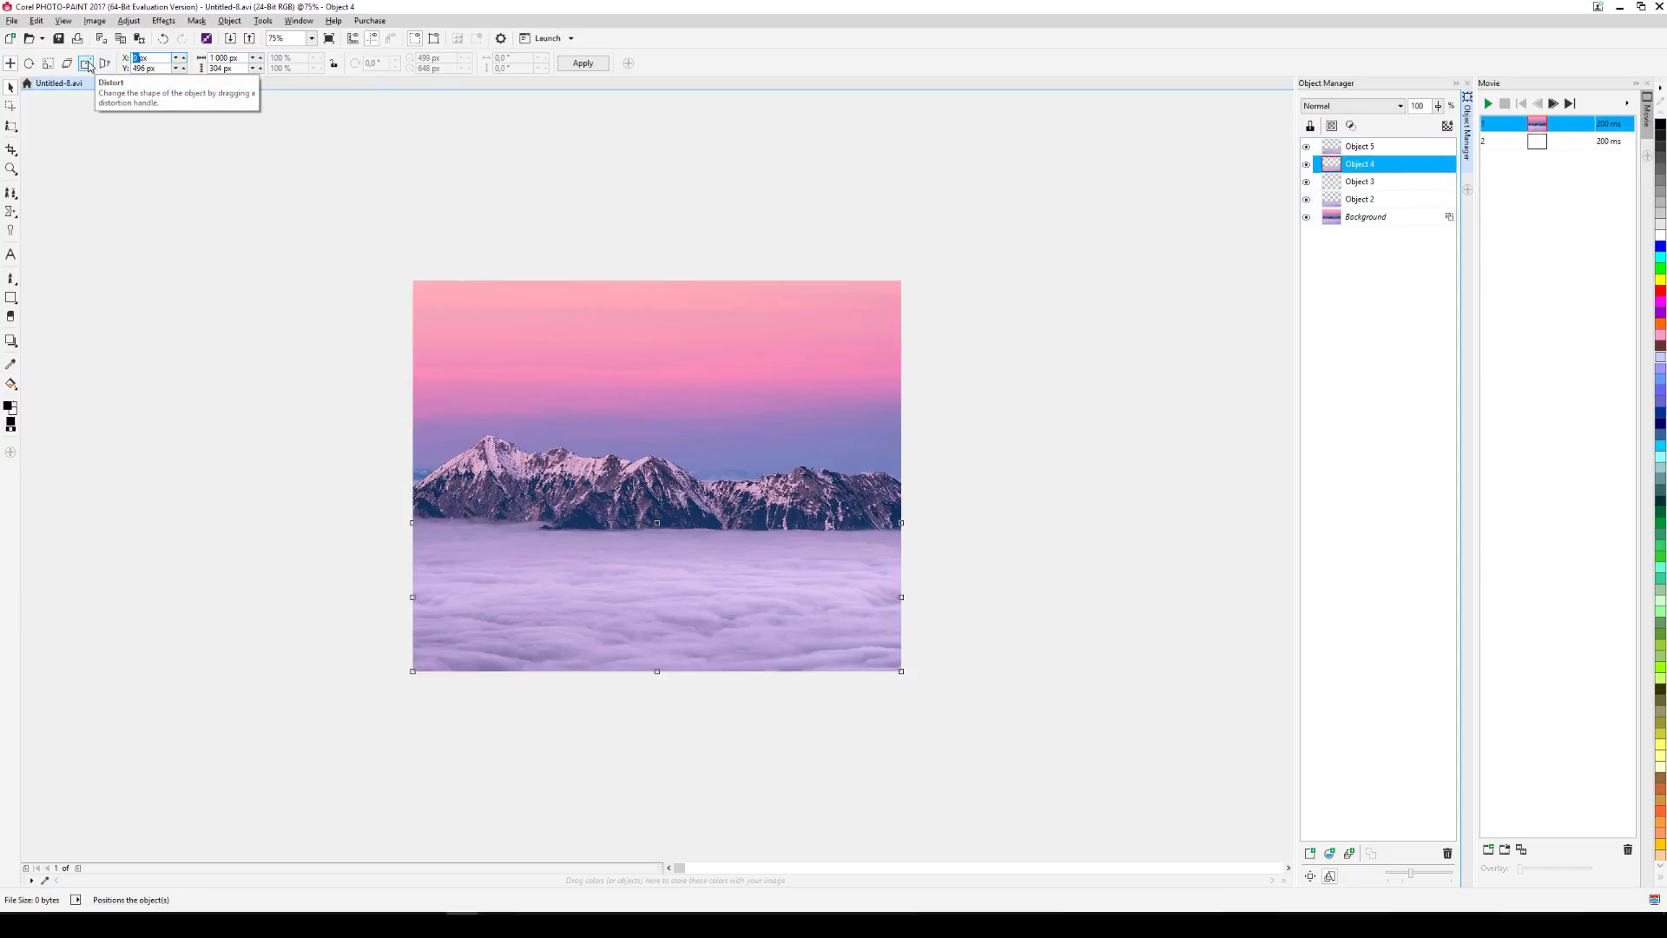
text(-10000*2)
key(Return)
Move the flipped cloud copy Object 5 to an X position of -3000 px.
click(1365, 149)
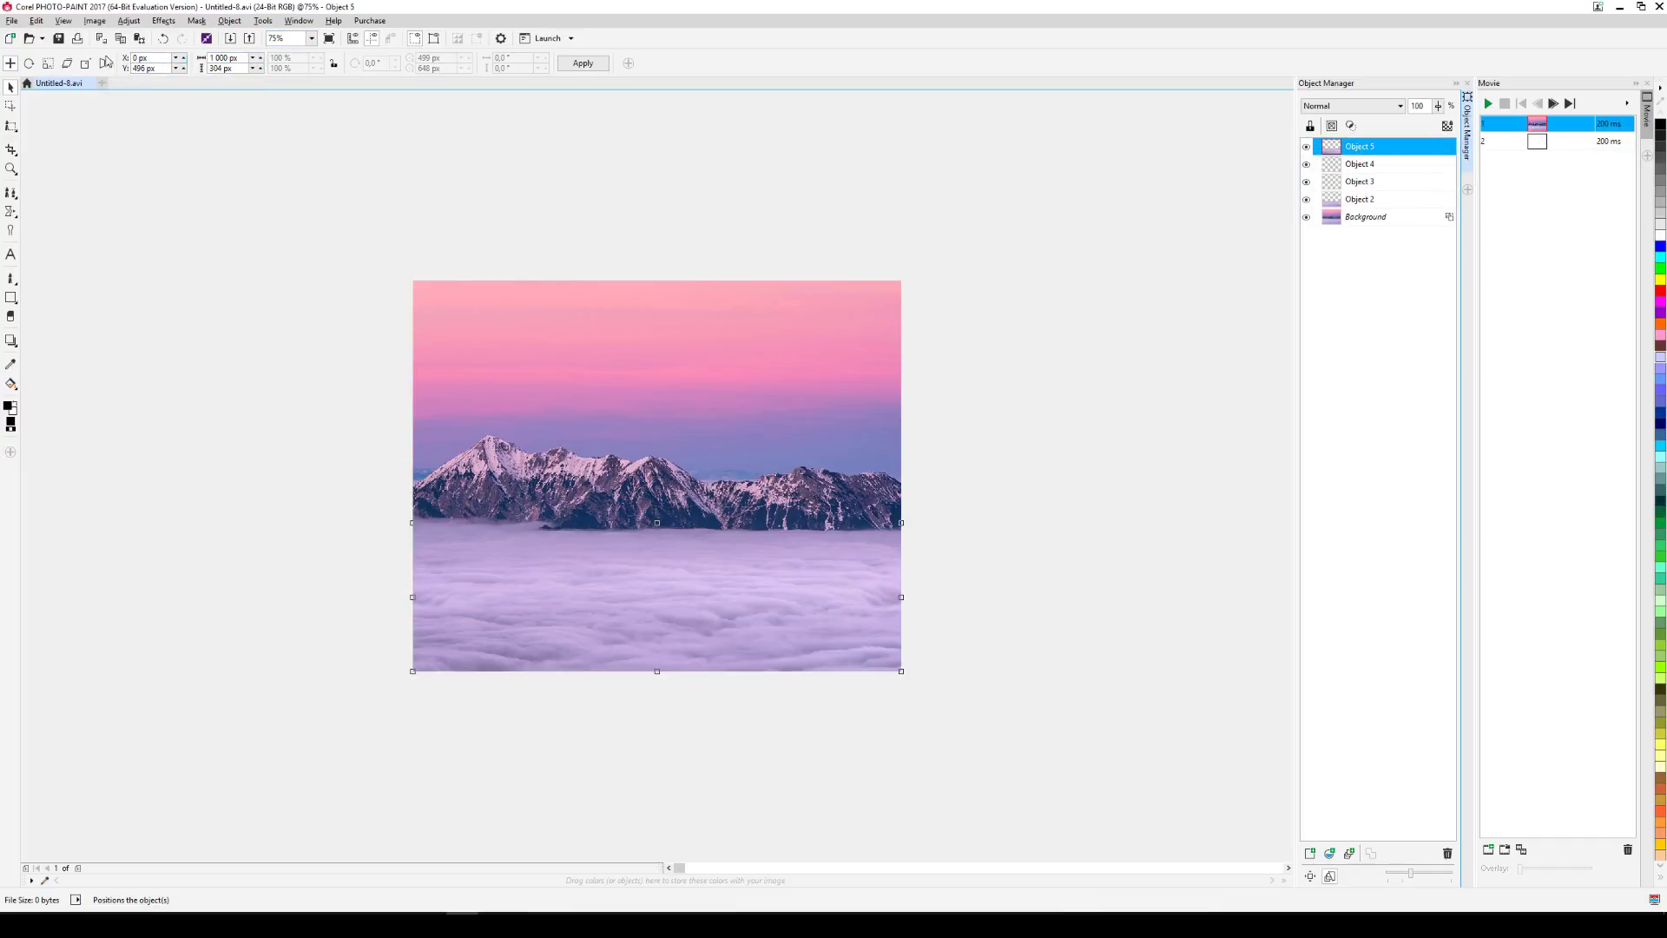
click(140, 56)
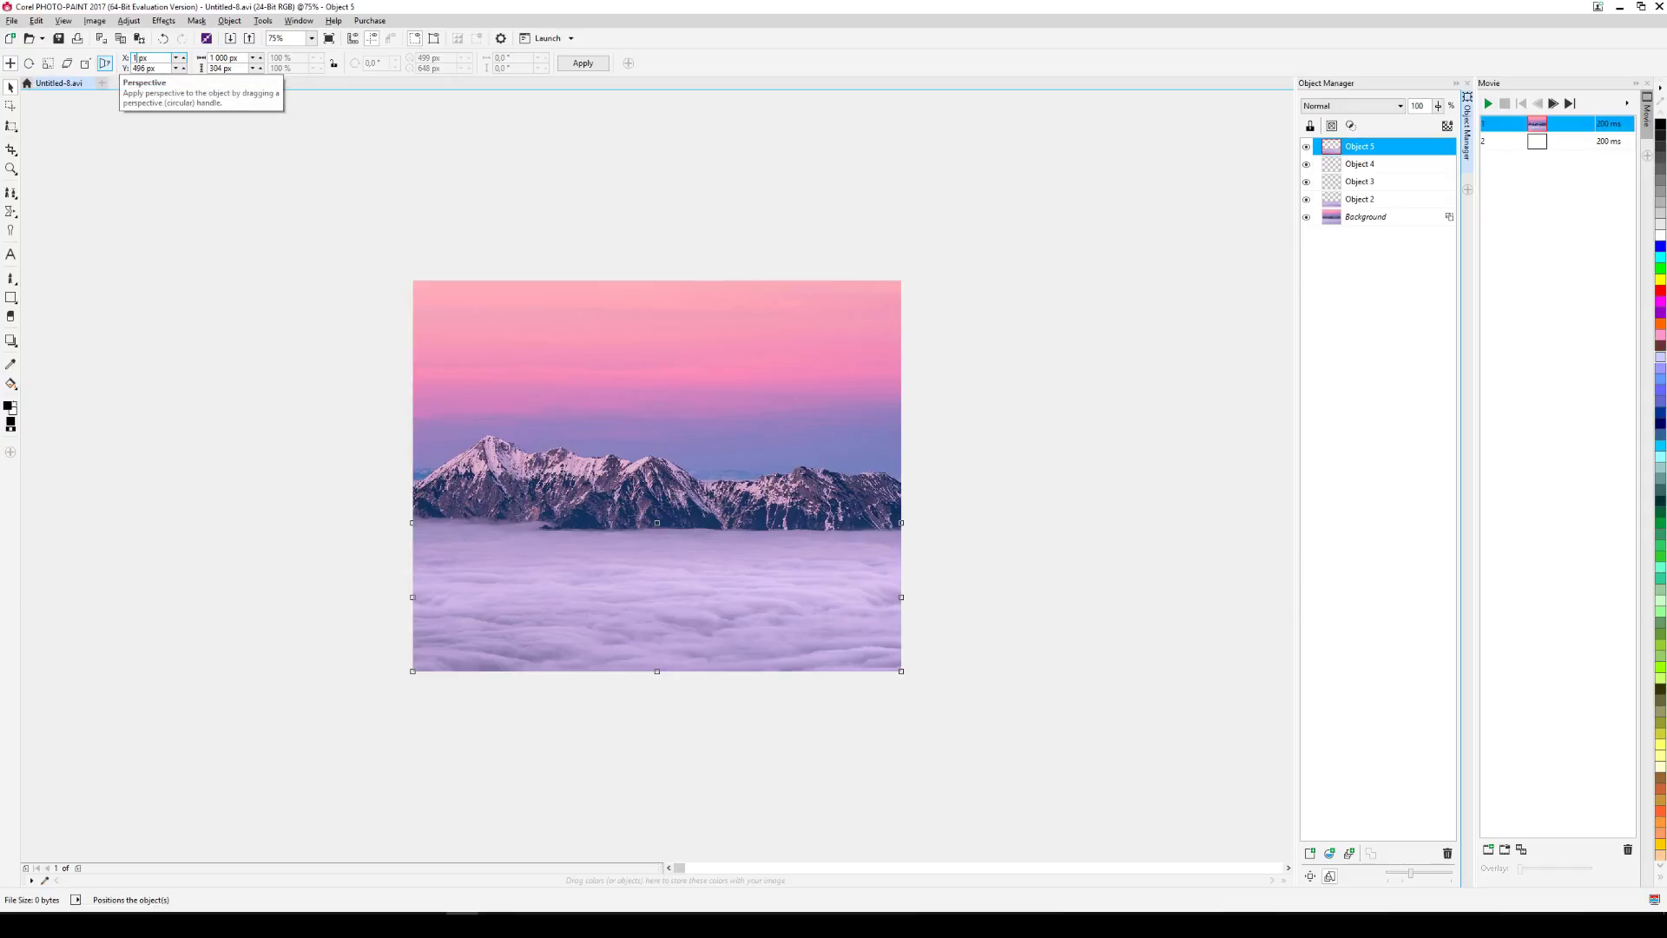
text(-1 000)
key(Return)
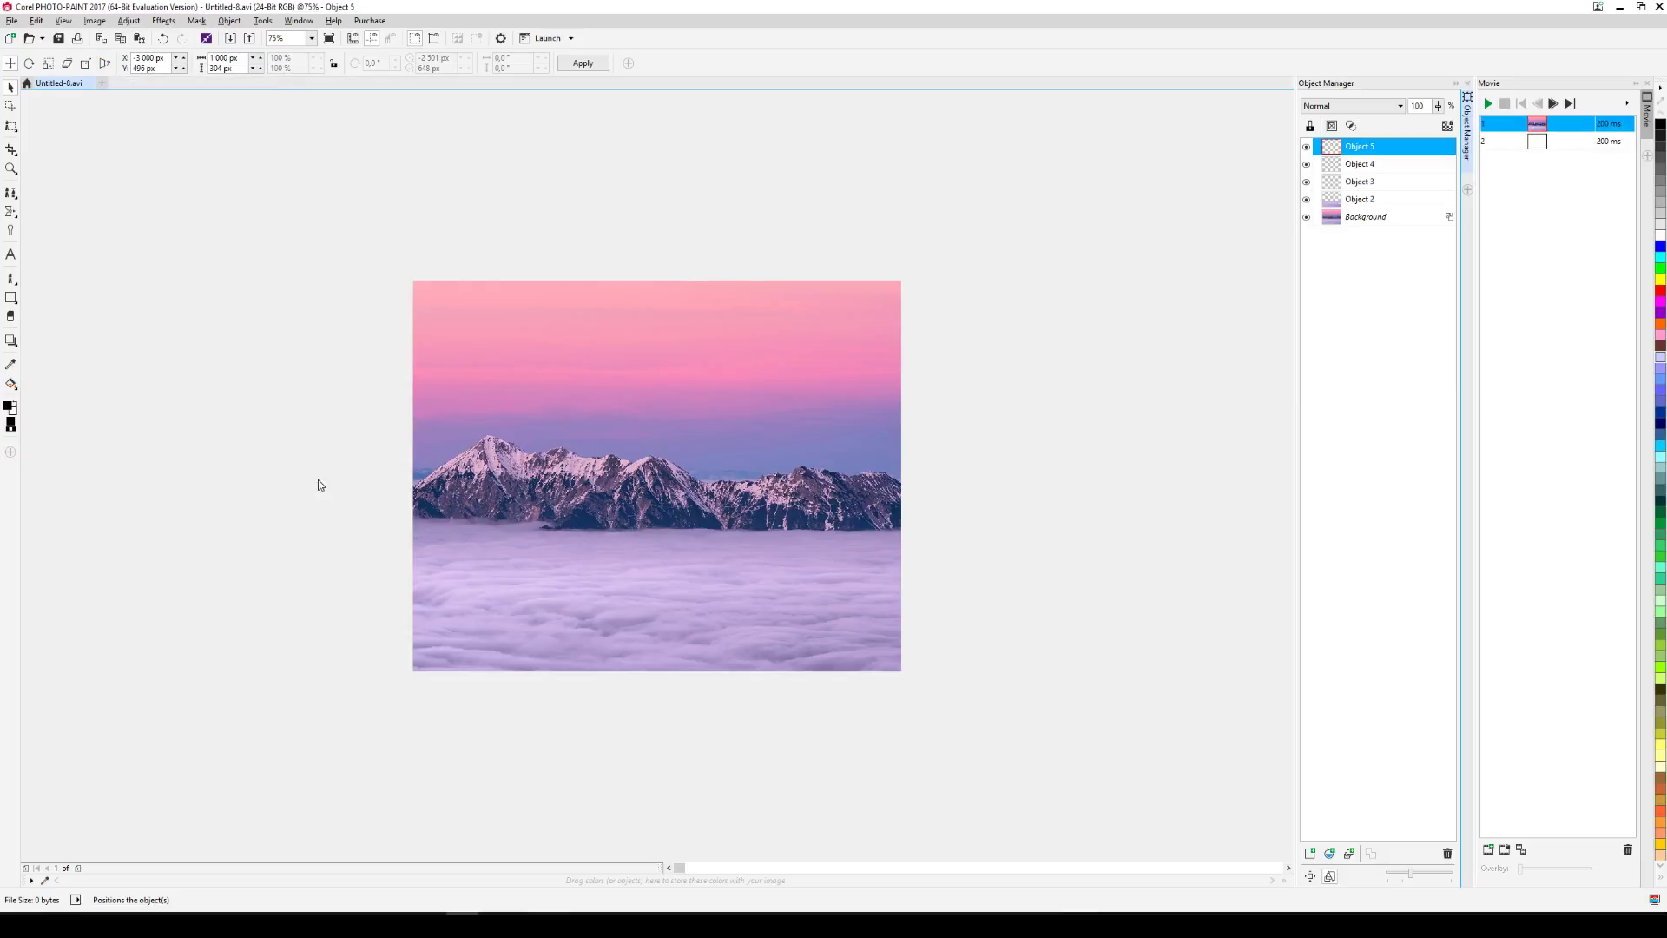
key(F3)
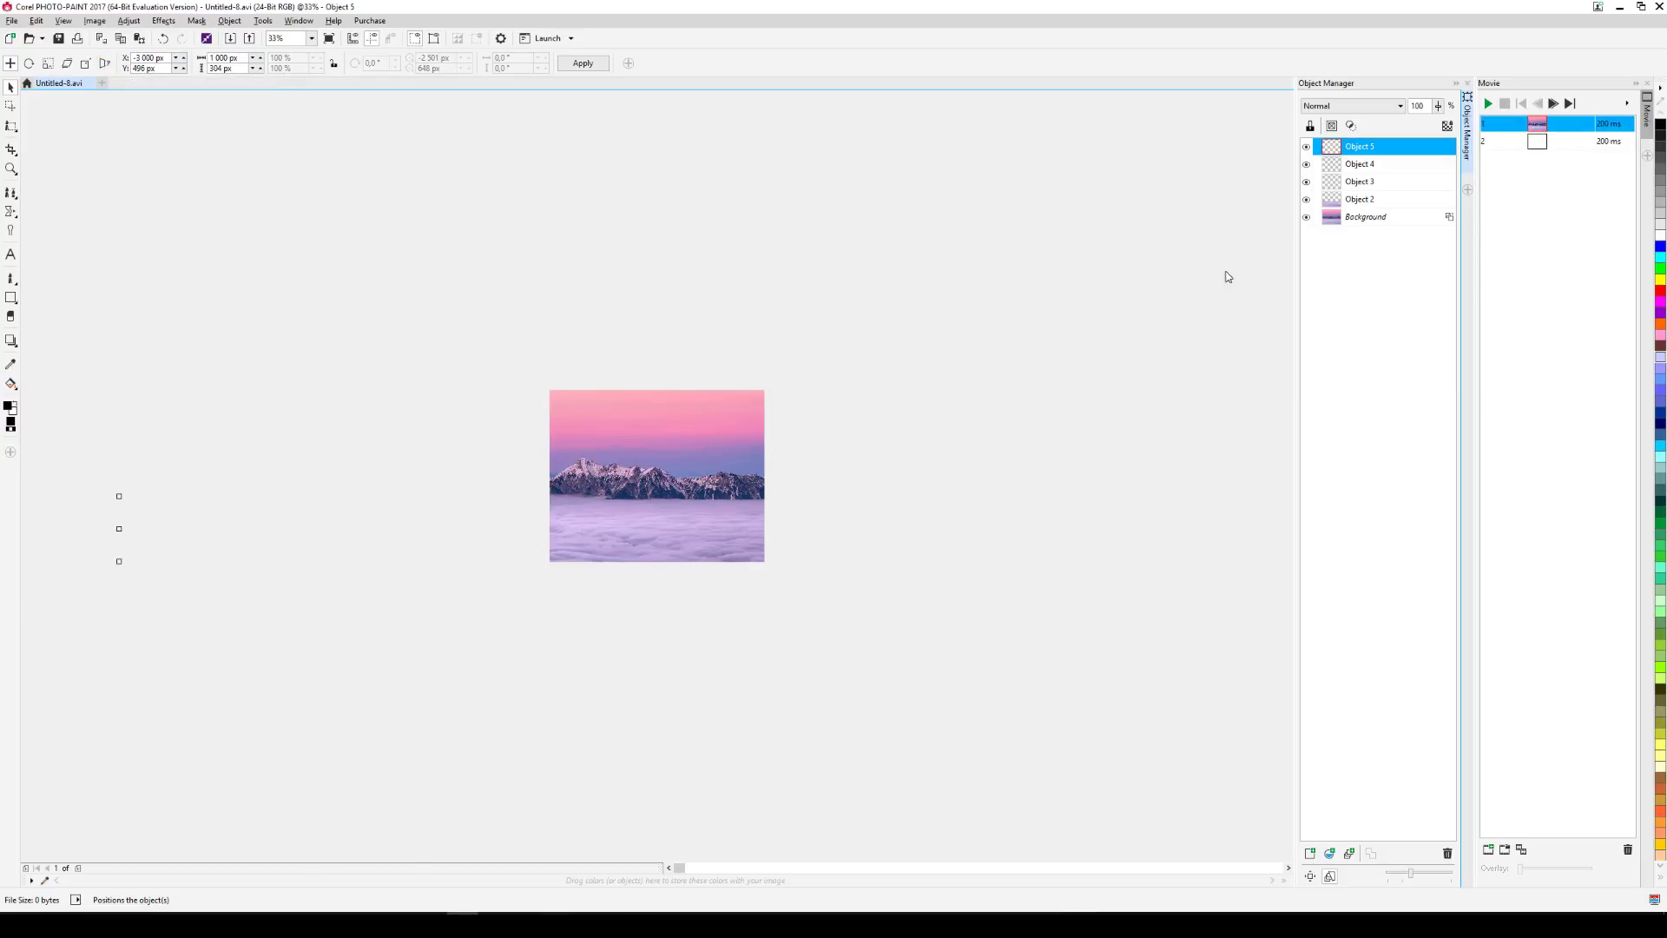
Select the four cloud copies from Object 2 to Object 5 and combine them together into a single object.
click(1373, 201)
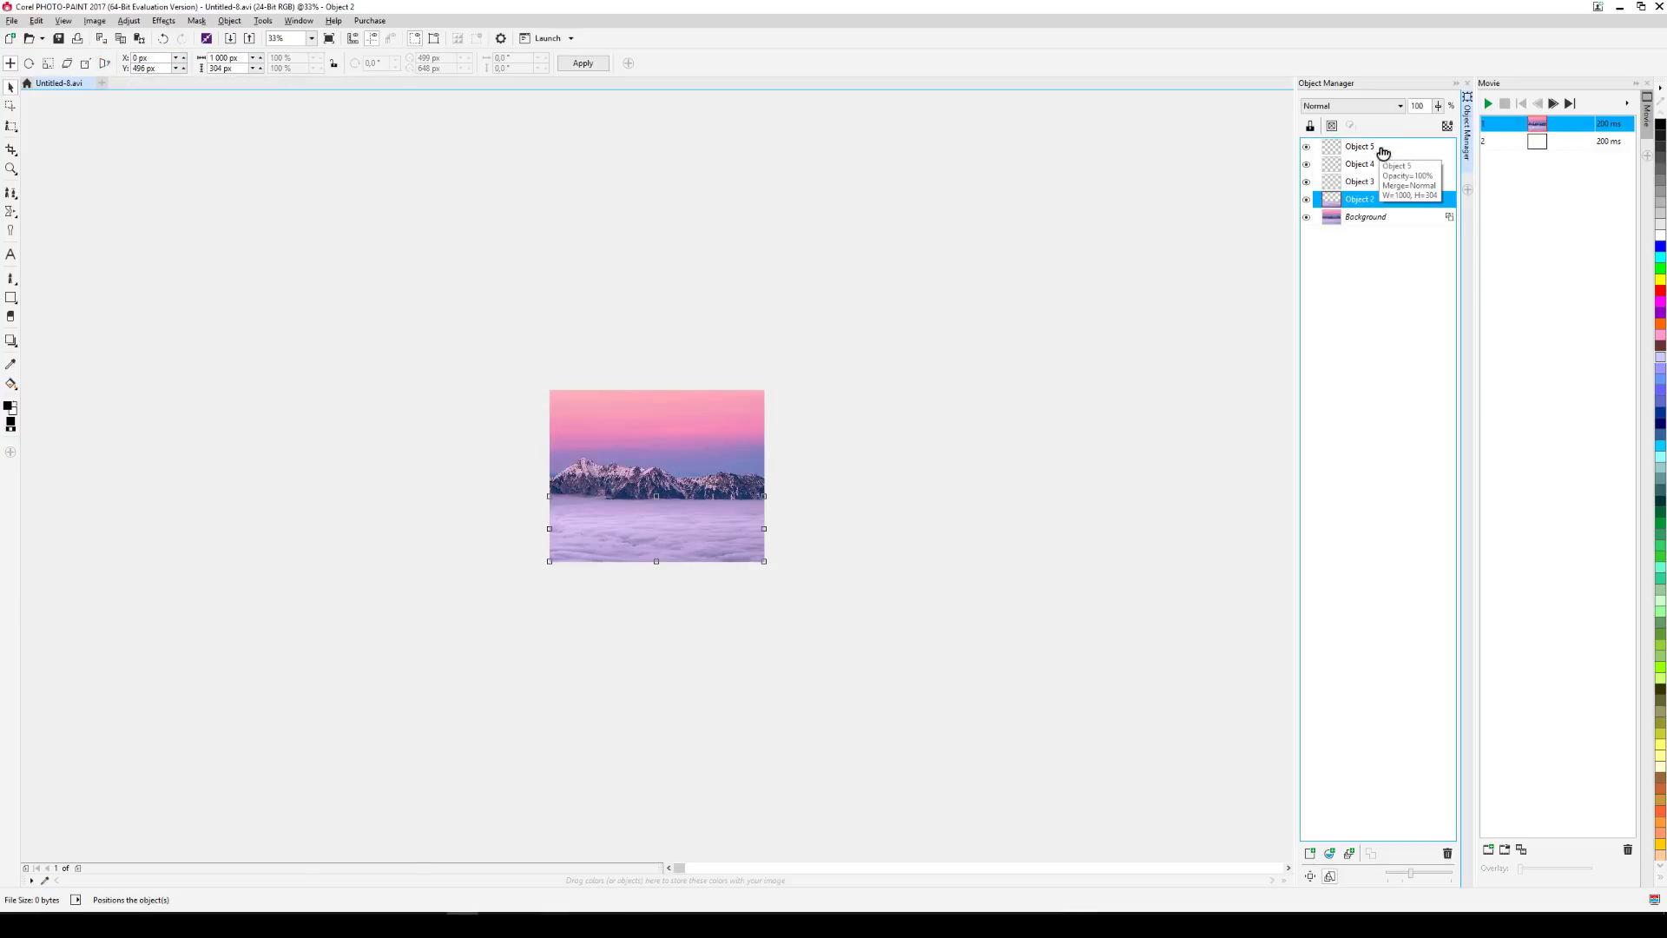
shift+click(1379, 147)
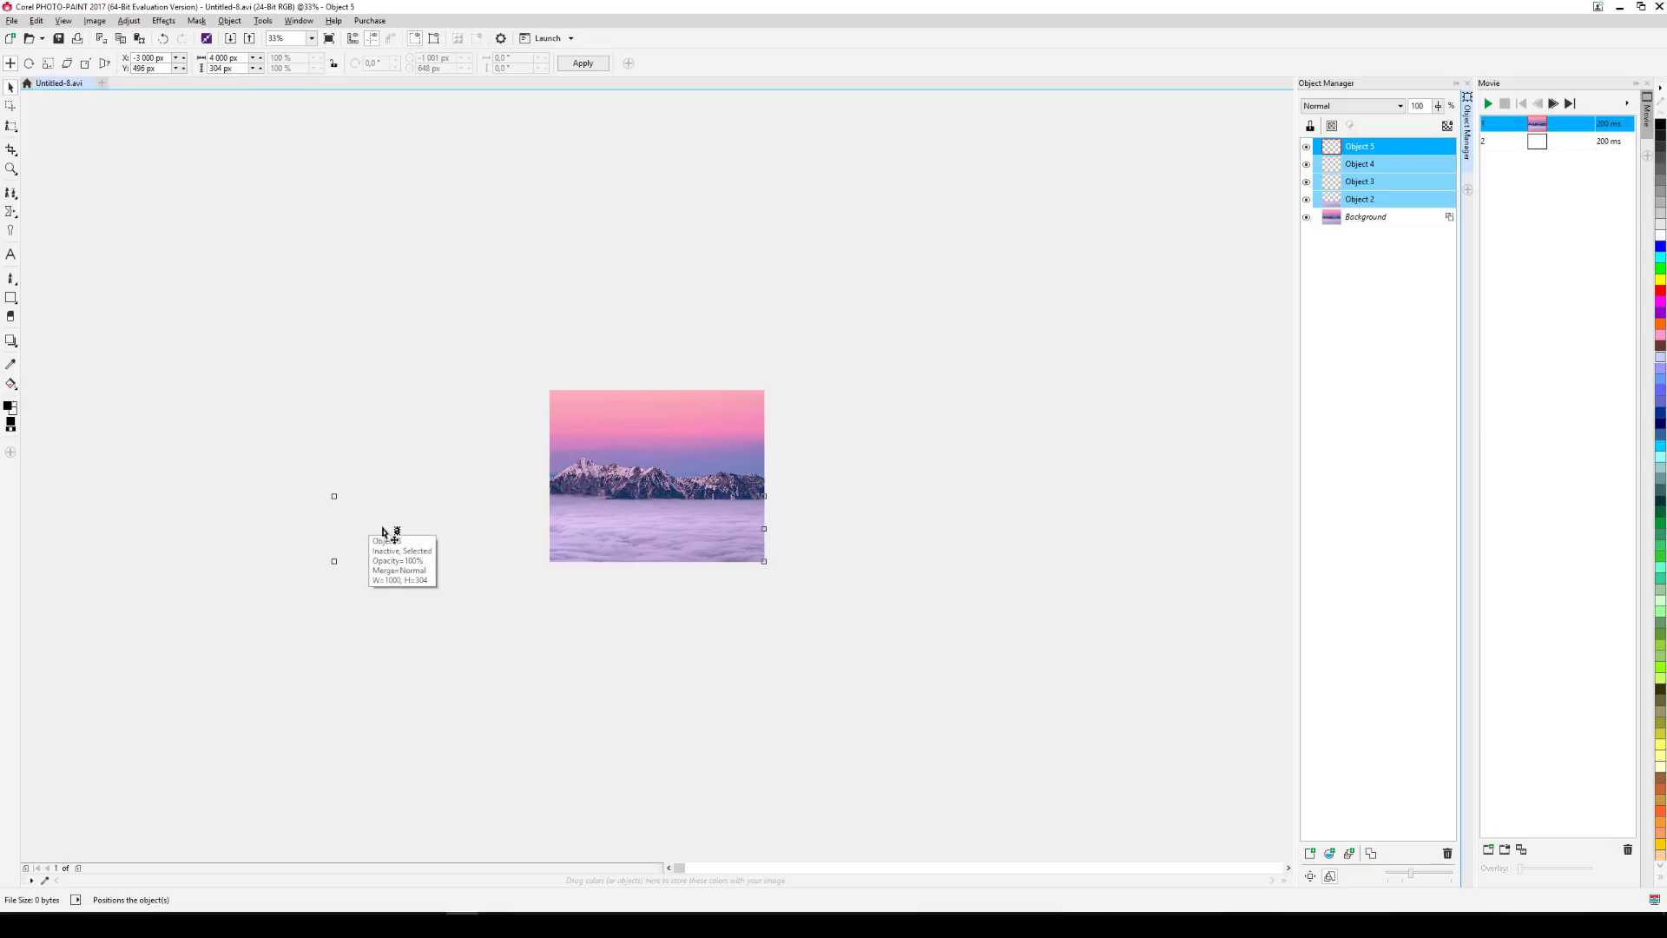
key(F3)
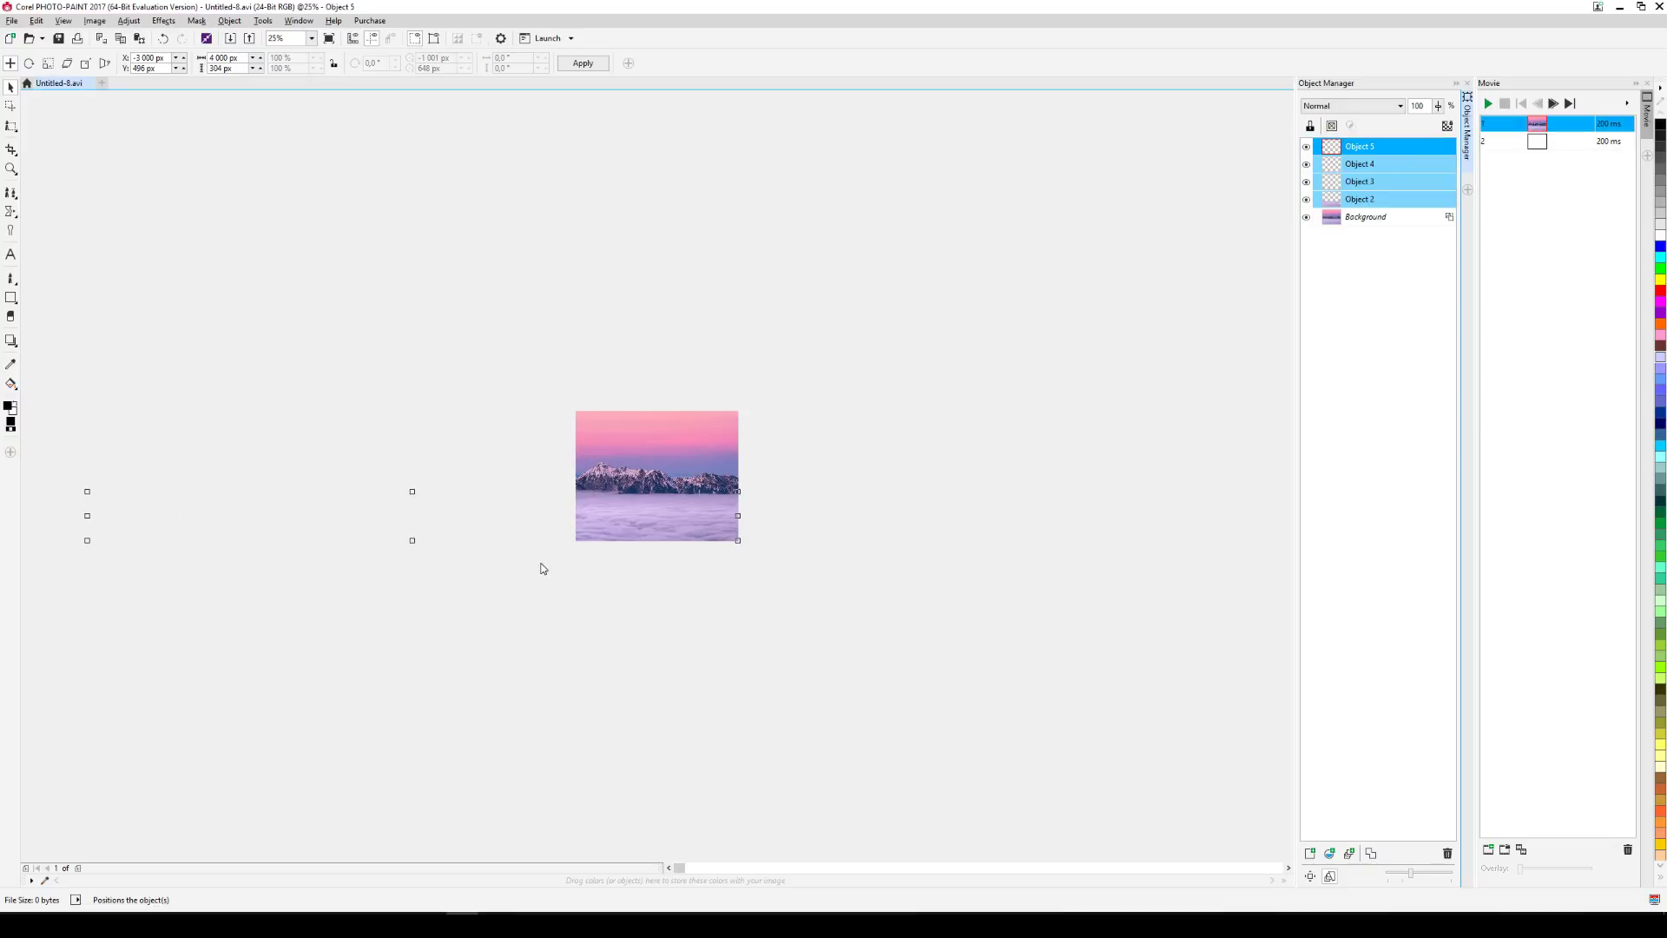
key(F2)
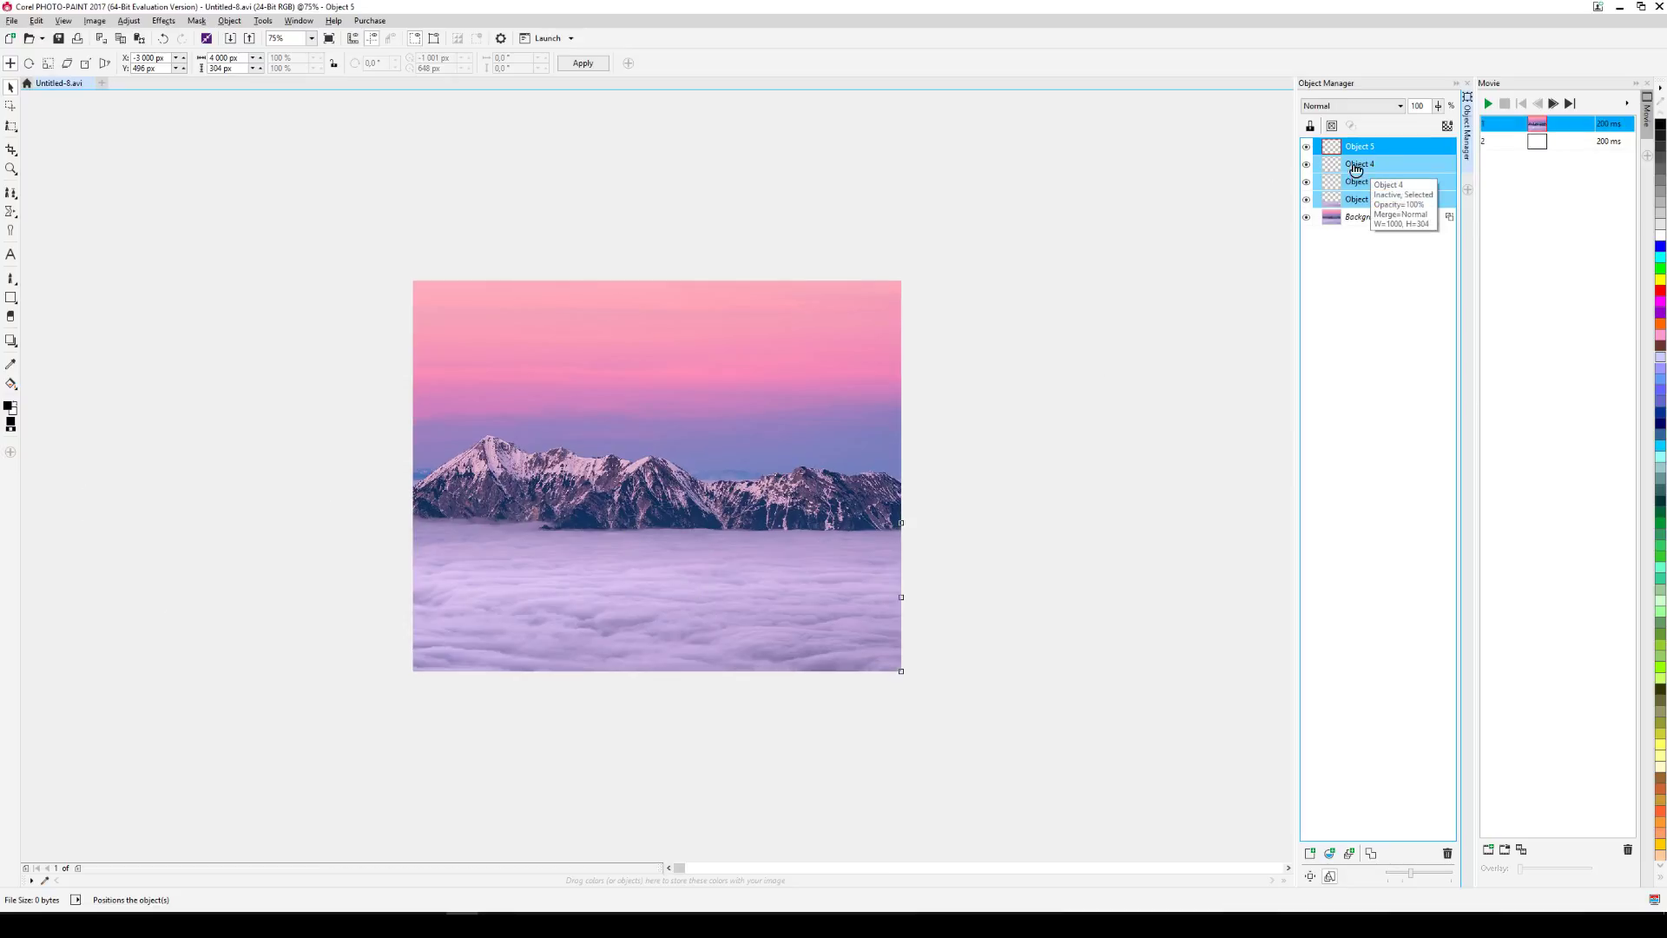
right_click(1364, 200)
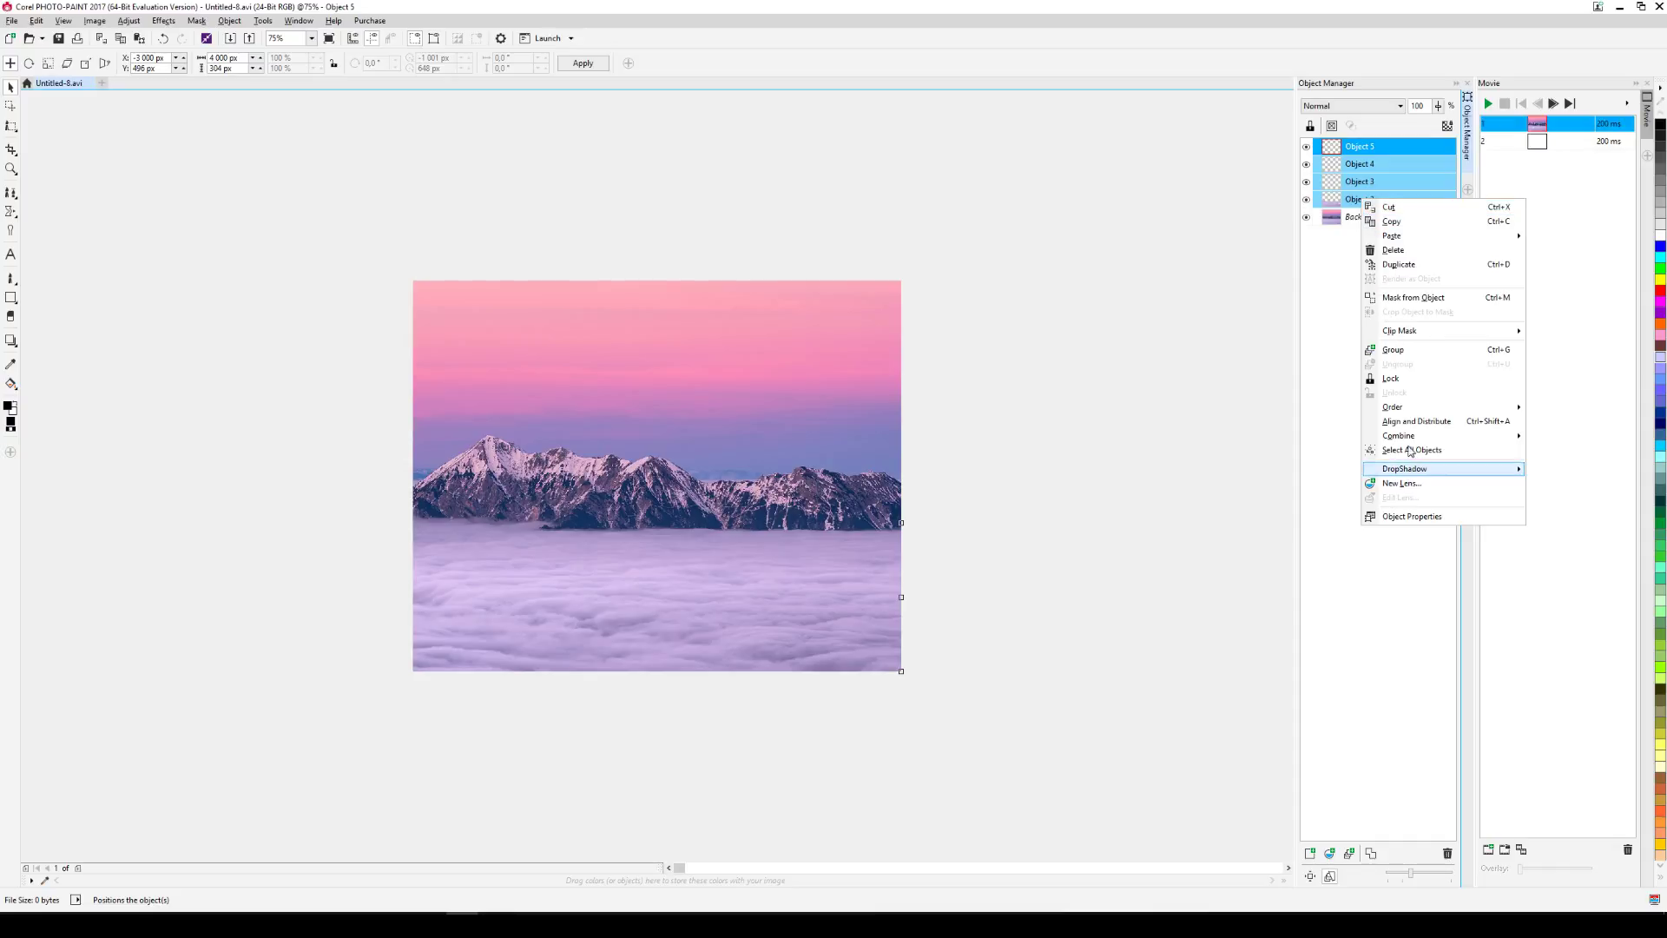
mouse_move(1411, 436)
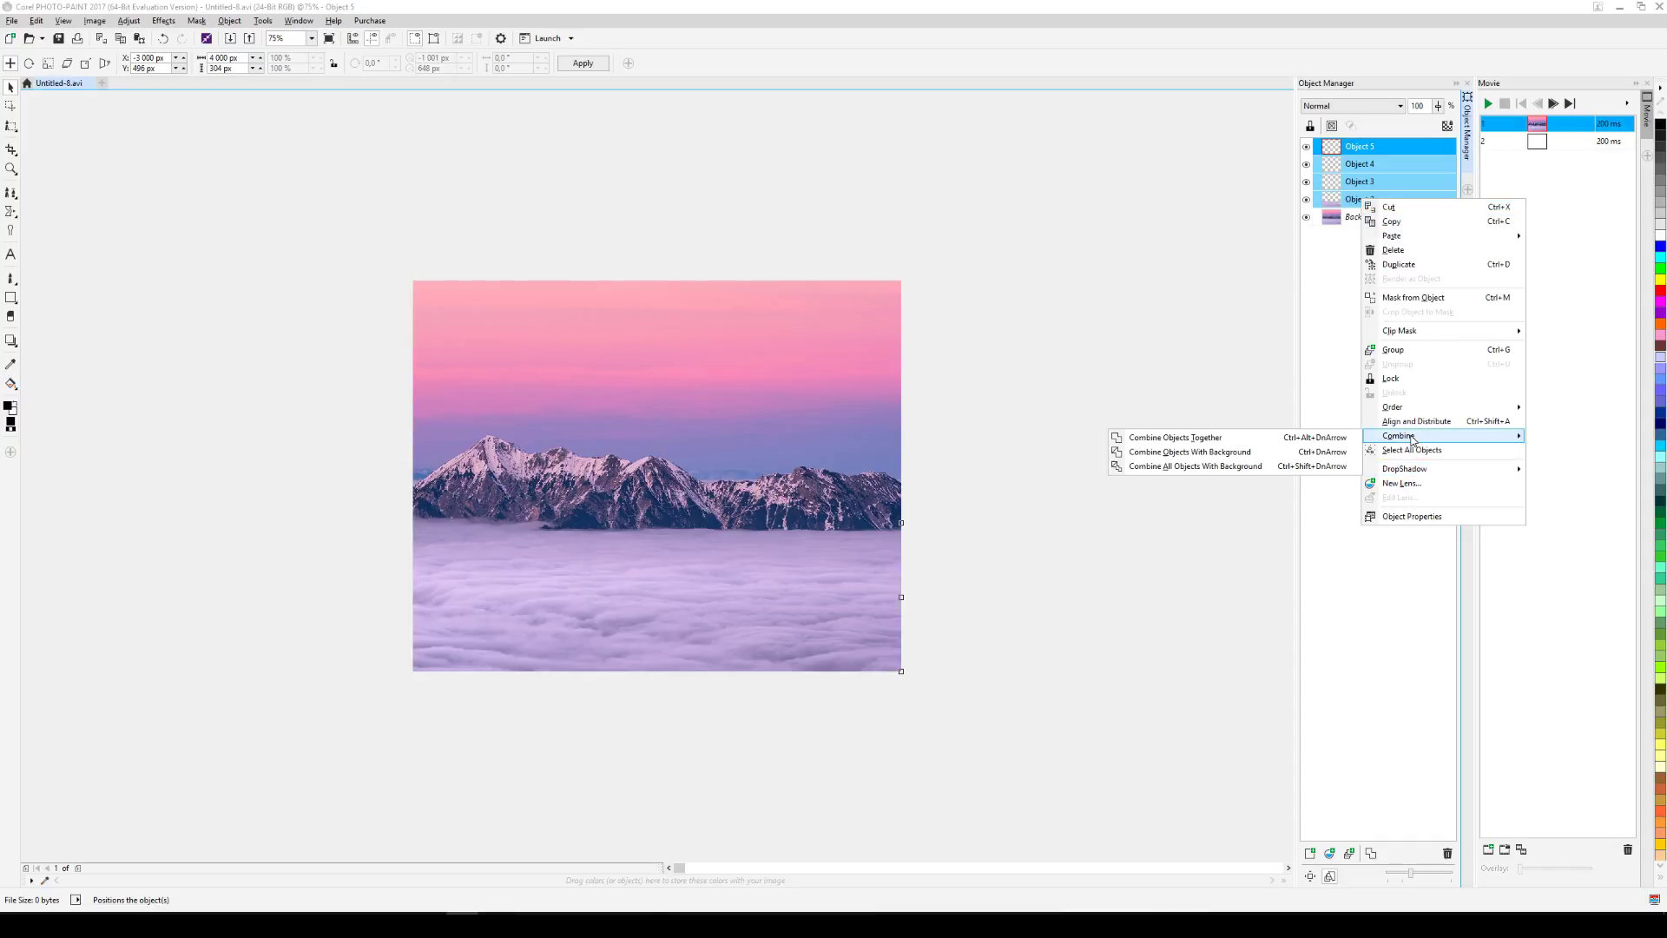
click(1193, 441)
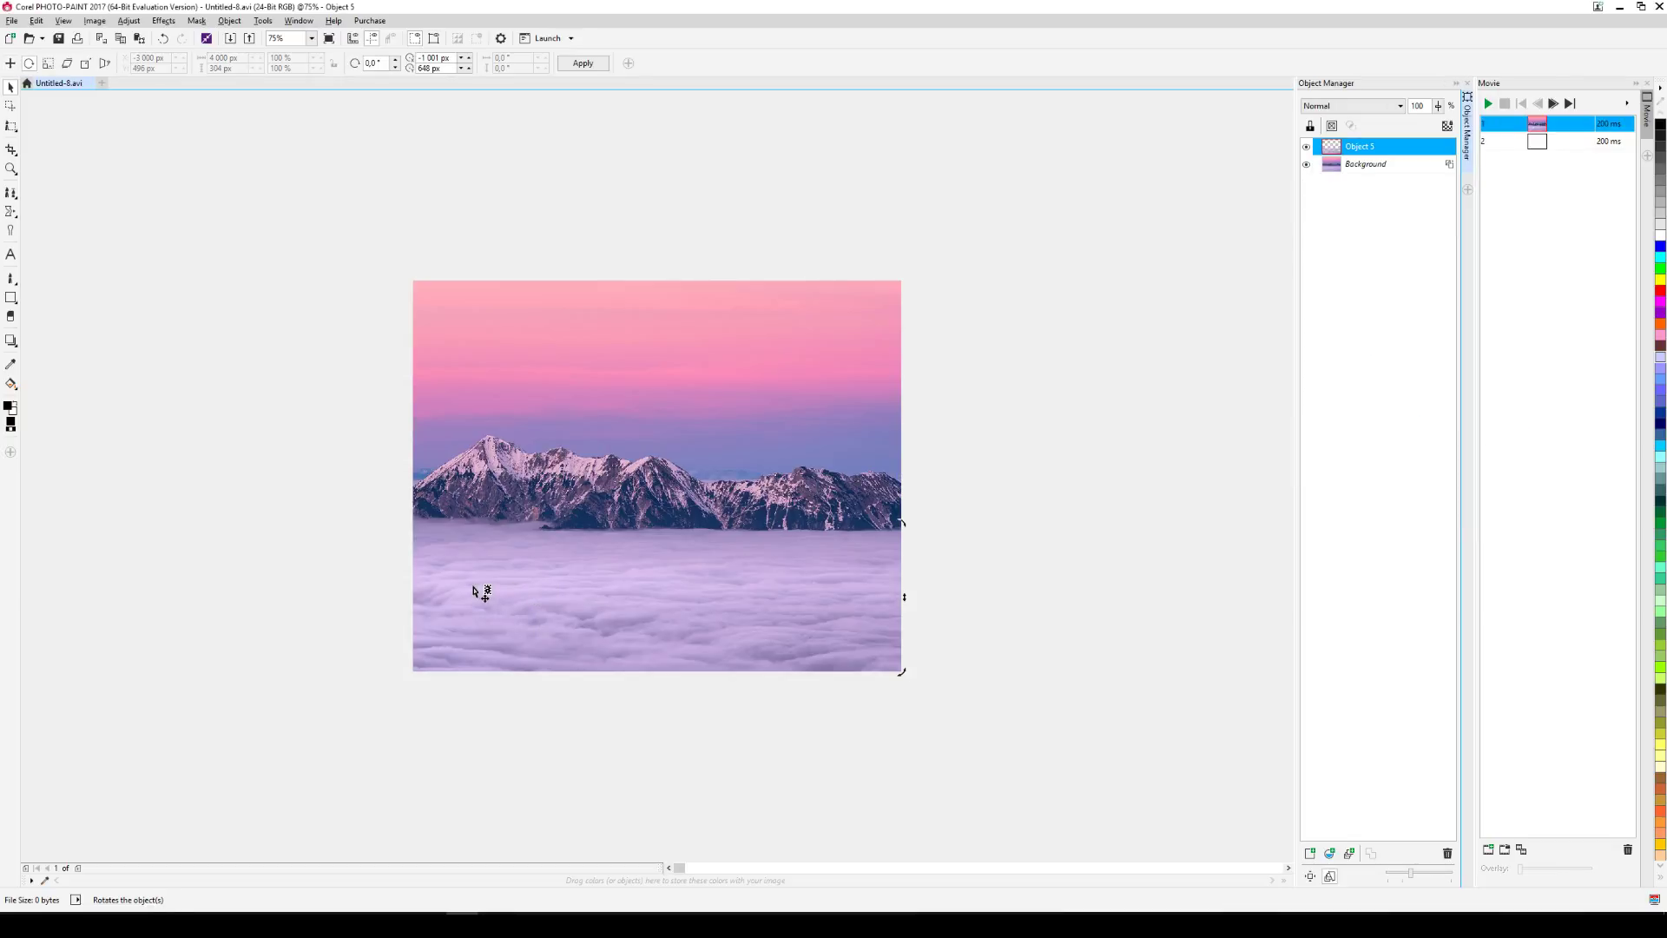
Try sliding the combined cloud strip across the photo, and undo the move.
drag(463, 589, 1087, 575)
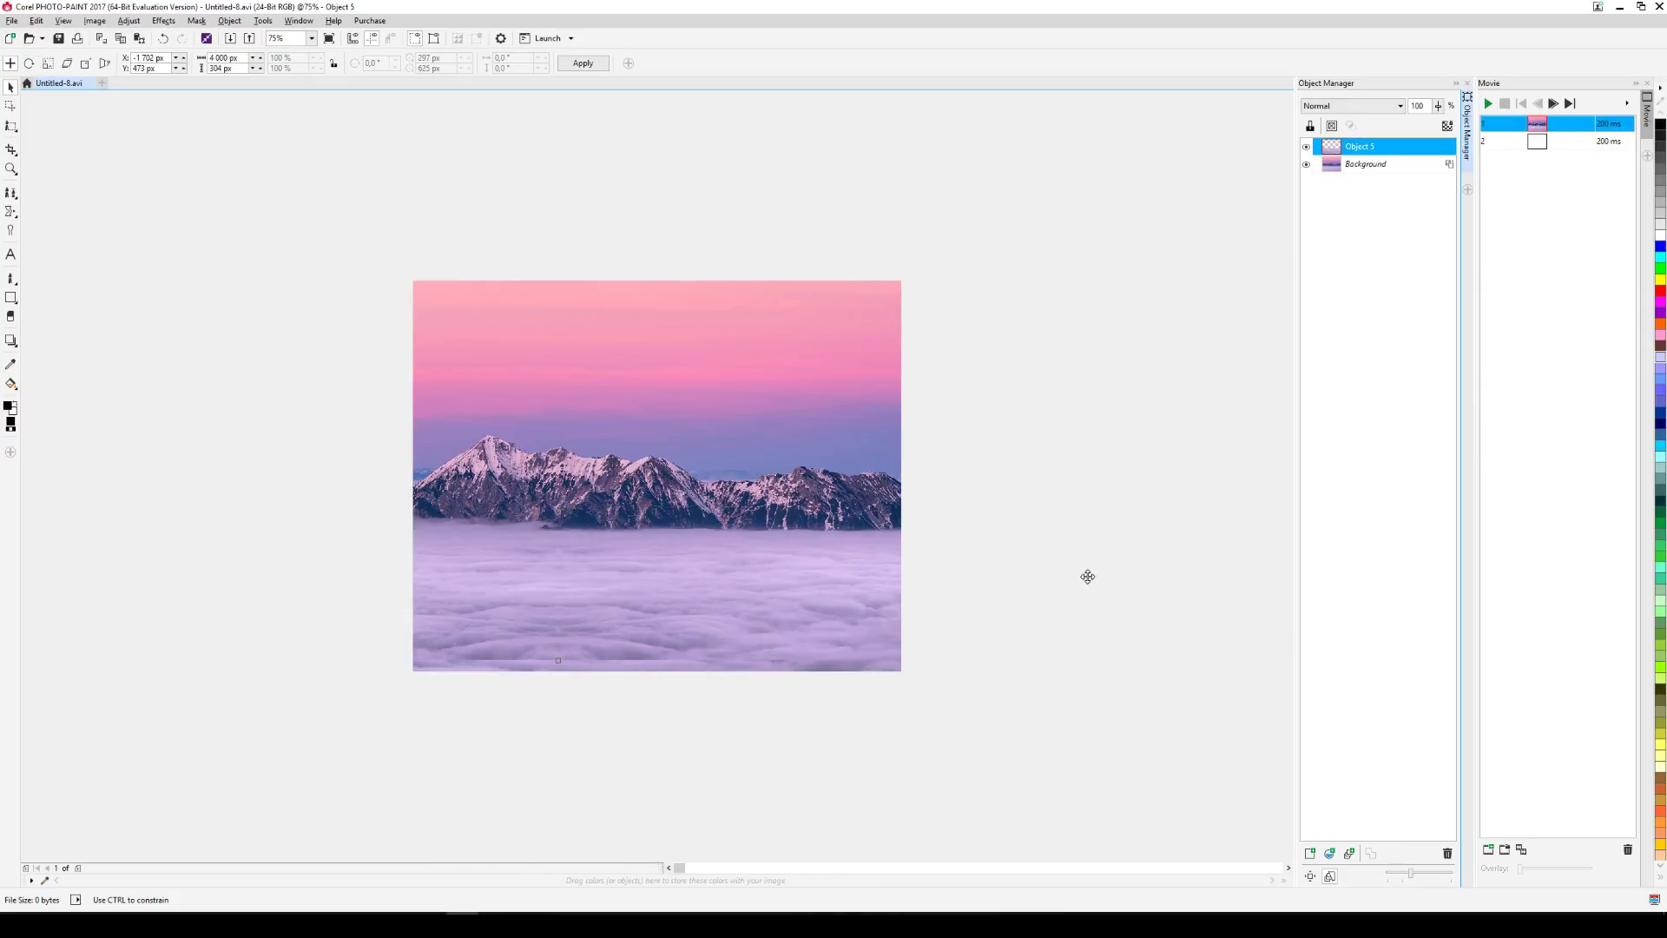
key(ctrl+z)
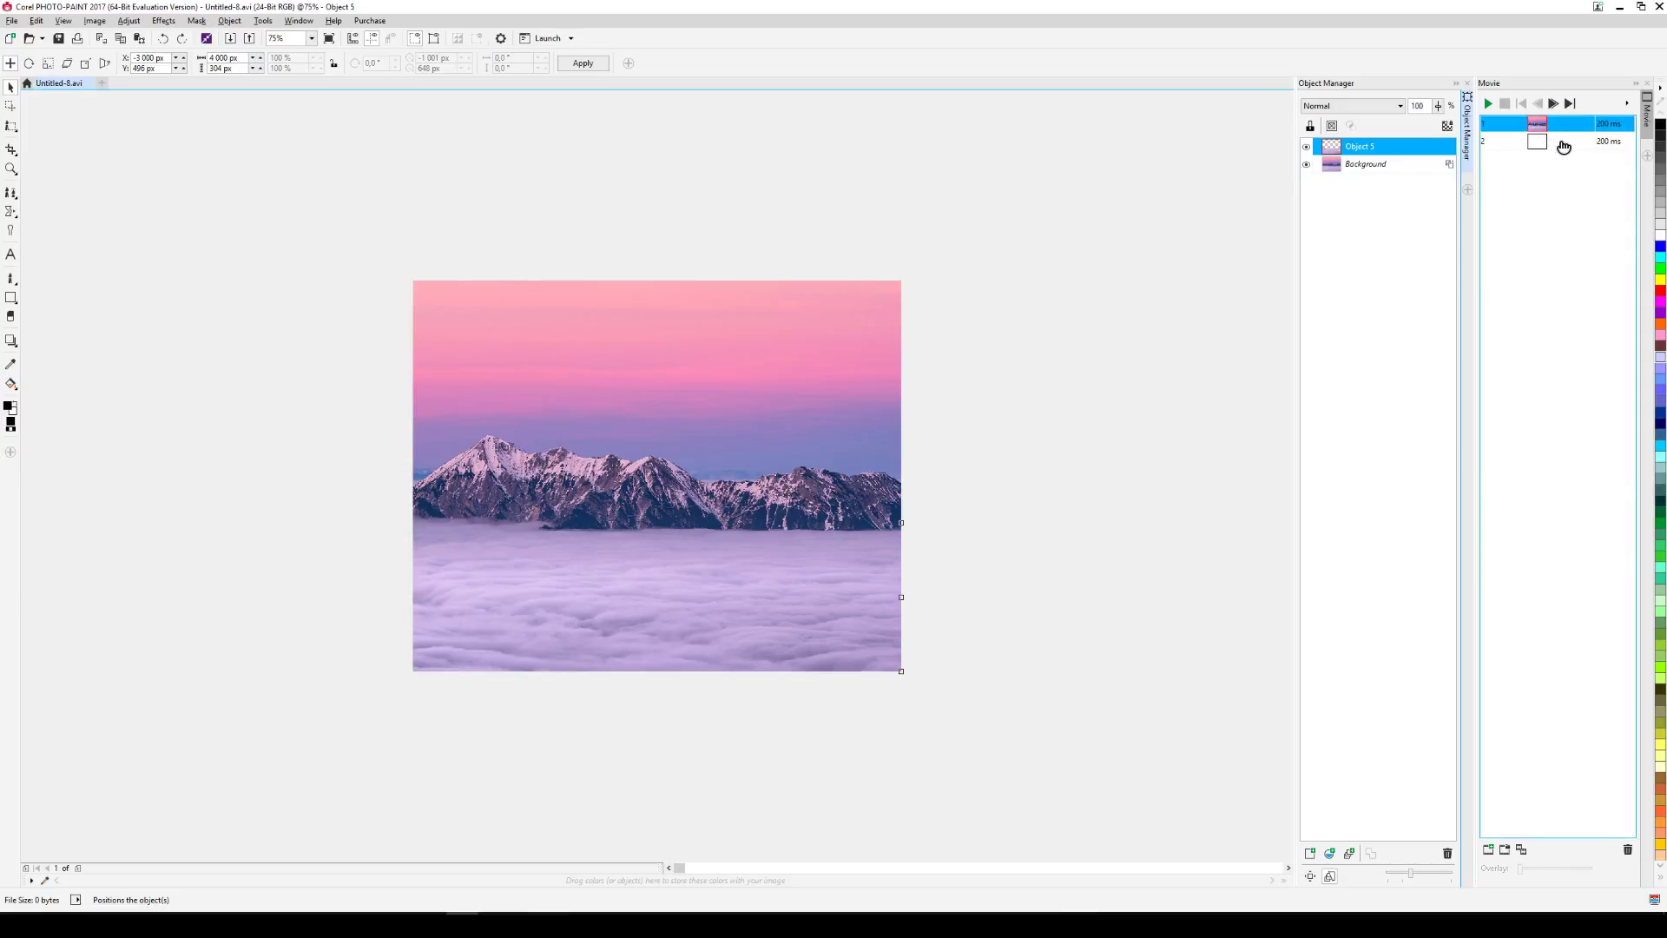
Delete the blank frame 2 from the movie, and insert nine copies of the current frame after frame 1.
click(1563, 145)
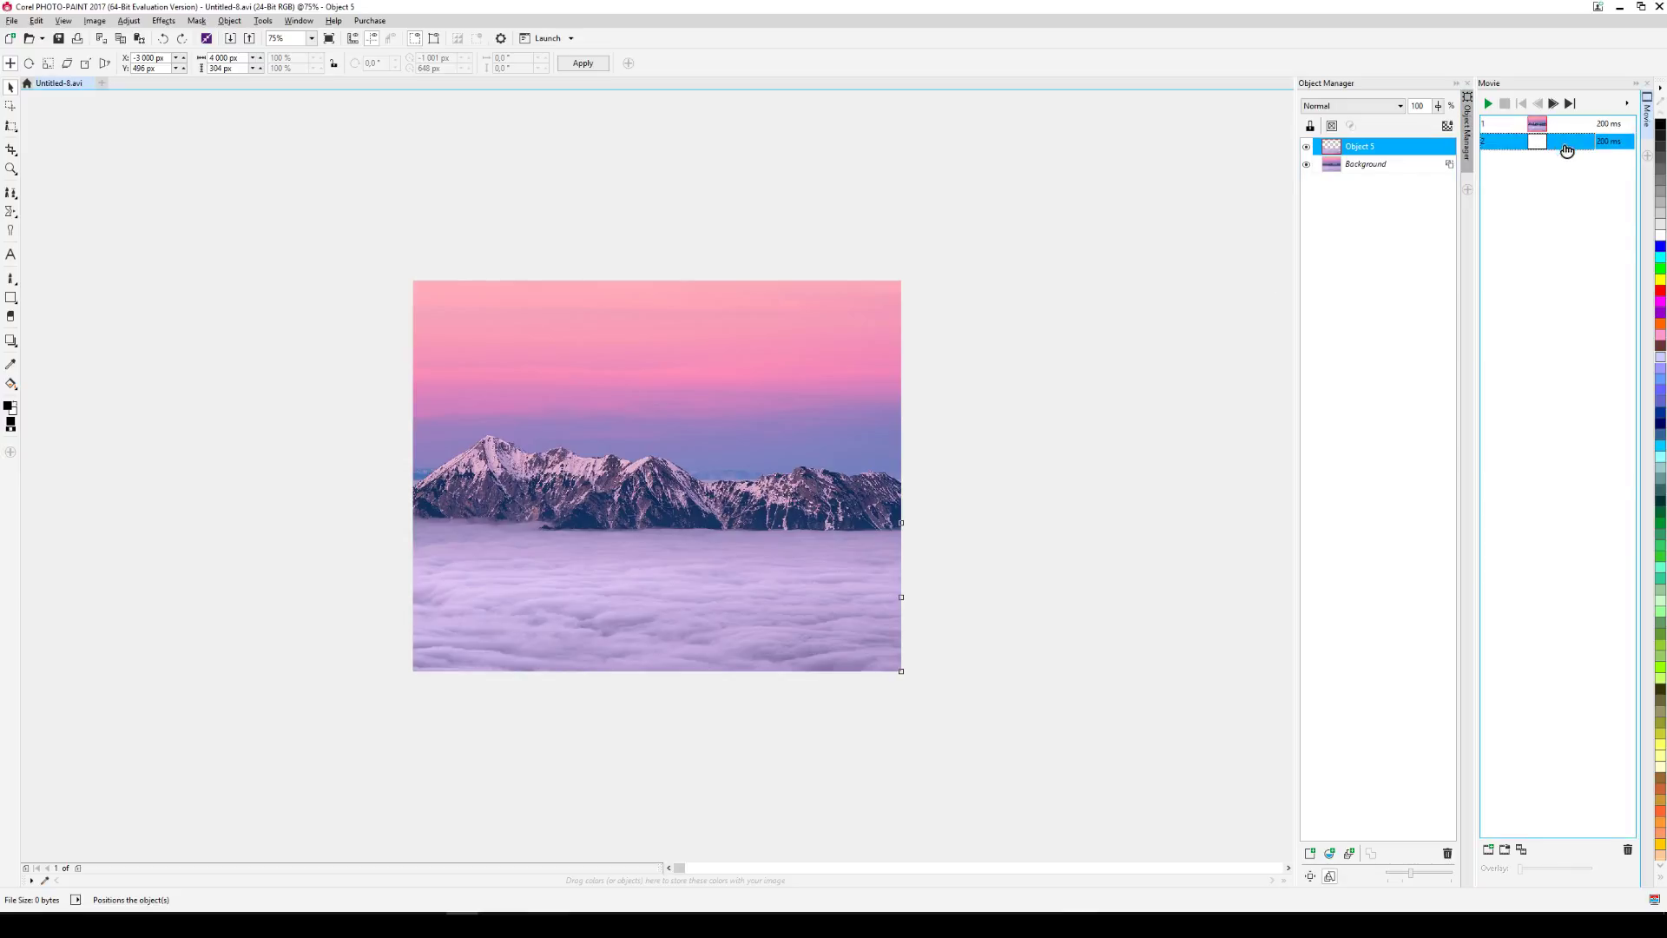
click(1628, 849)
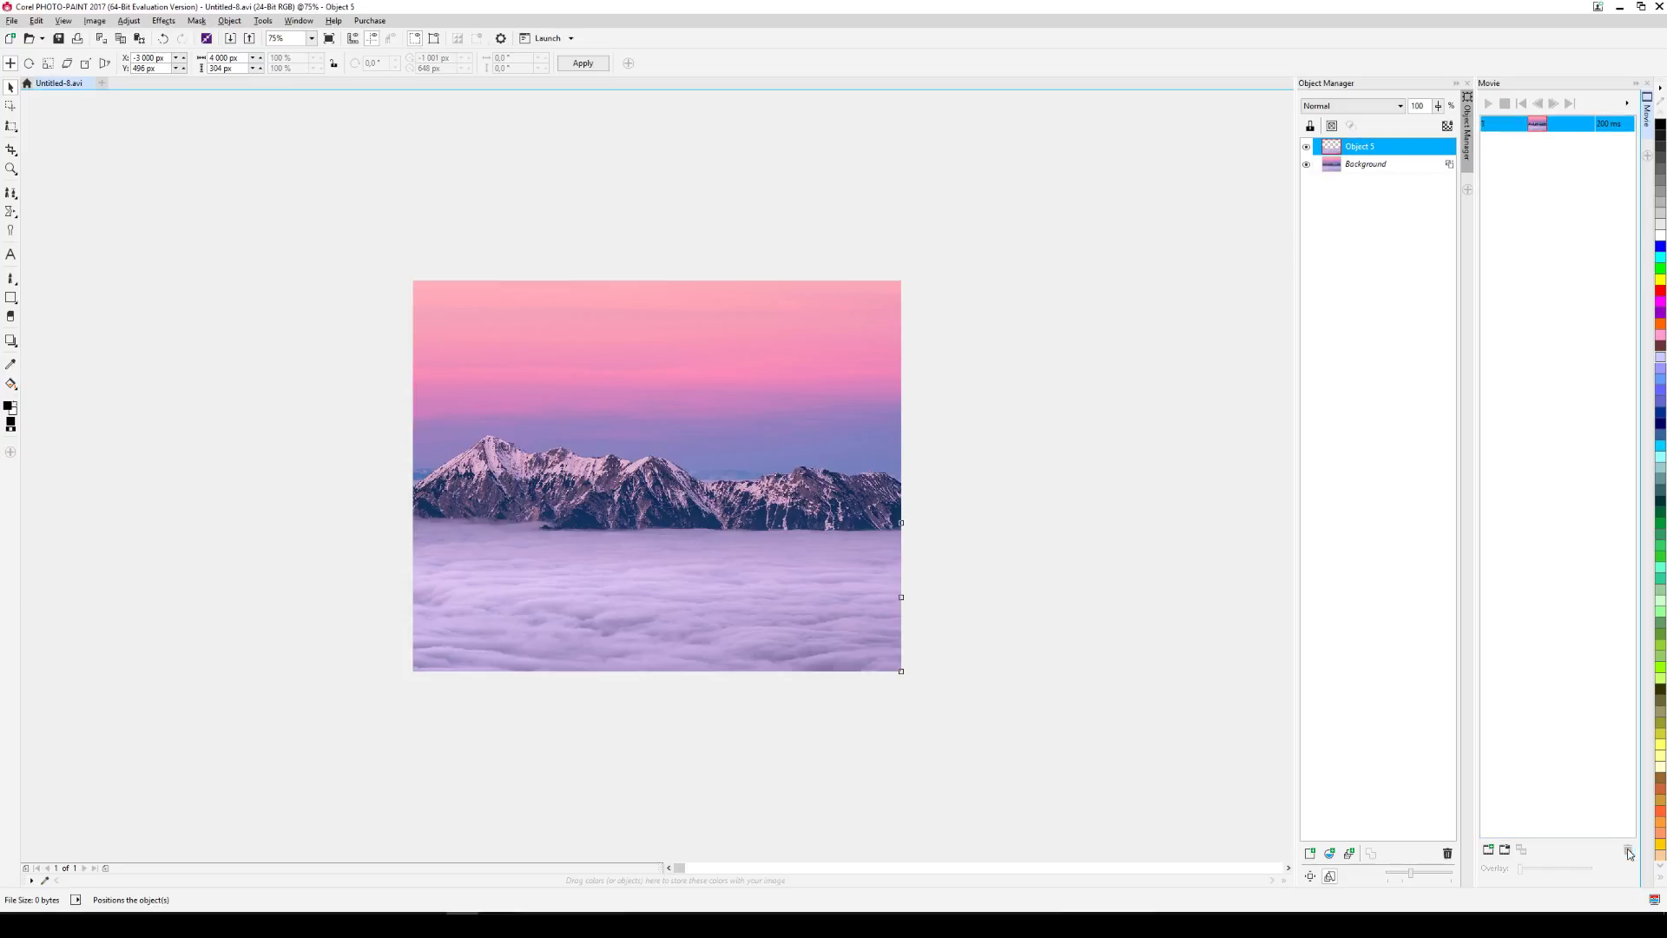
click(1390, 165)
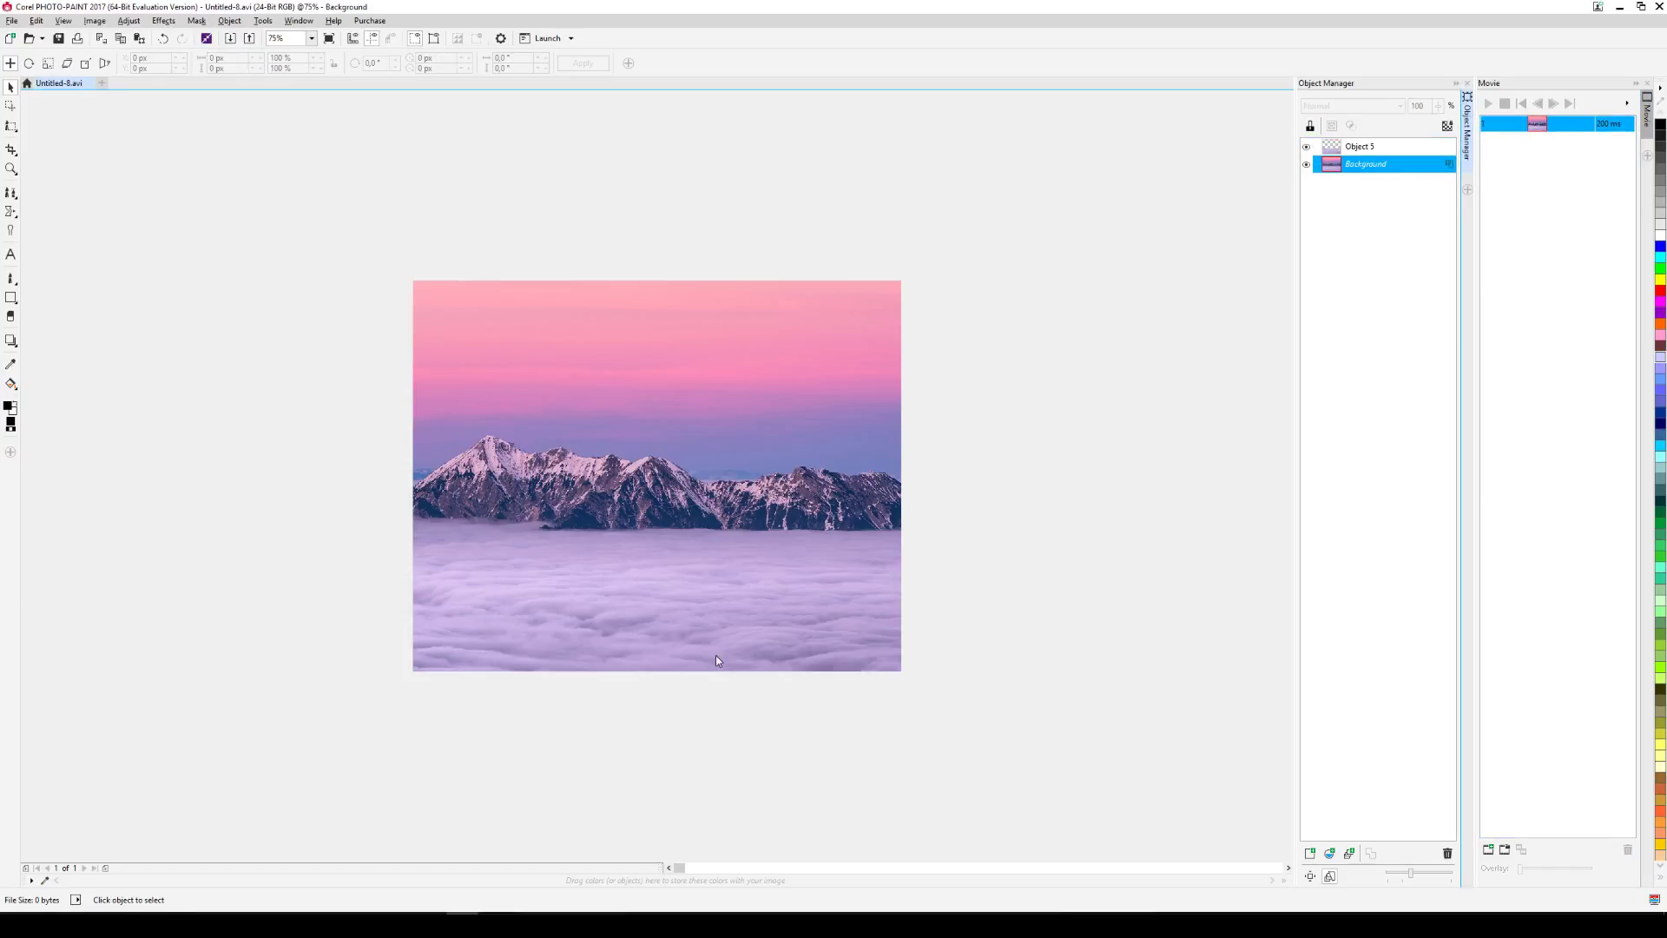
click(26, 868)
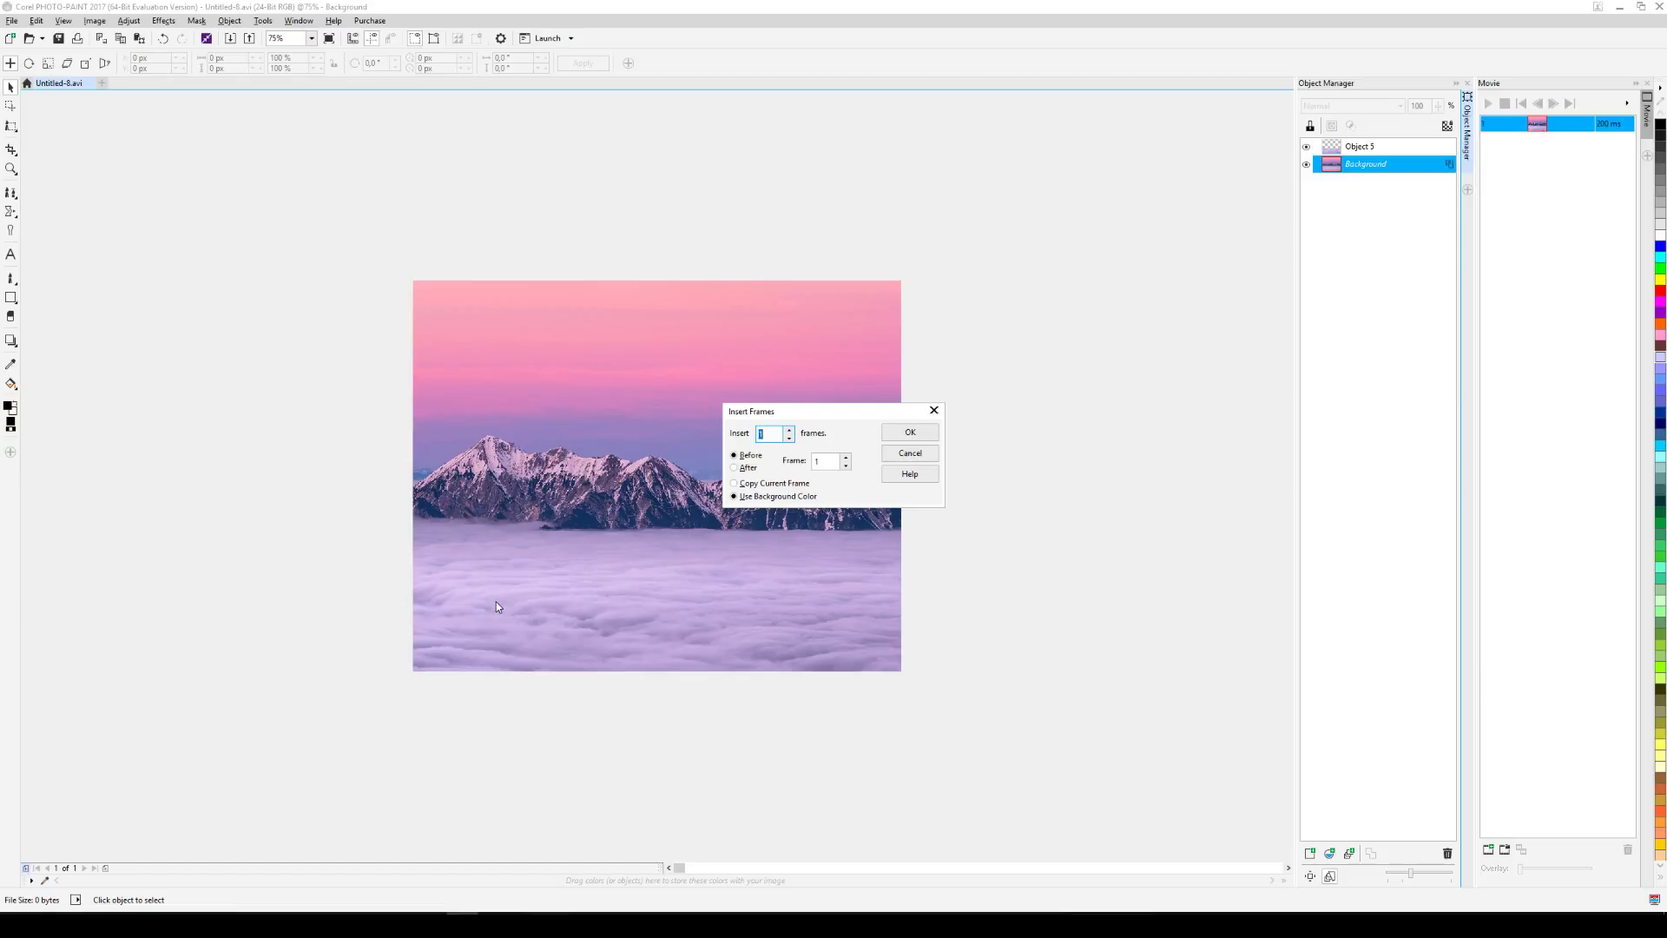
click(736, 484)
click(774, 435)
click(735, 469)
click(911, 433)
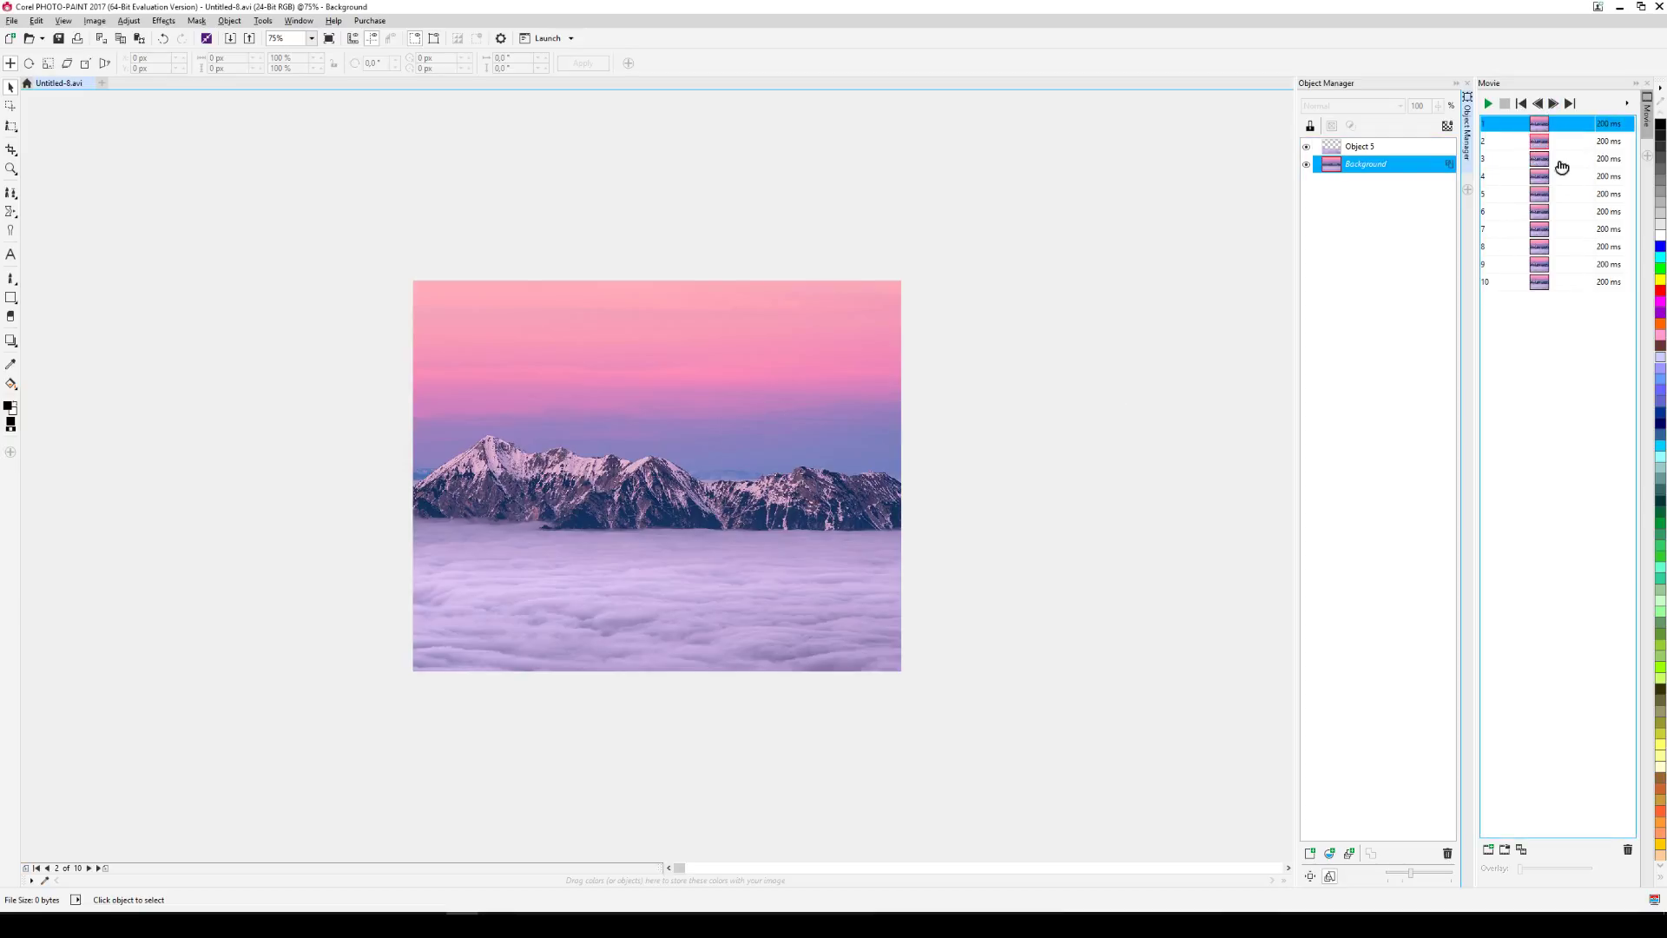
Go to frame 10 and move the combined cloud strip Object 5 to an X position of 0 px.
click(88, 867)
click(89, 867)
click(89, 867)
click(88, 868)
click(89, 868)
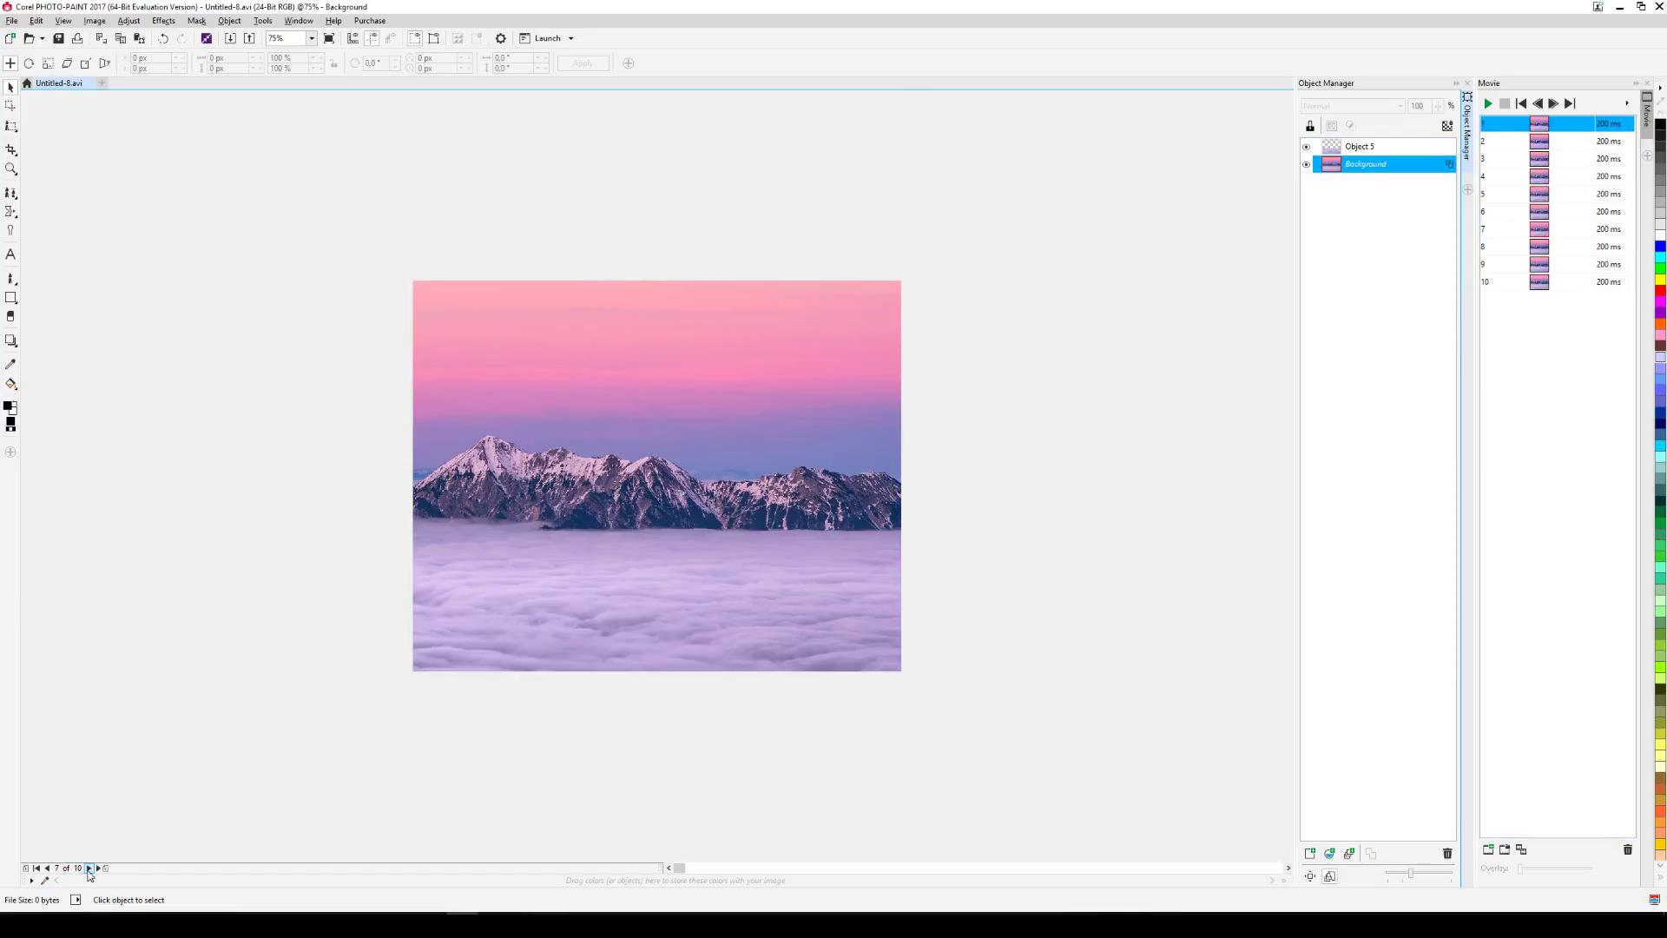
click(89, 868)
click(88, 867)
click(89, 868)
click(1371, 148)
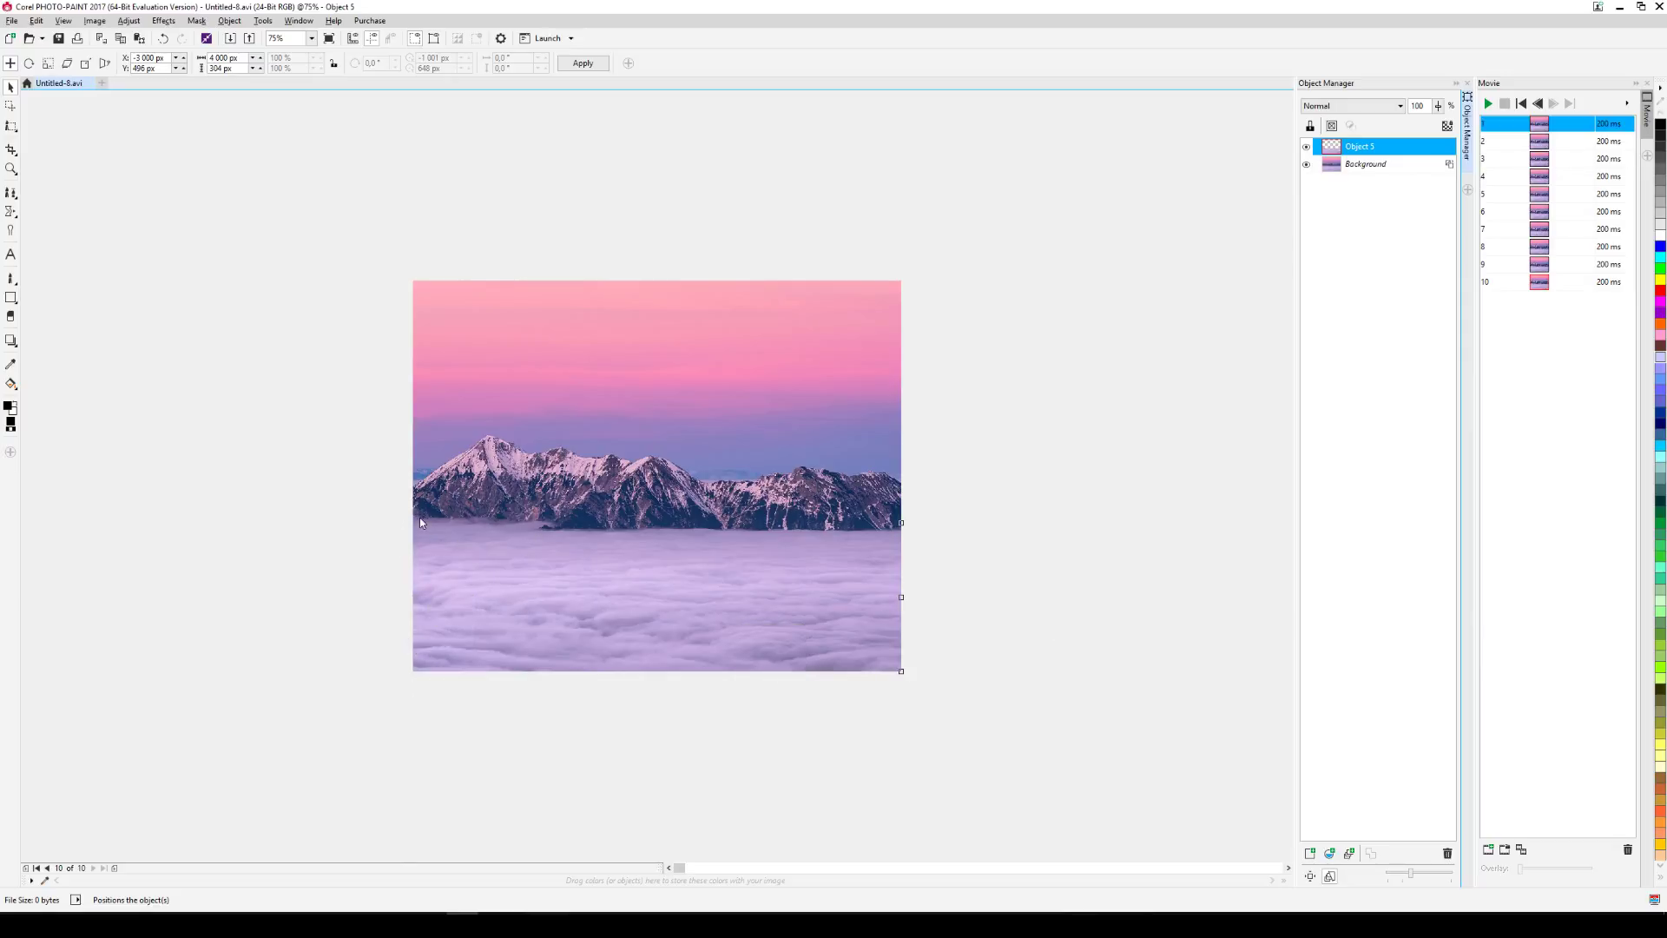
click(146, 57)
text(0)
key(Return)
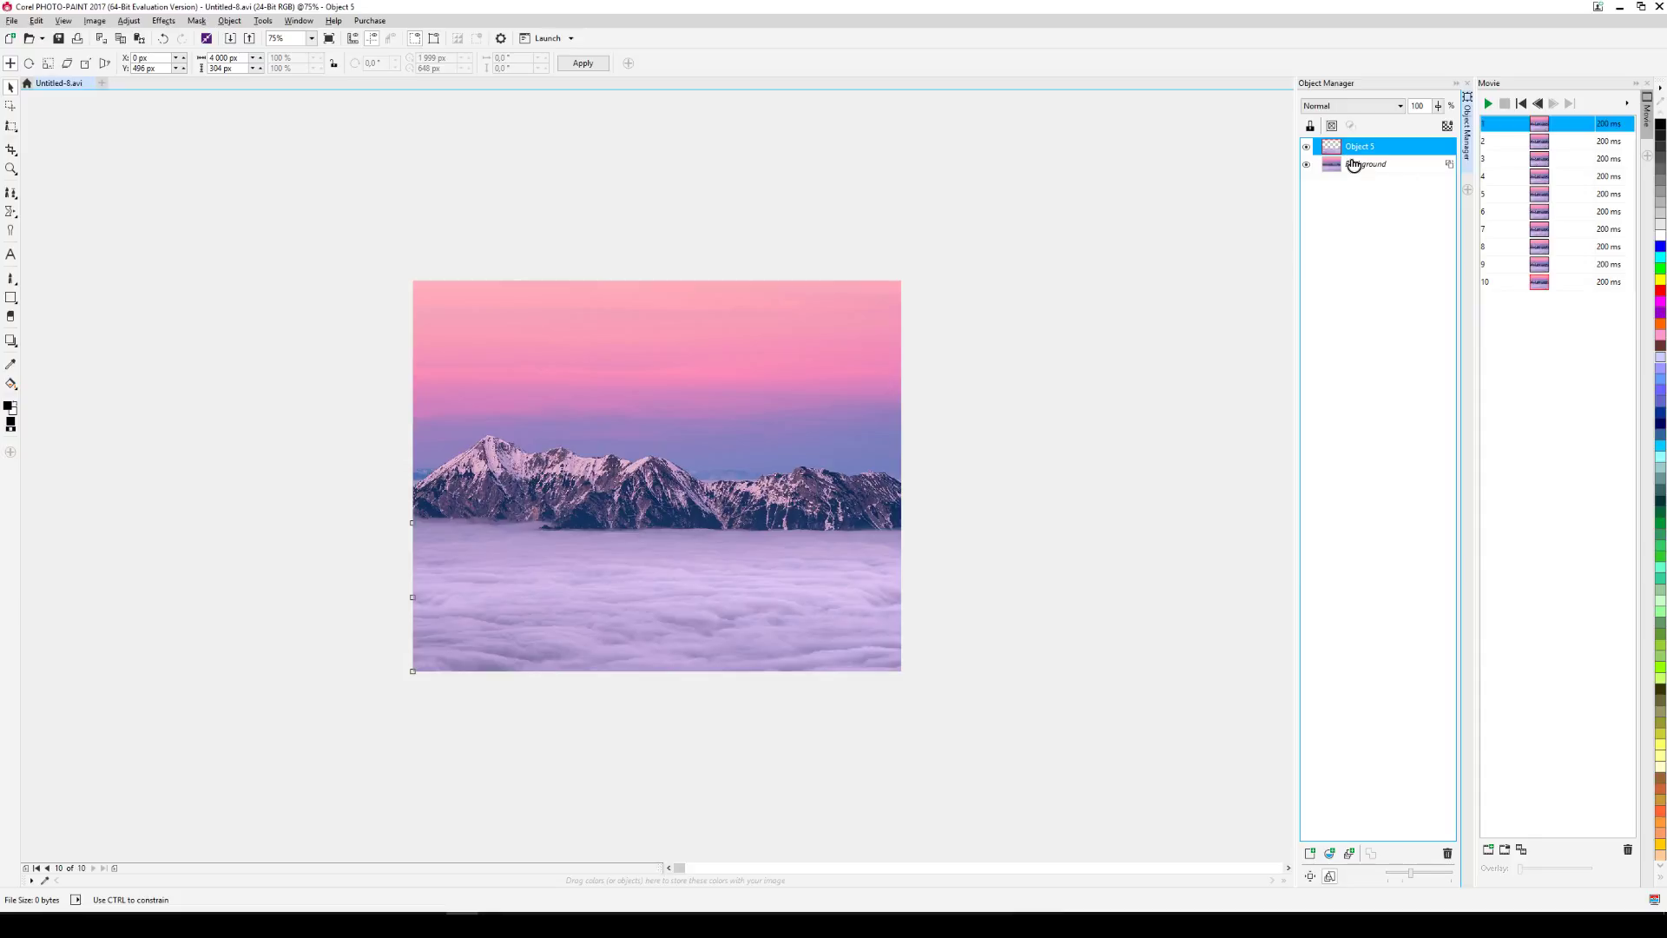
Make nine duplicates of the cloud strip Object 5 in the same position.
key(ctrl+d)
key(ctrl+d)
key(ctrl+d)
key(ctrl+d)
key(ctrl+d)
key(ctrl+d)
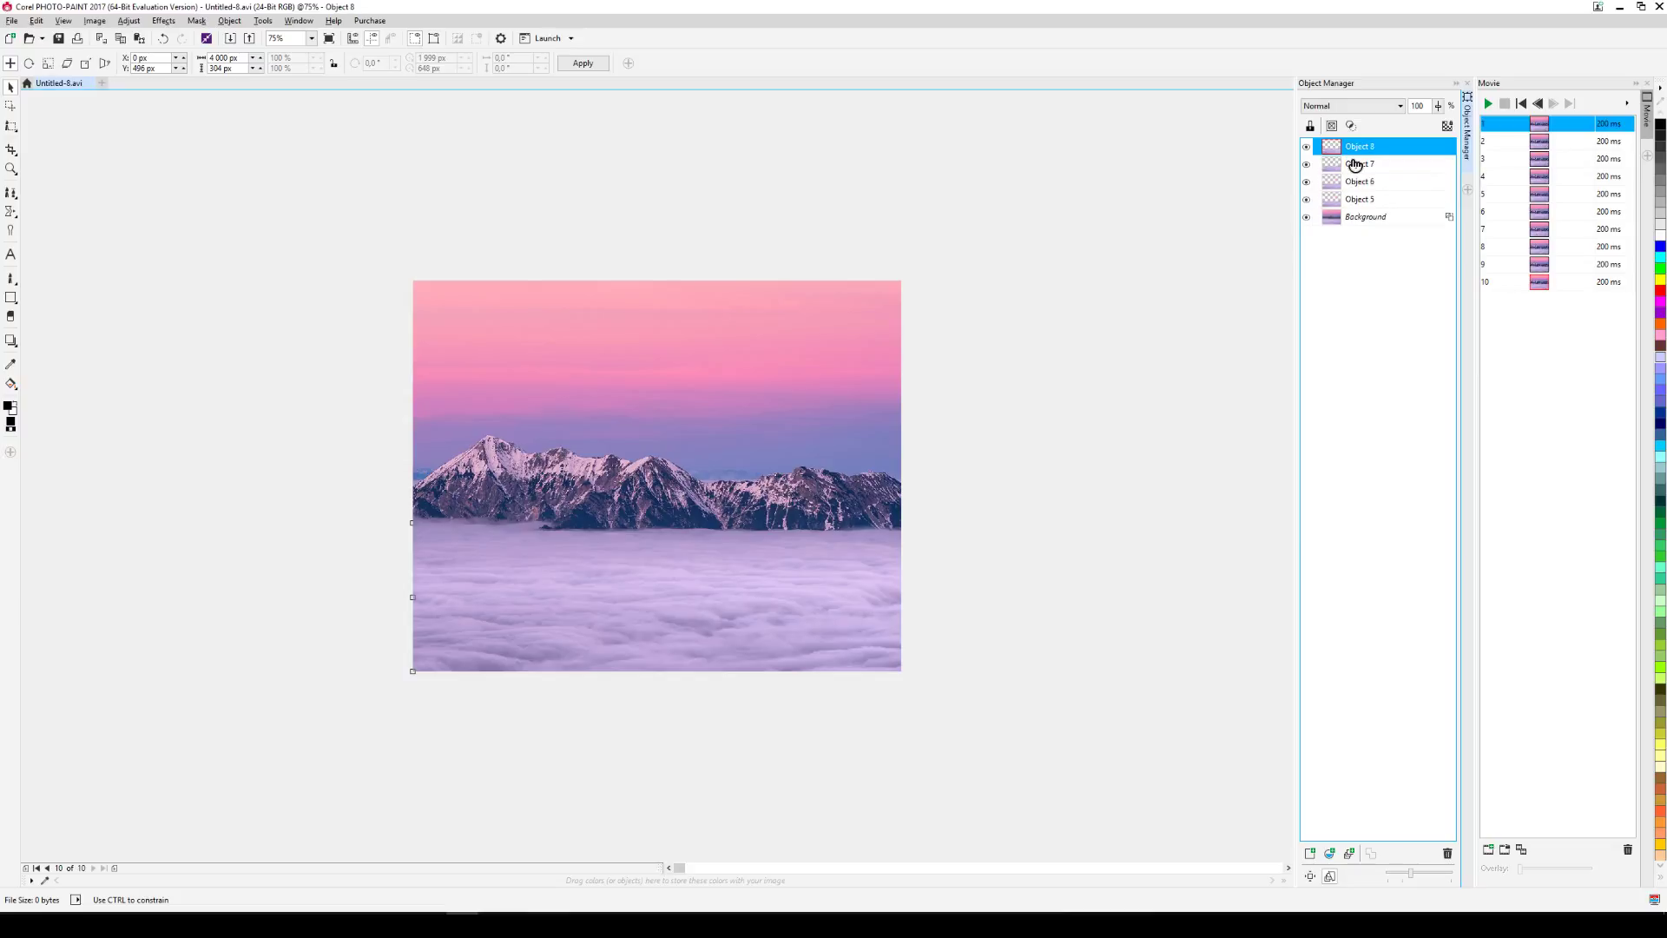
key(ctrl+d)
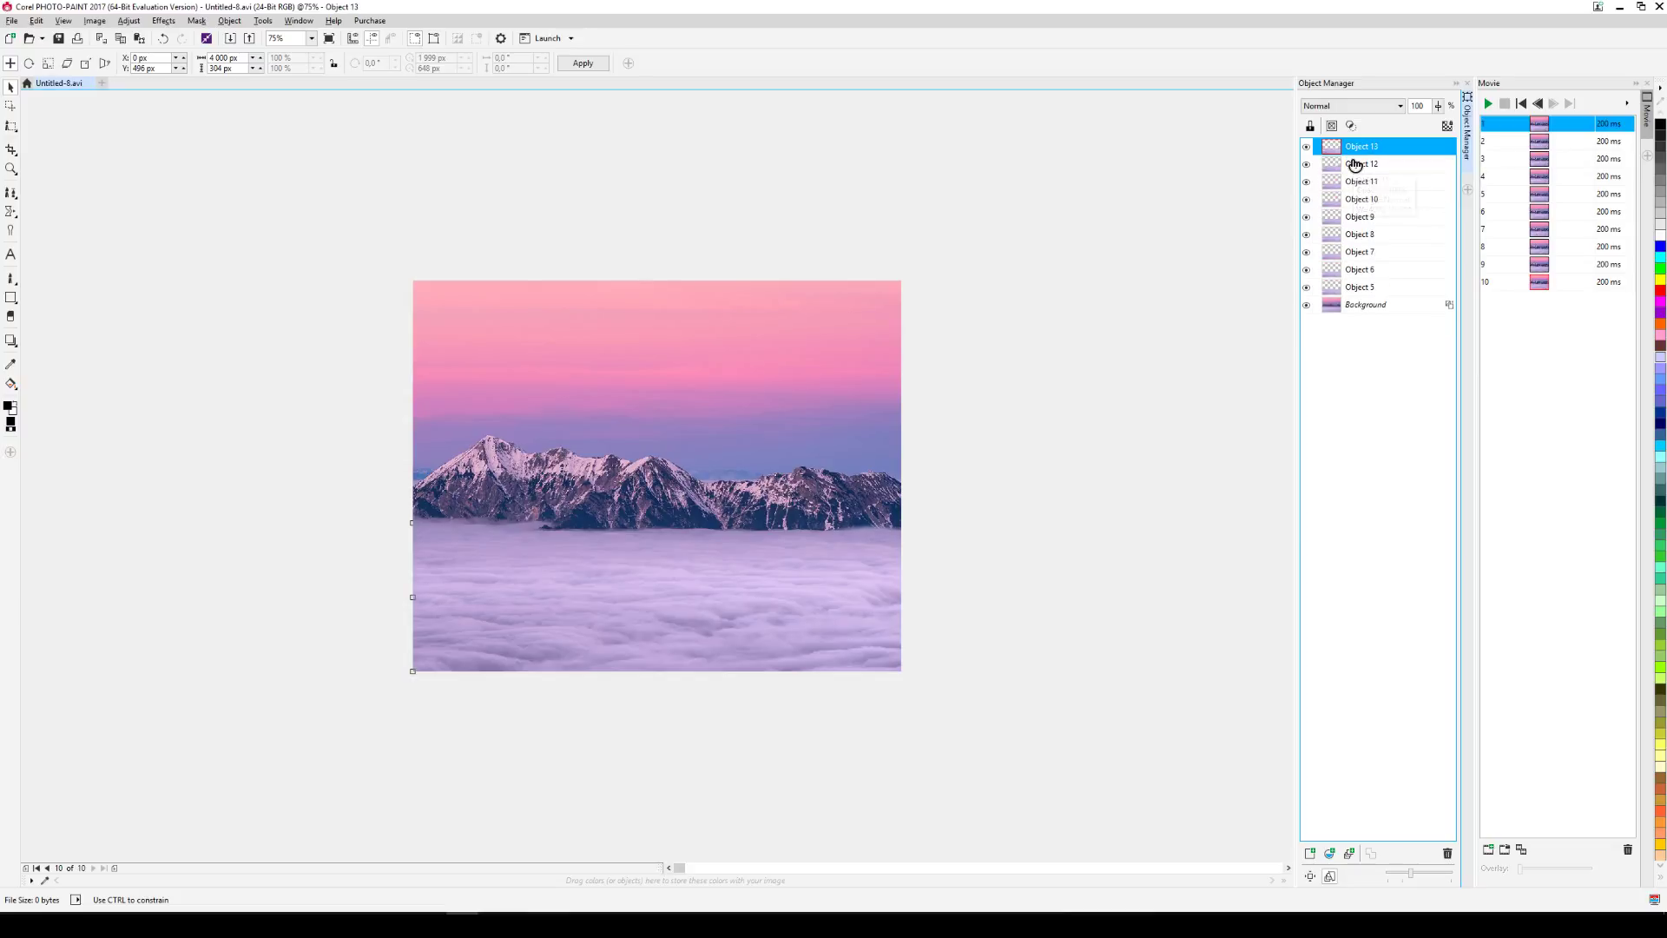
key(ctrl+d)
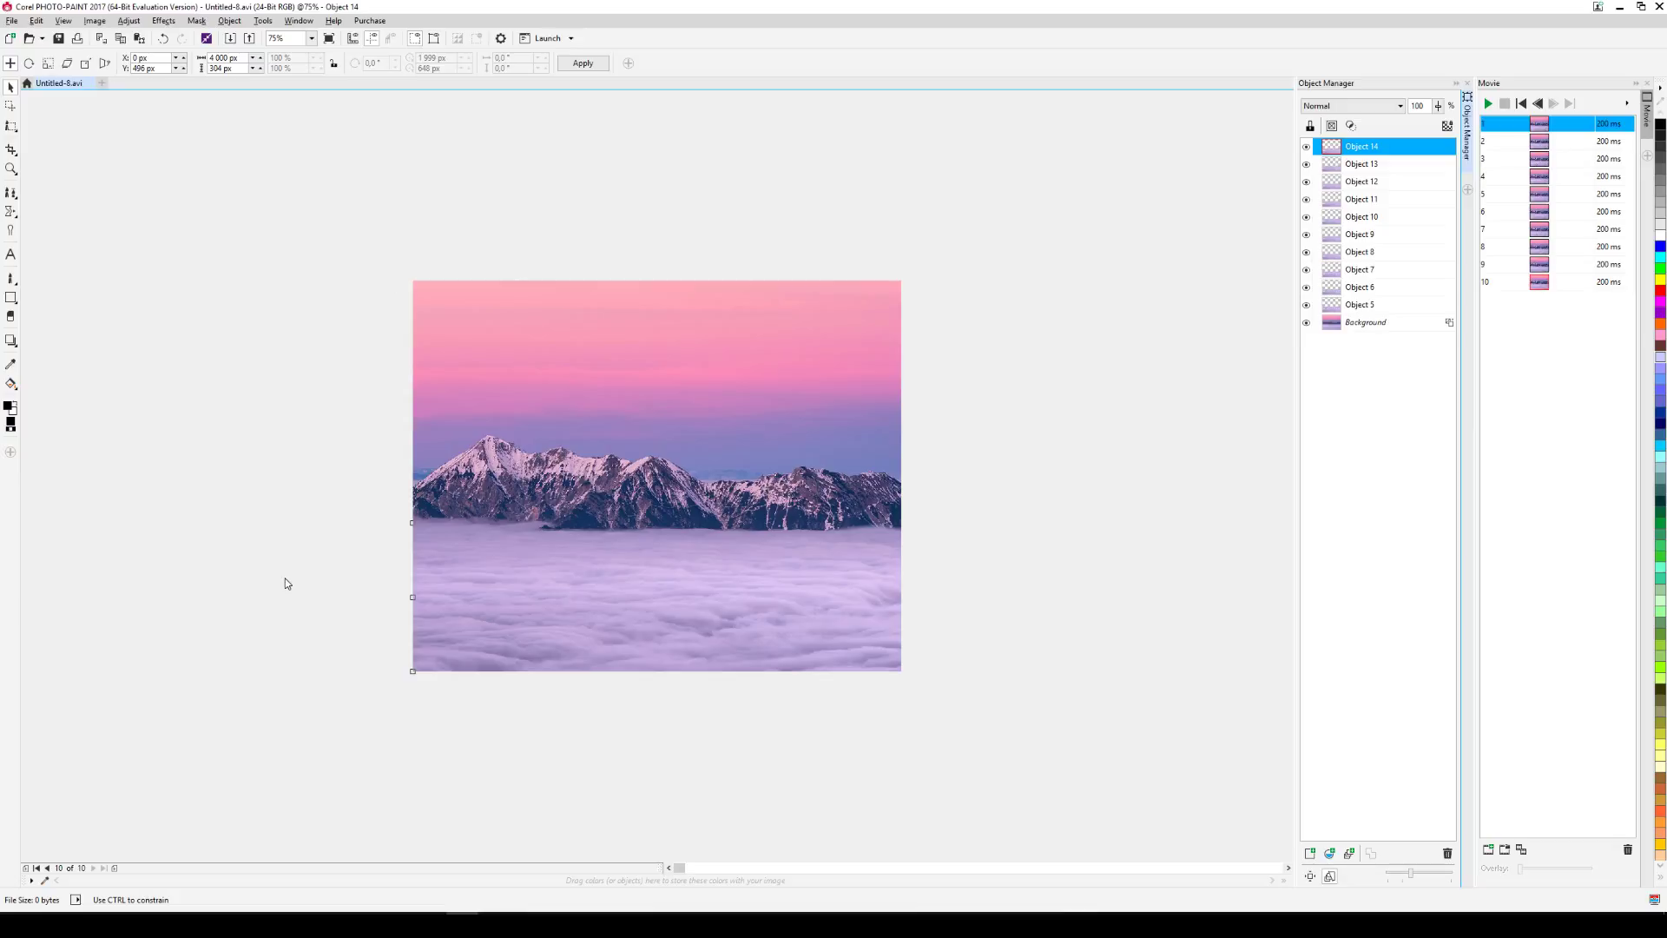
click(1366, 148)
click(1390, 154)
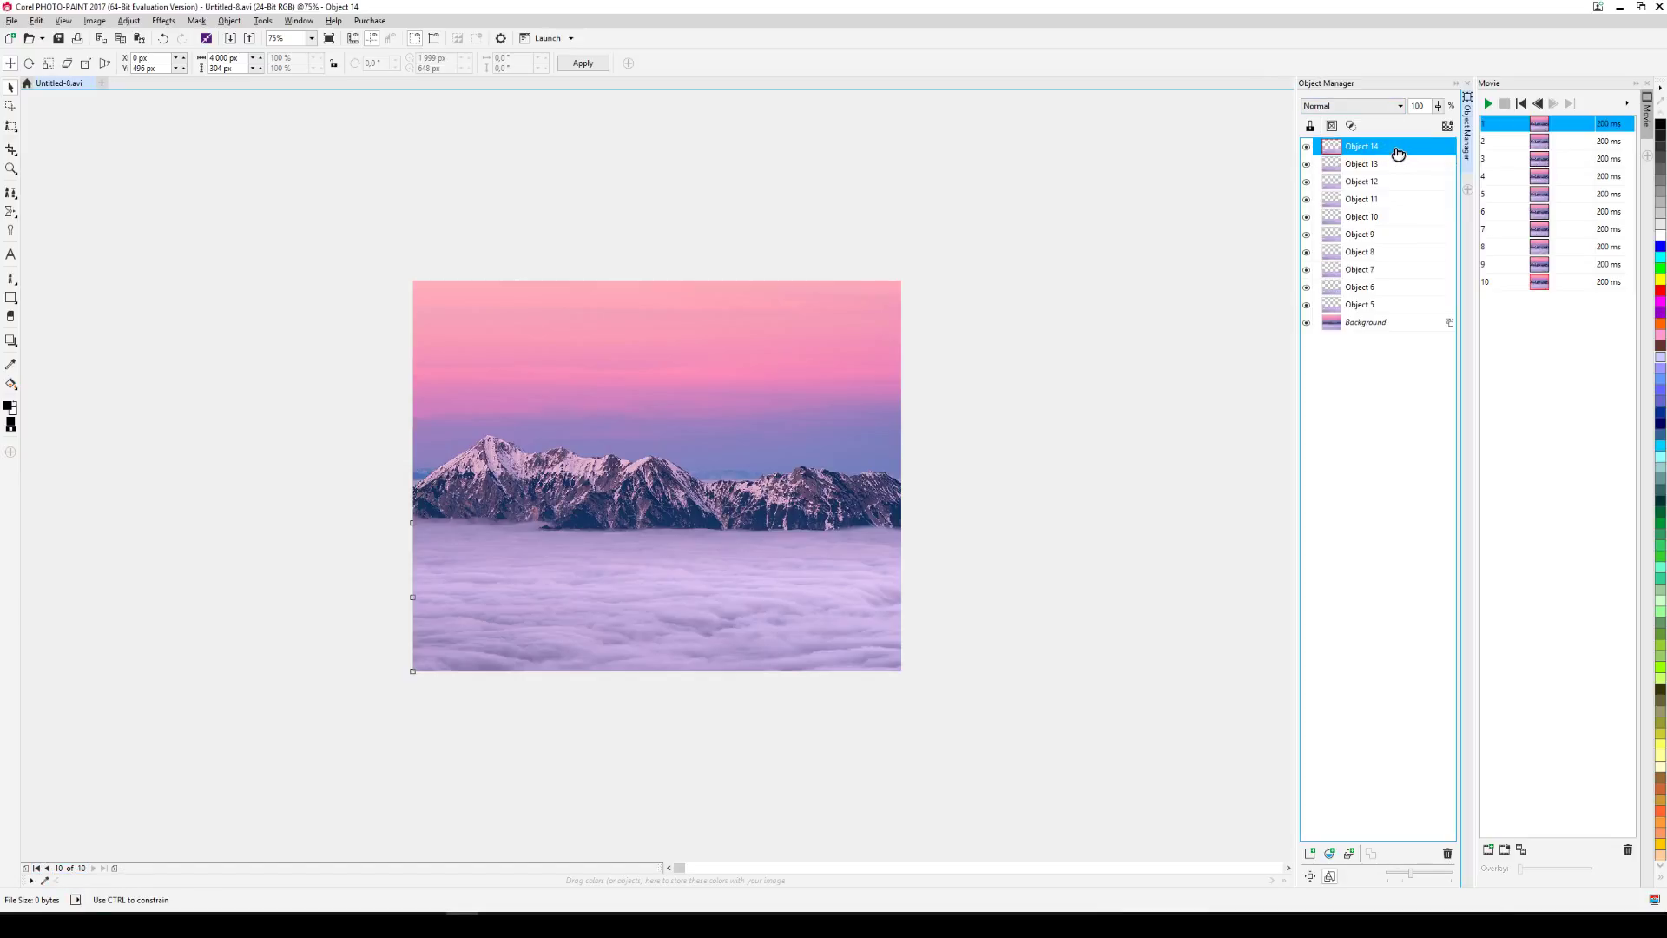
click(1394, 154)
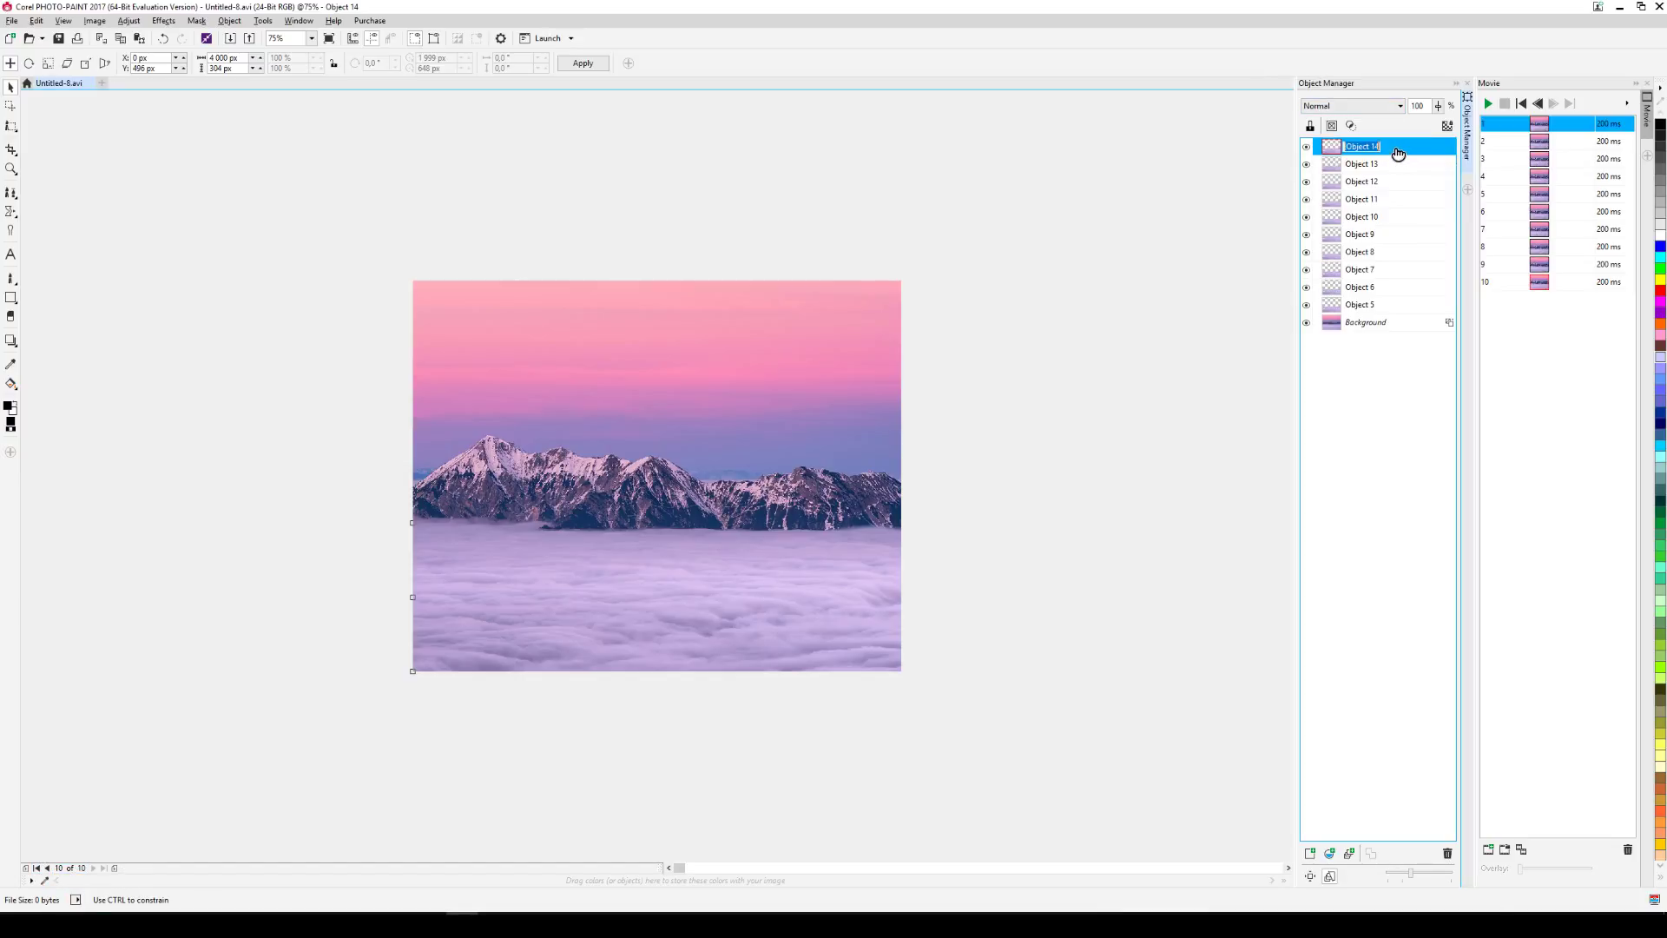
click(1379, 325)
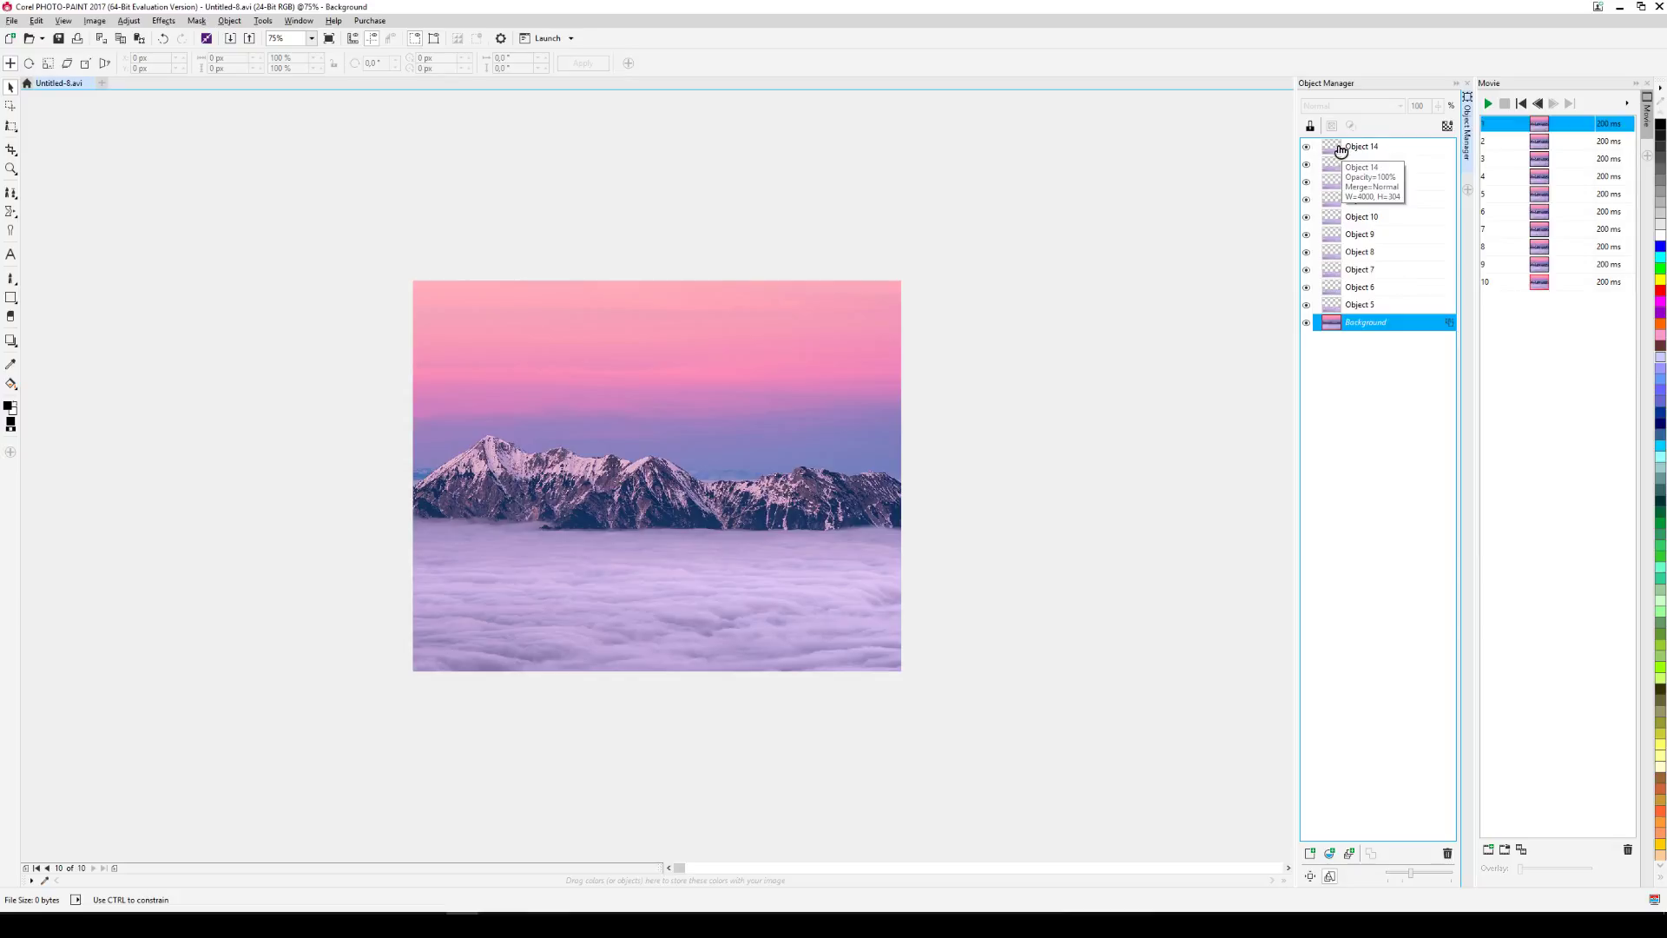
Combine the topmost cloud strip, Object 14, with the background on frame 10.
click(1342, 150)
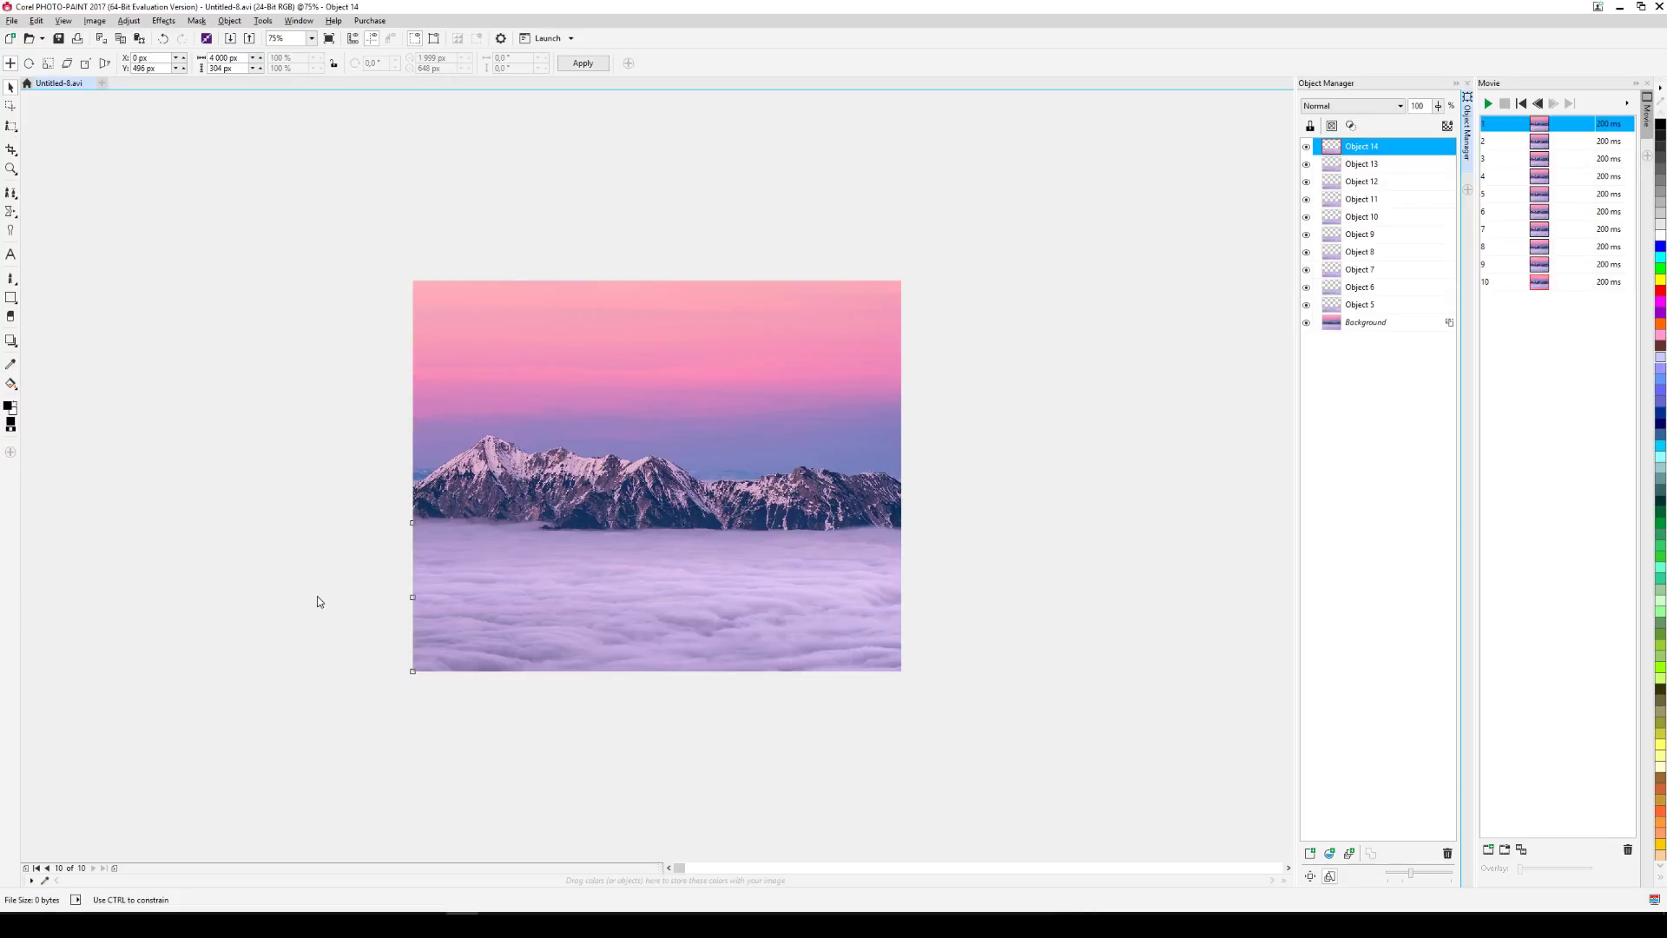
click(1370, 145)
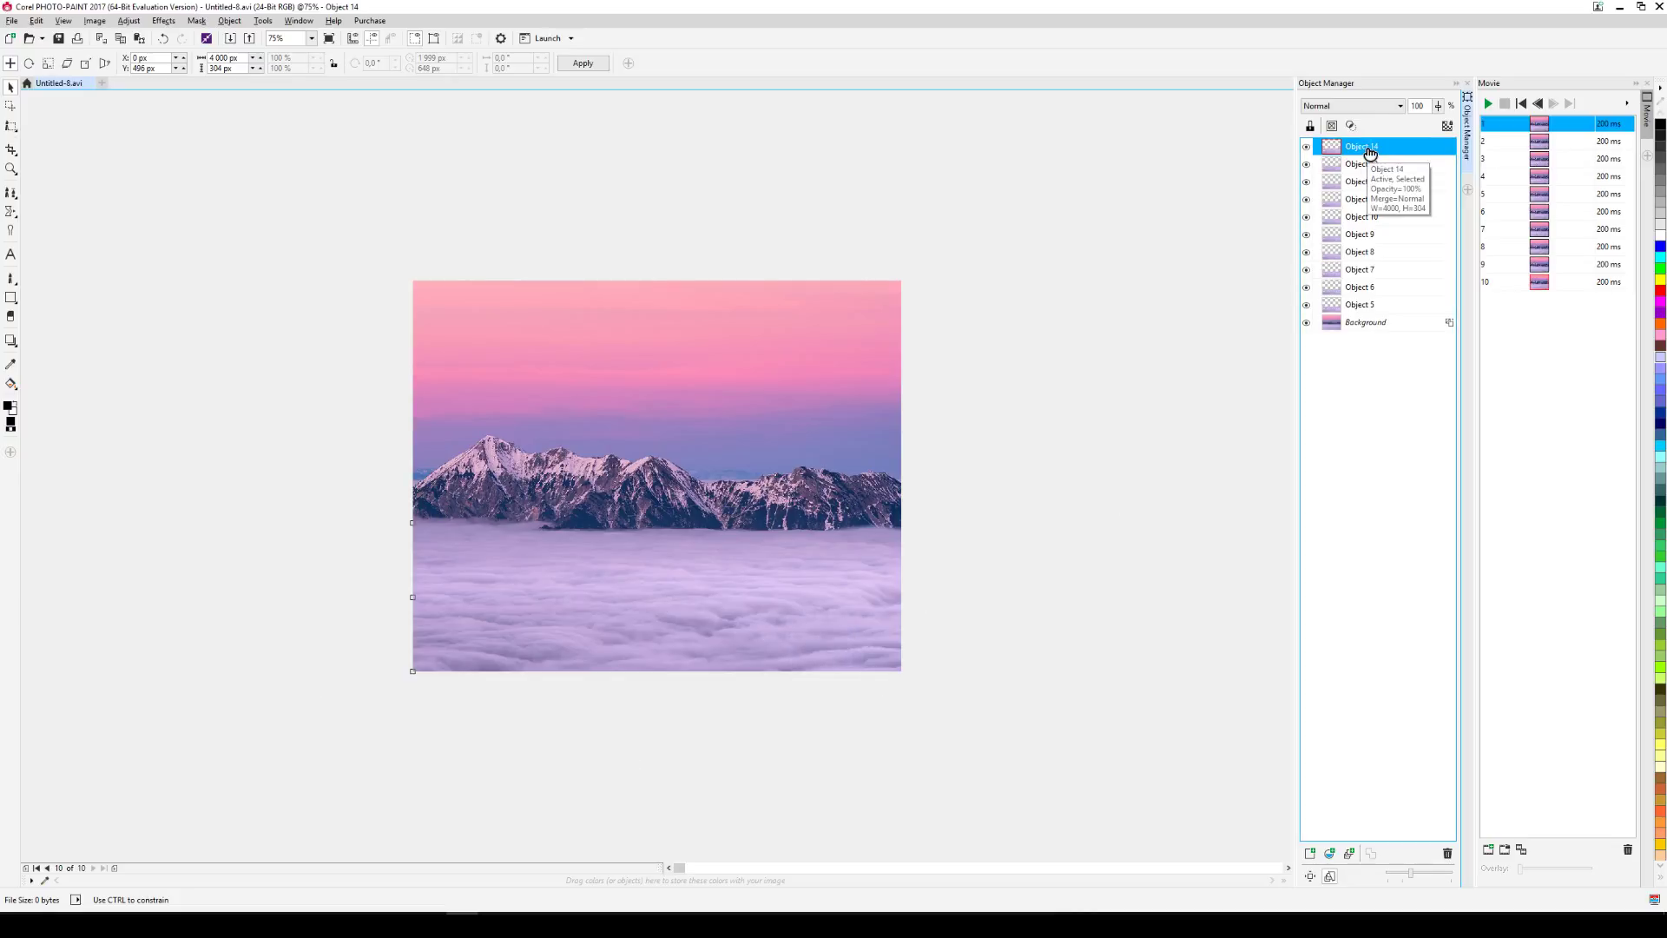
right_click(1370, 153)
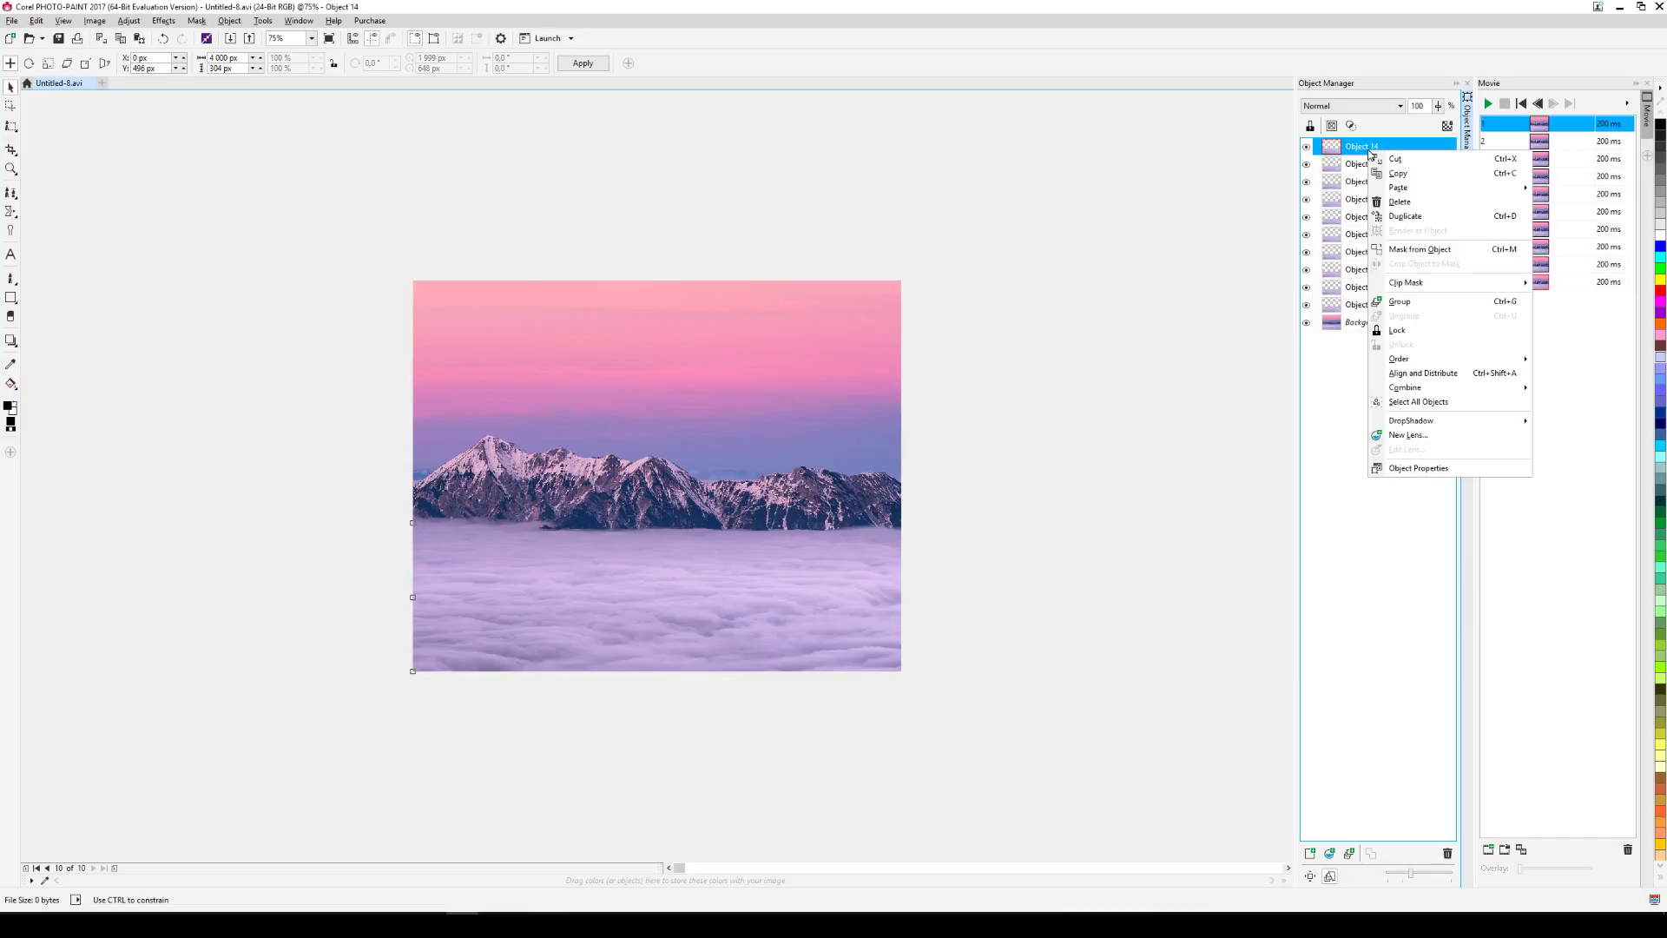
mouse_move(1449, 393)
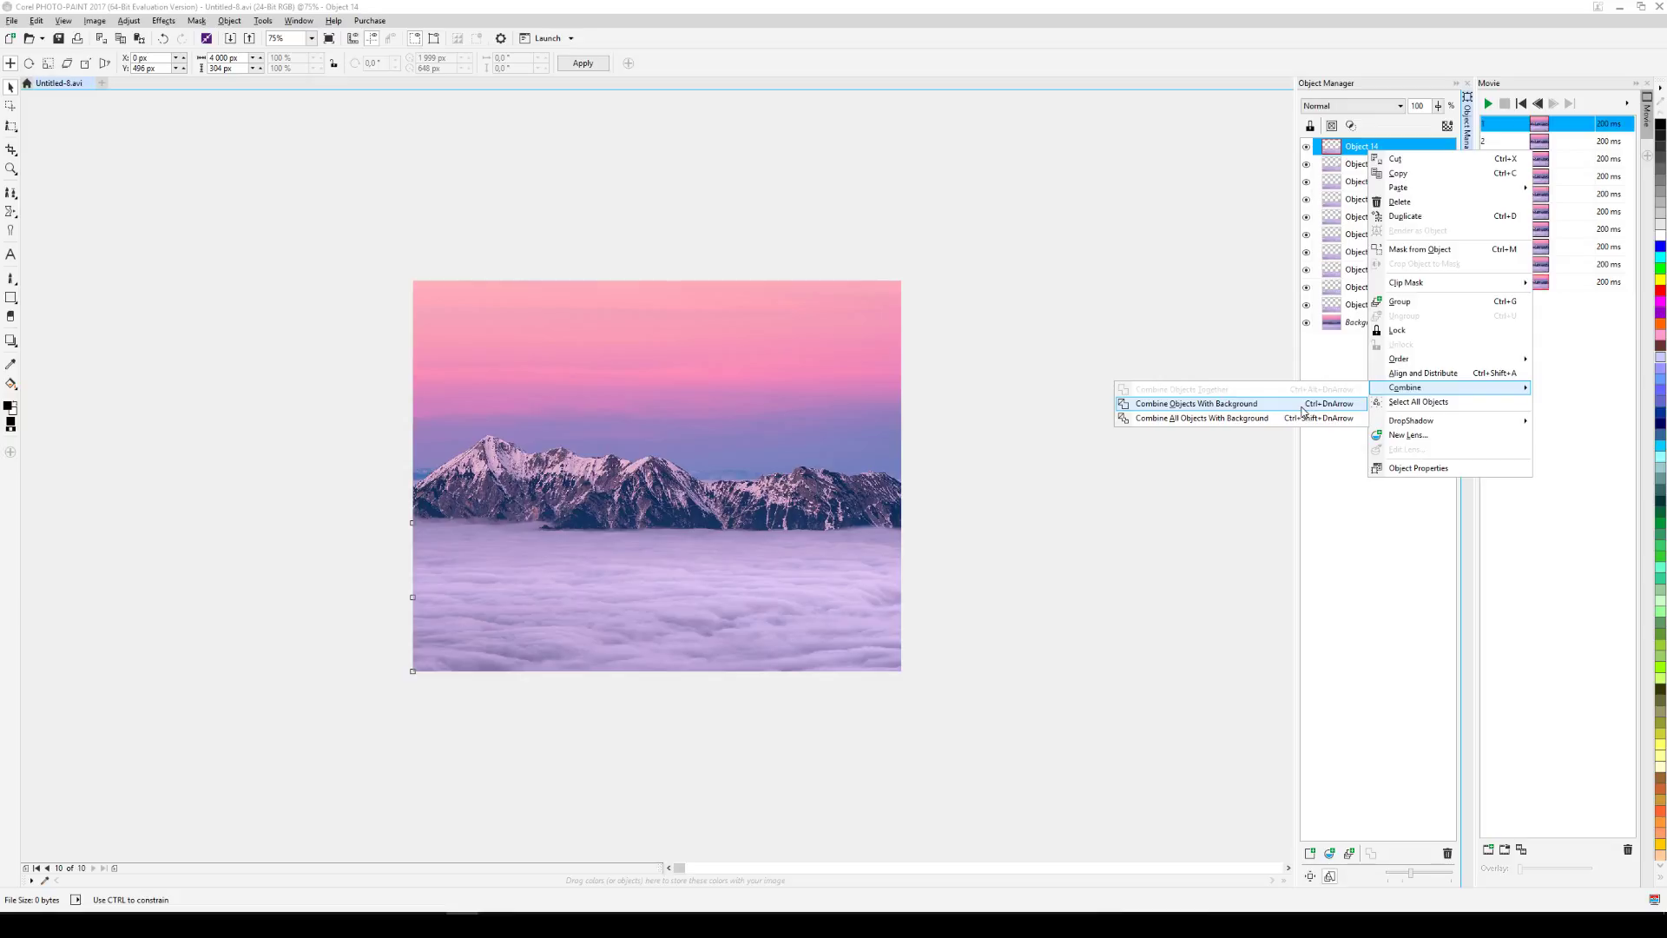
click(1287, 405)
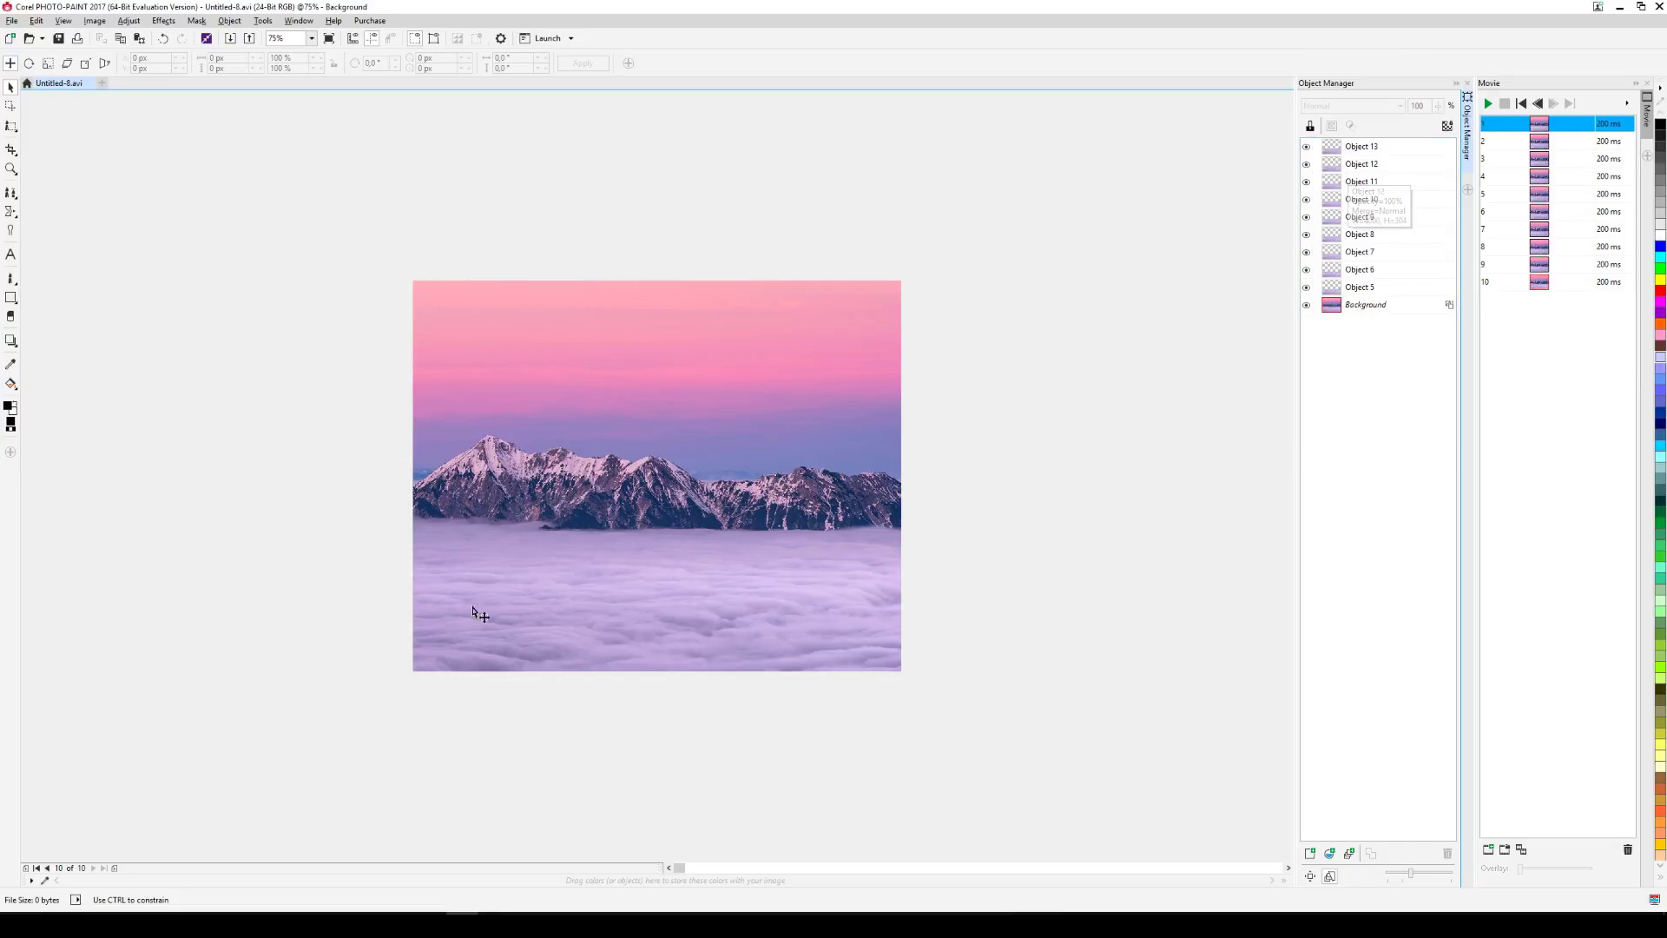
Go to frame 9 and move the cloud strip Object 13 to an X position of -300 px.
click(47, 868)
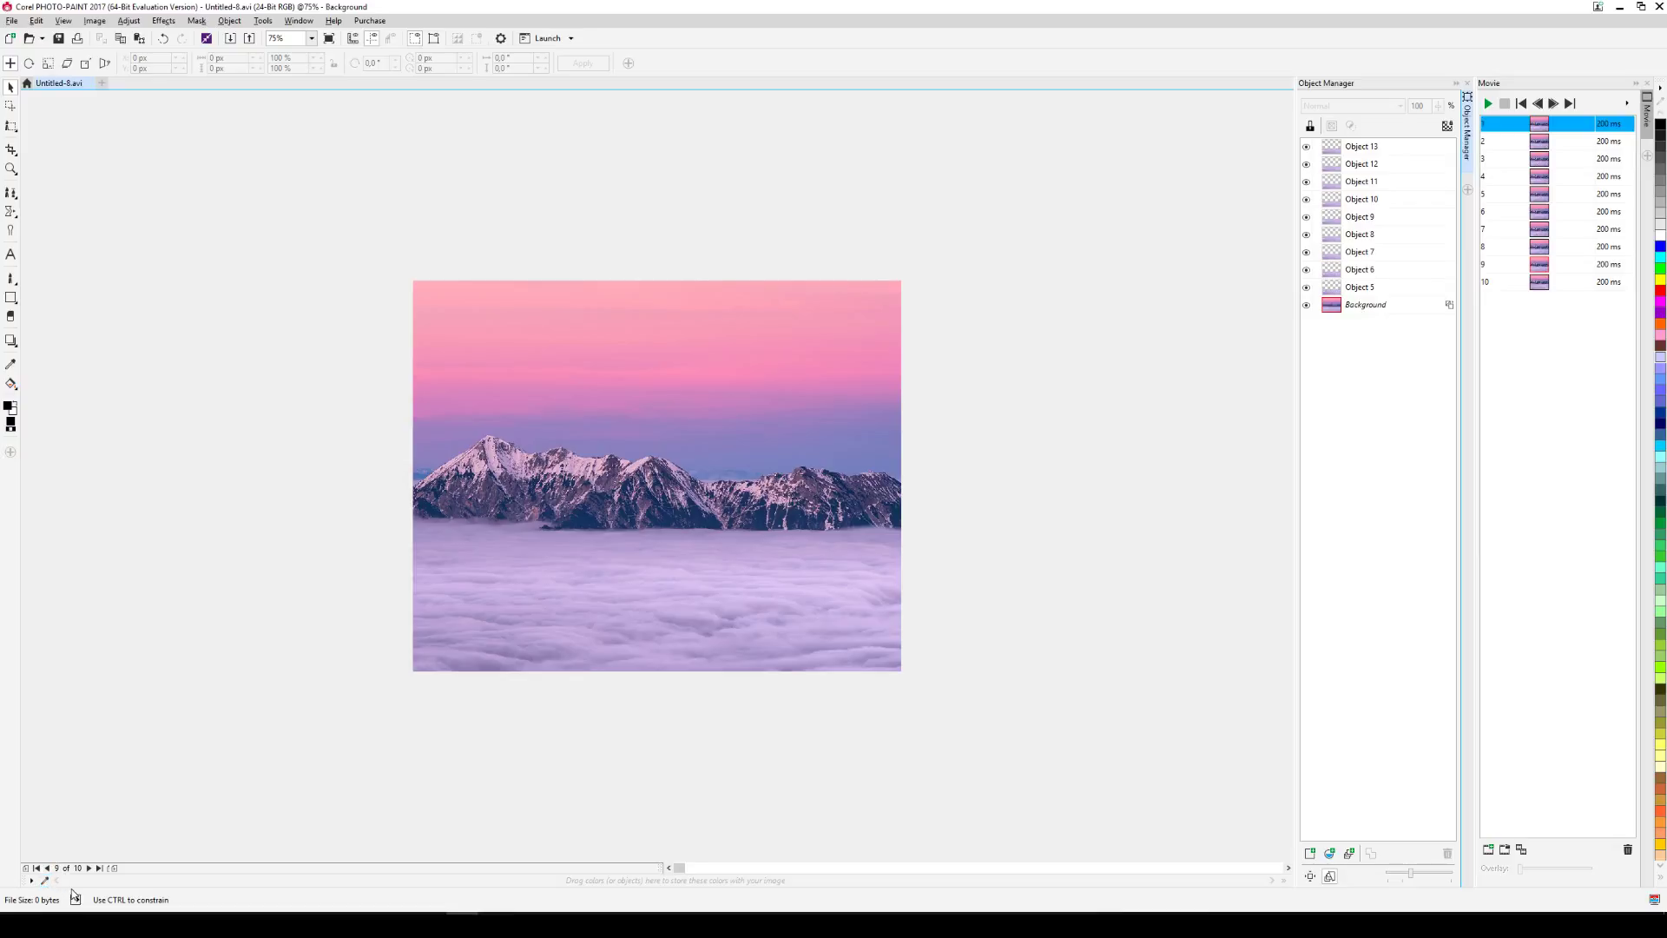
click(1361, 150)
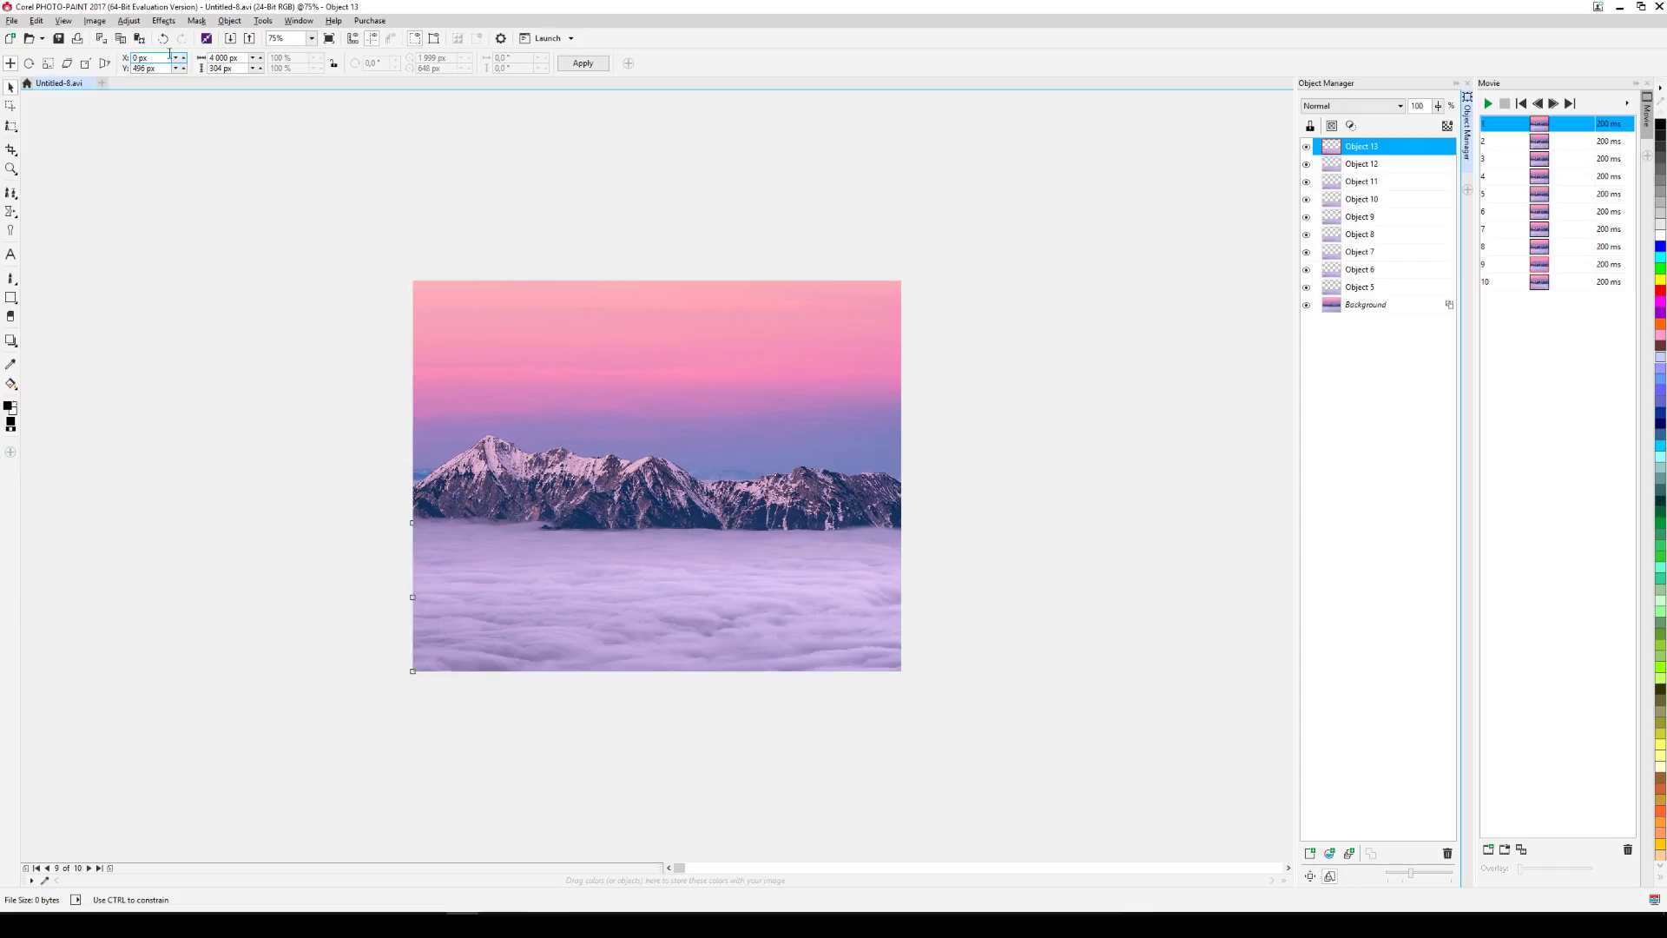
double_click(134, 57)
text(300)
click(44, 880)
key(Return)
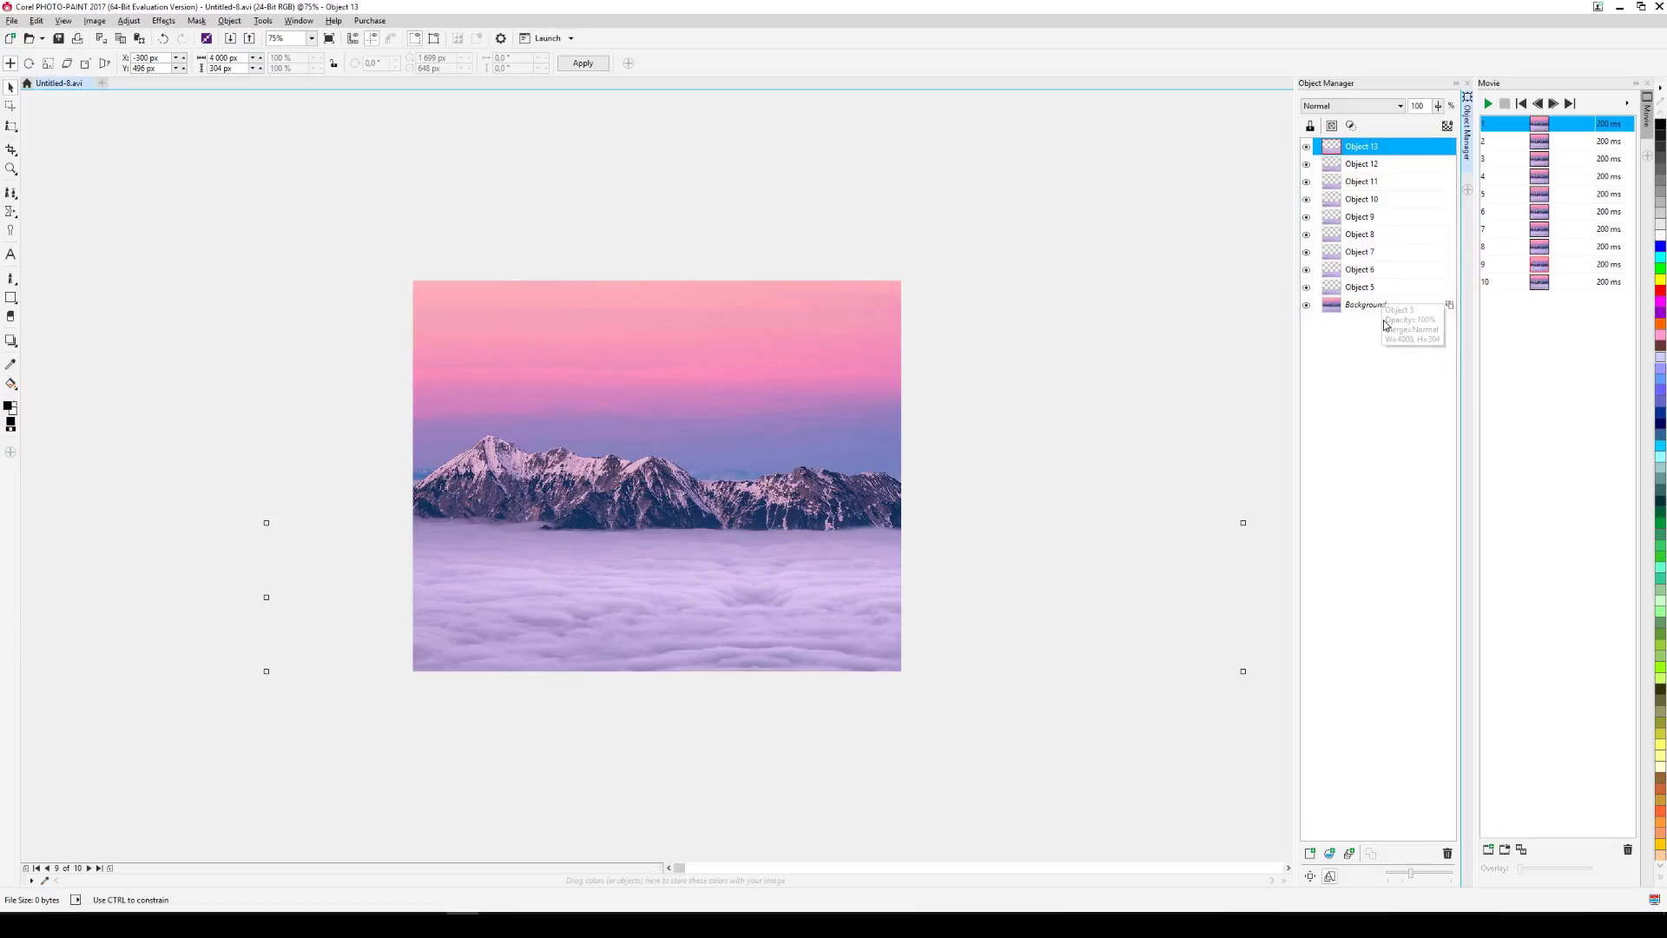
Combine the shifted cloud strip Object 13 with the background of frame 9.
right_click(1380, 149)
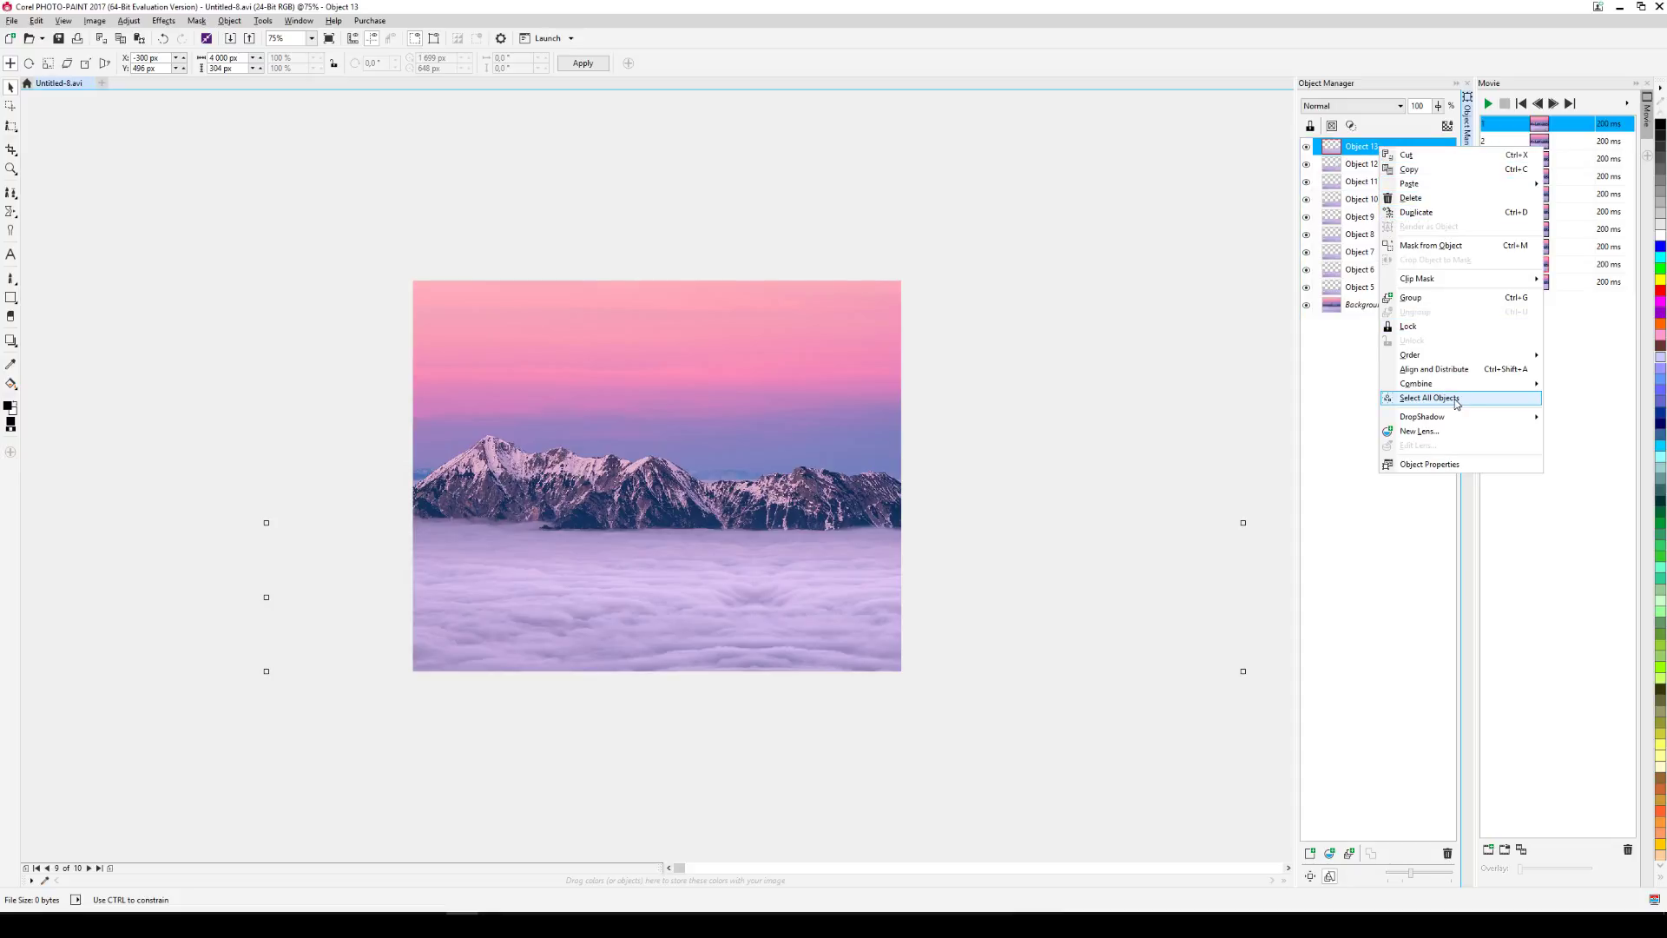
mouse_move(1442, 383)
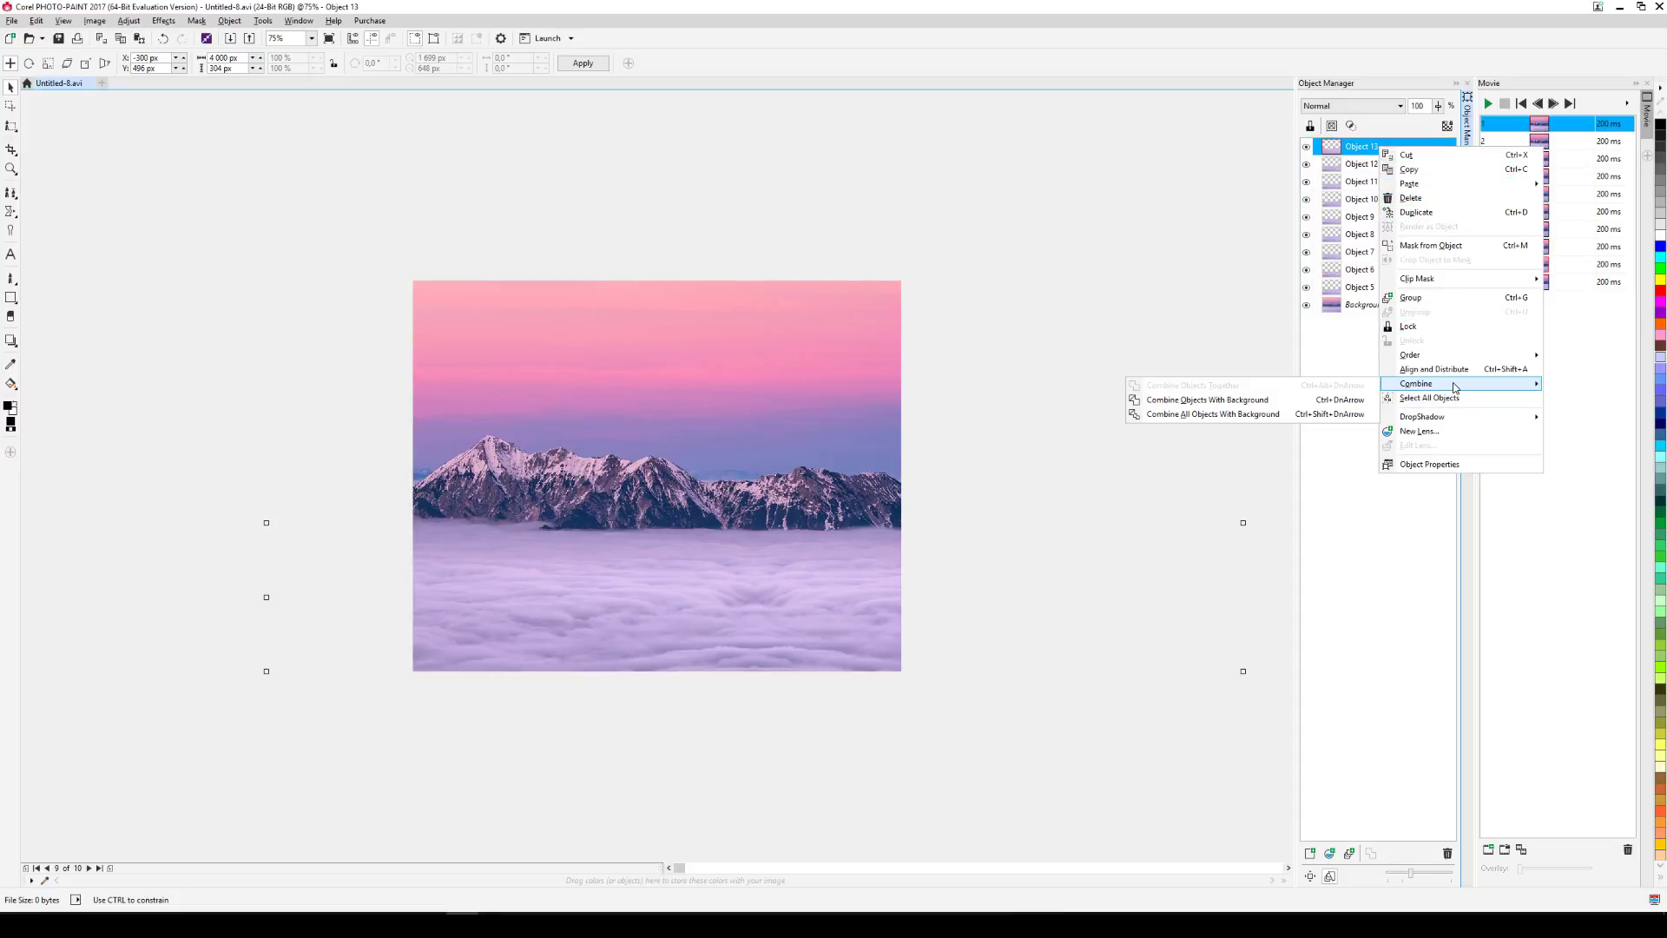
click(1259, 401)
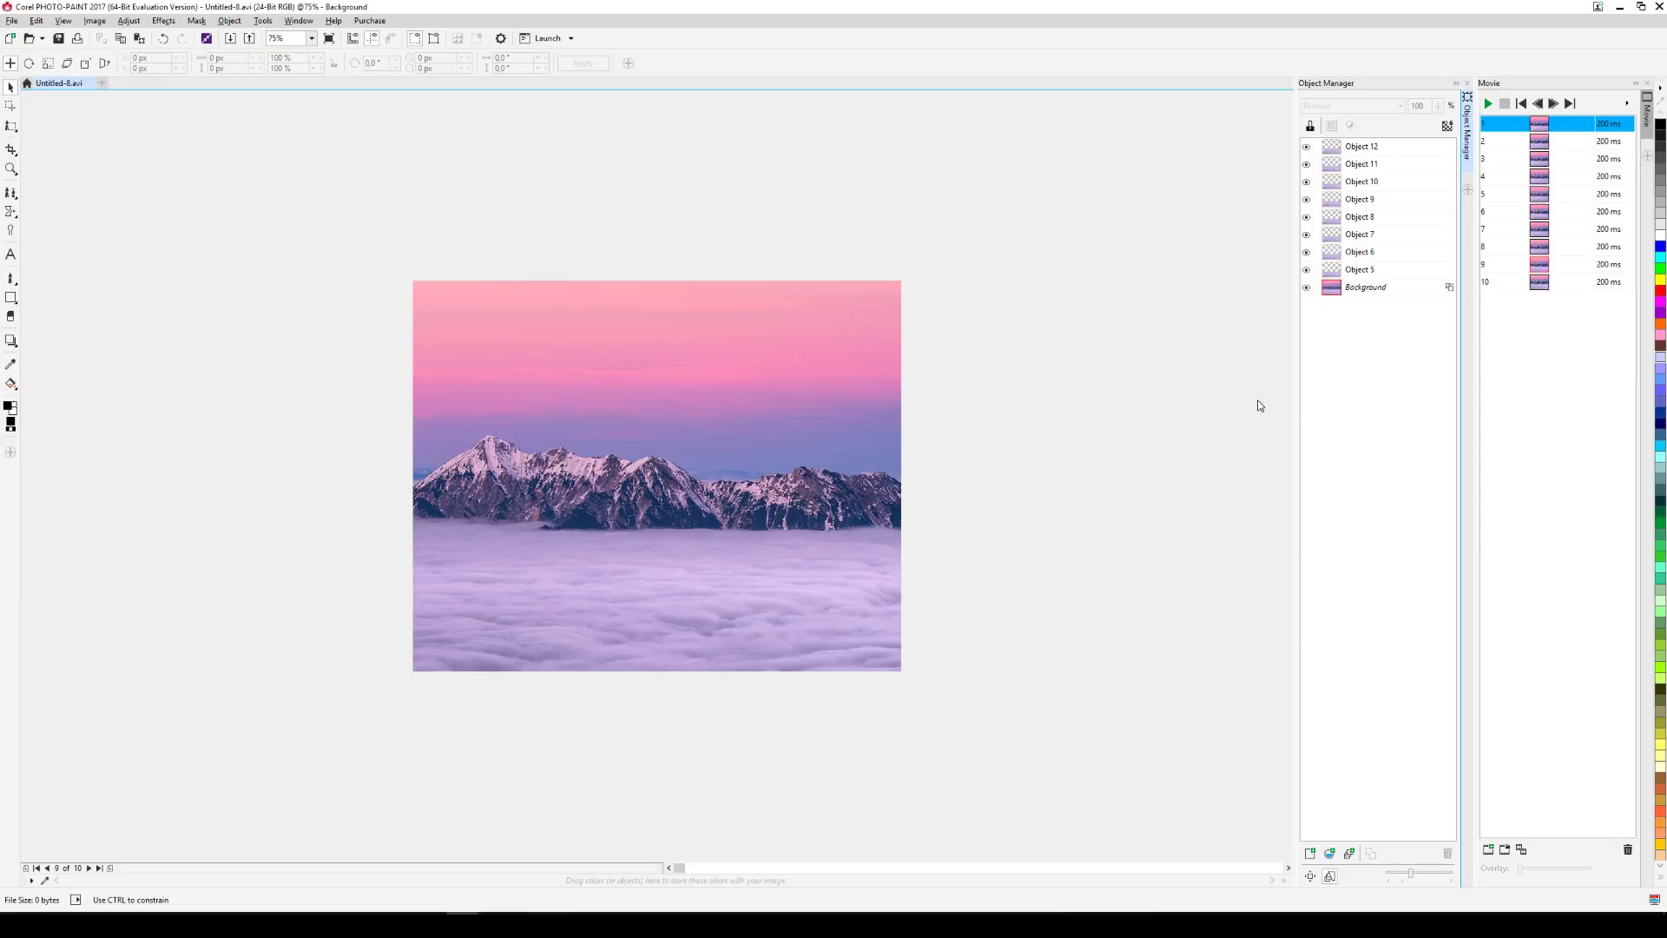
On frame 8, move the cloud strip Object 12 to an X position of -600 px and combine it with the background.
click(47, 868)
click(1362, 149)
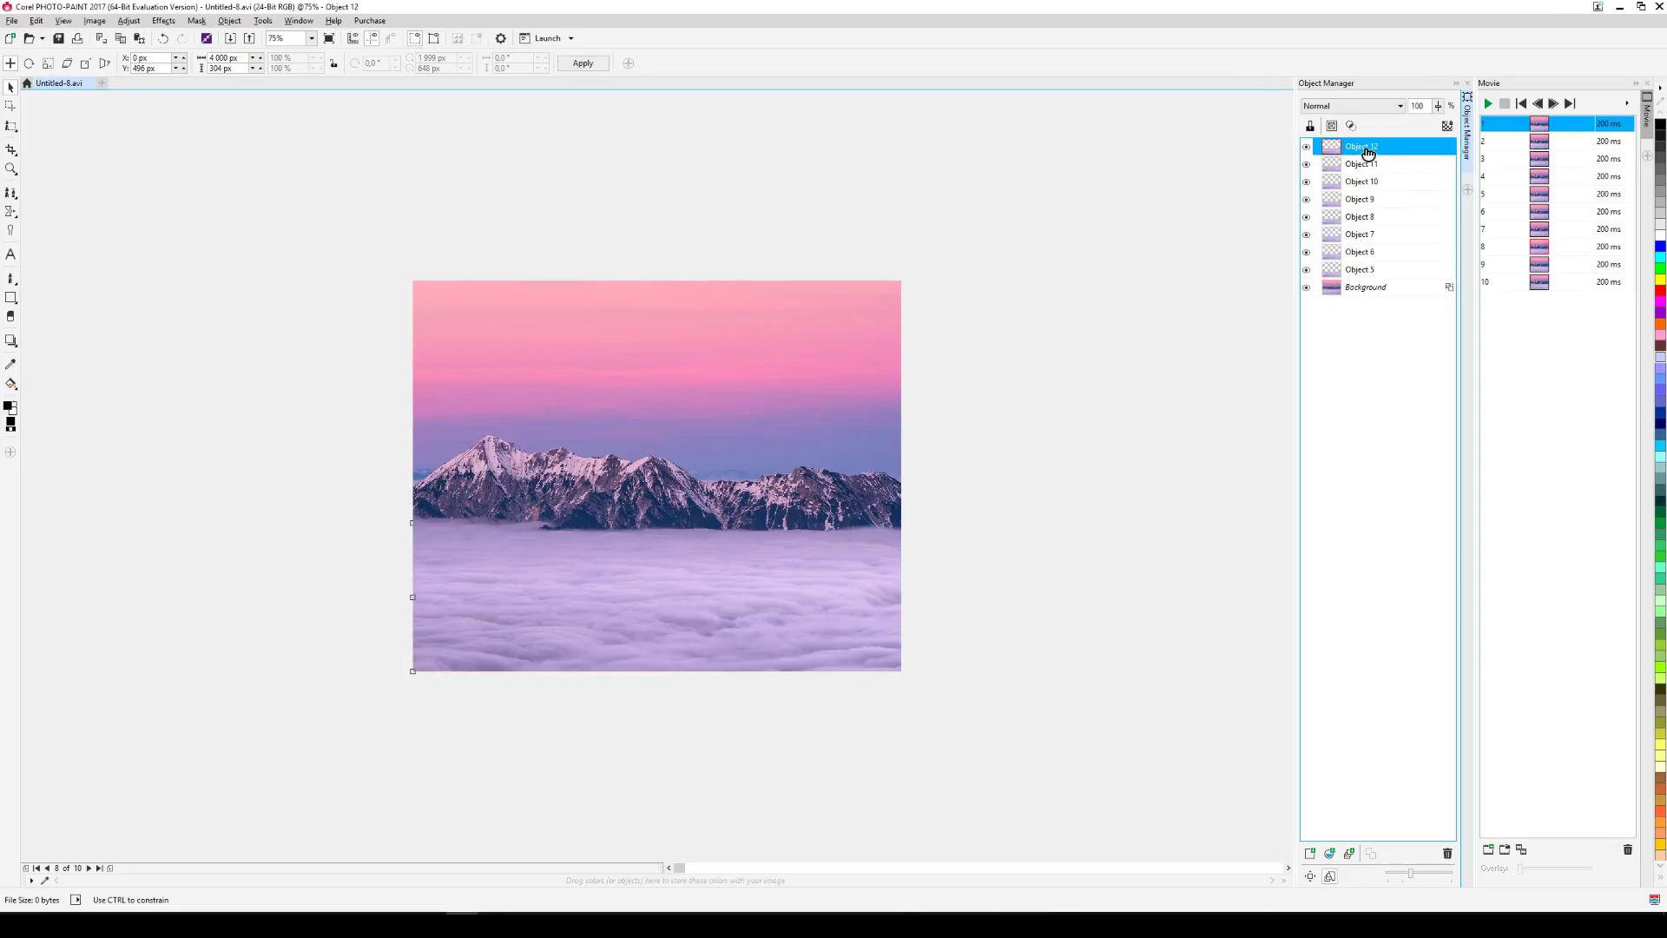
double_click(139, 58)
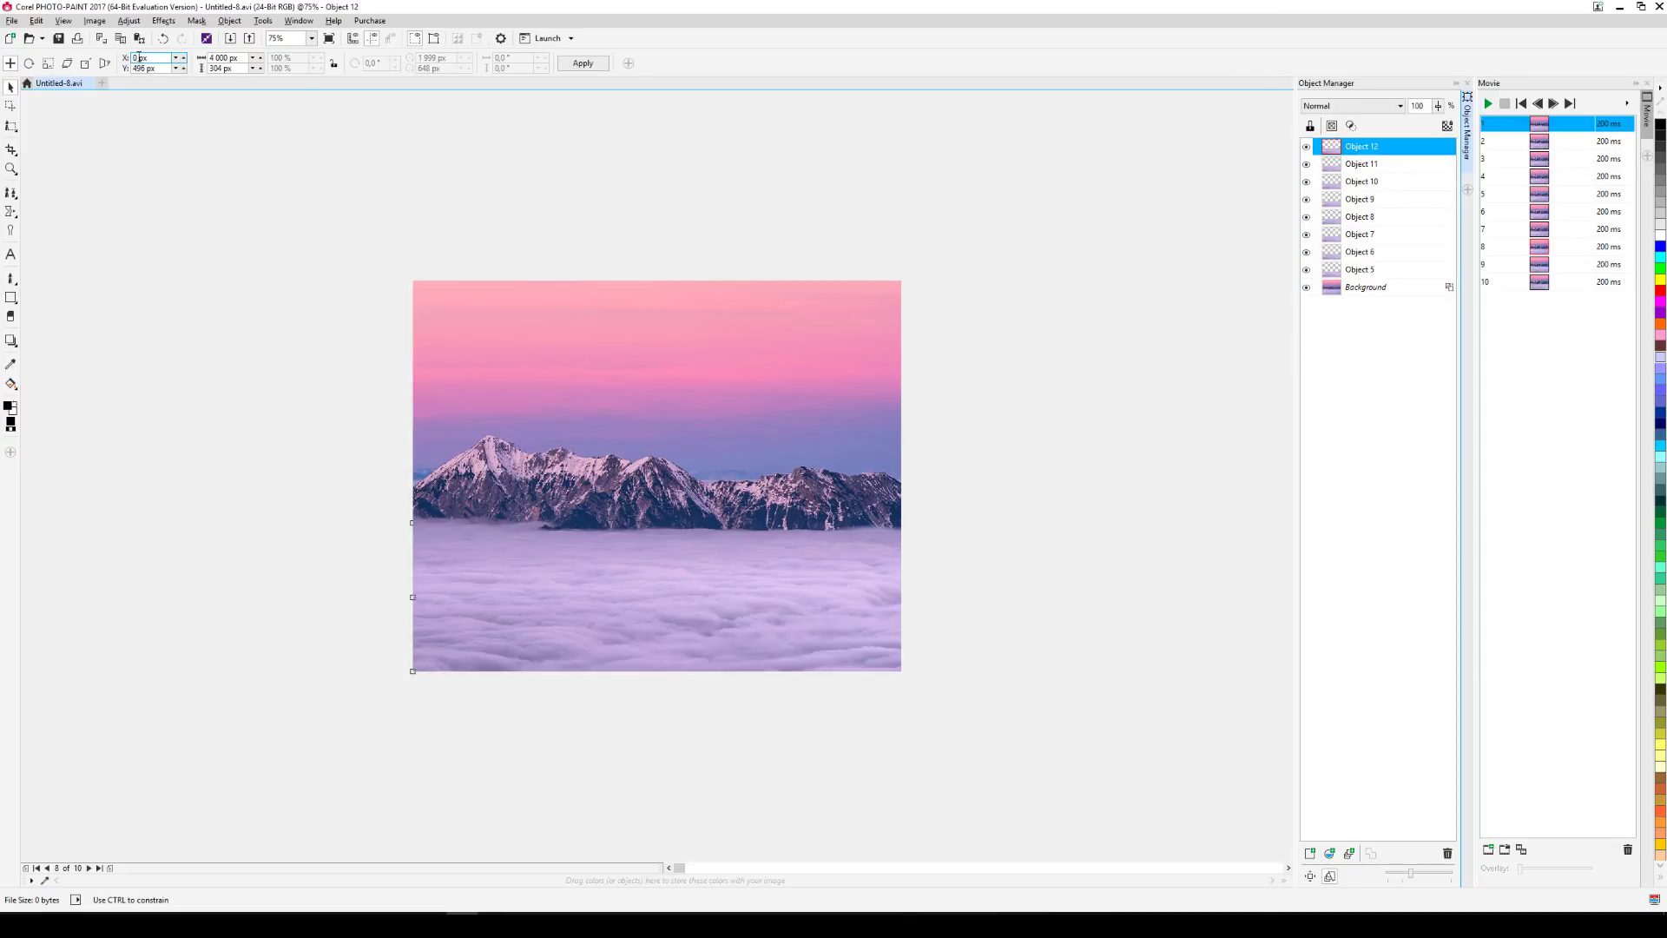
text(-300)
double_click(148, 57)
click(136, 58)
text(*2)
key(Return)
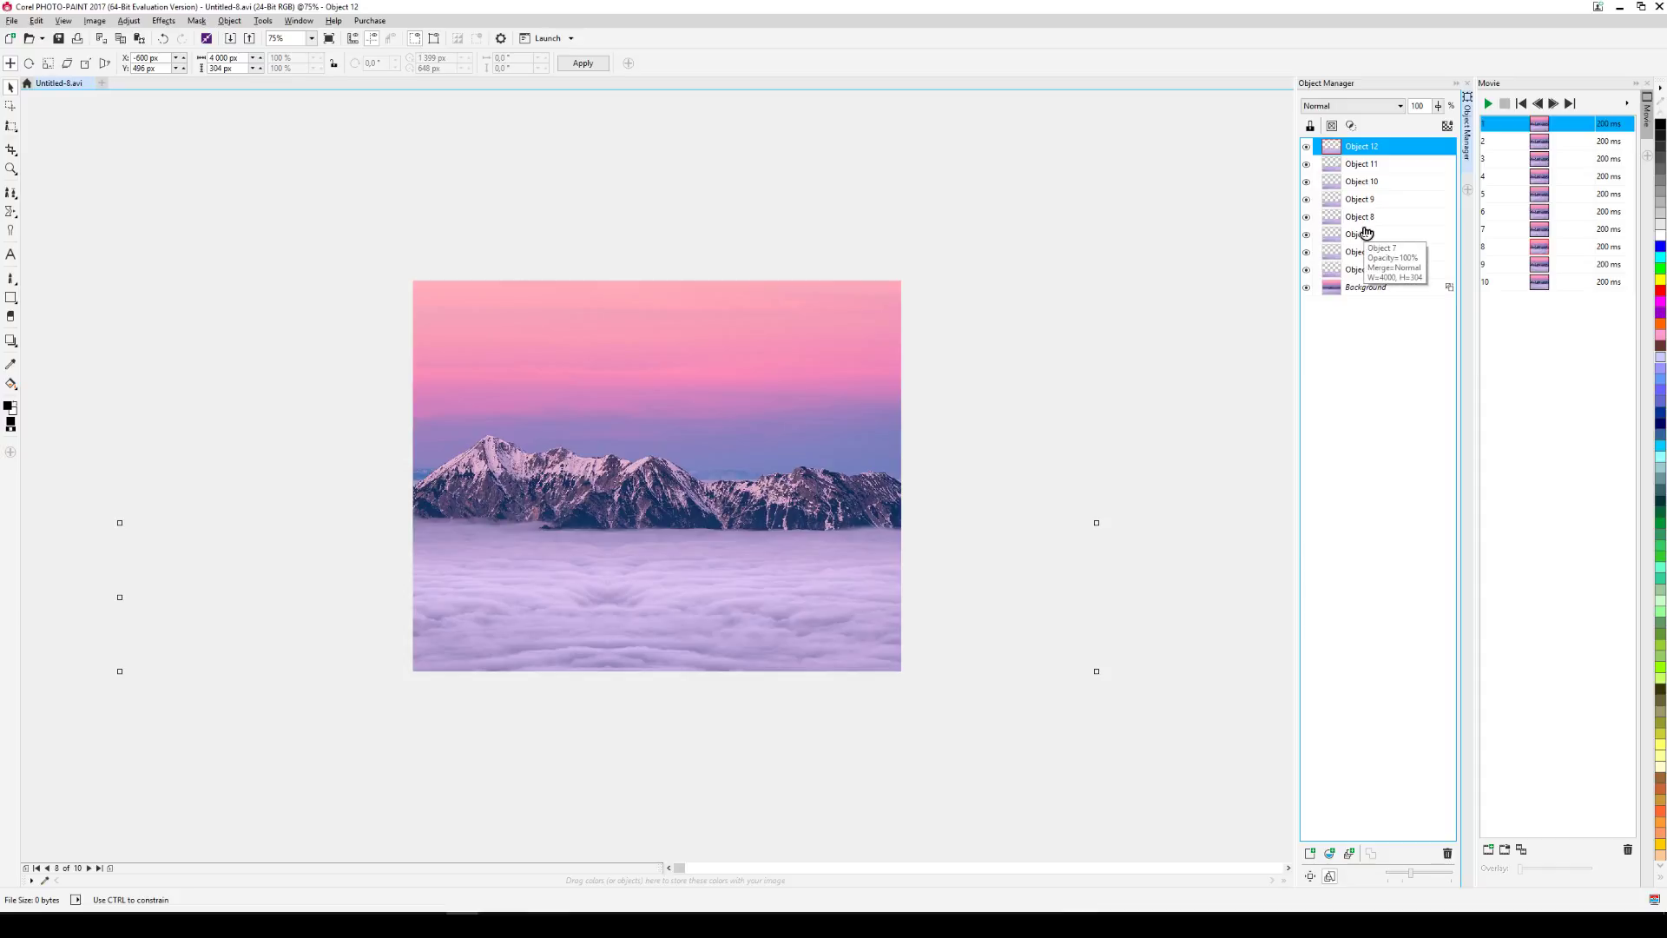
key(Delete)
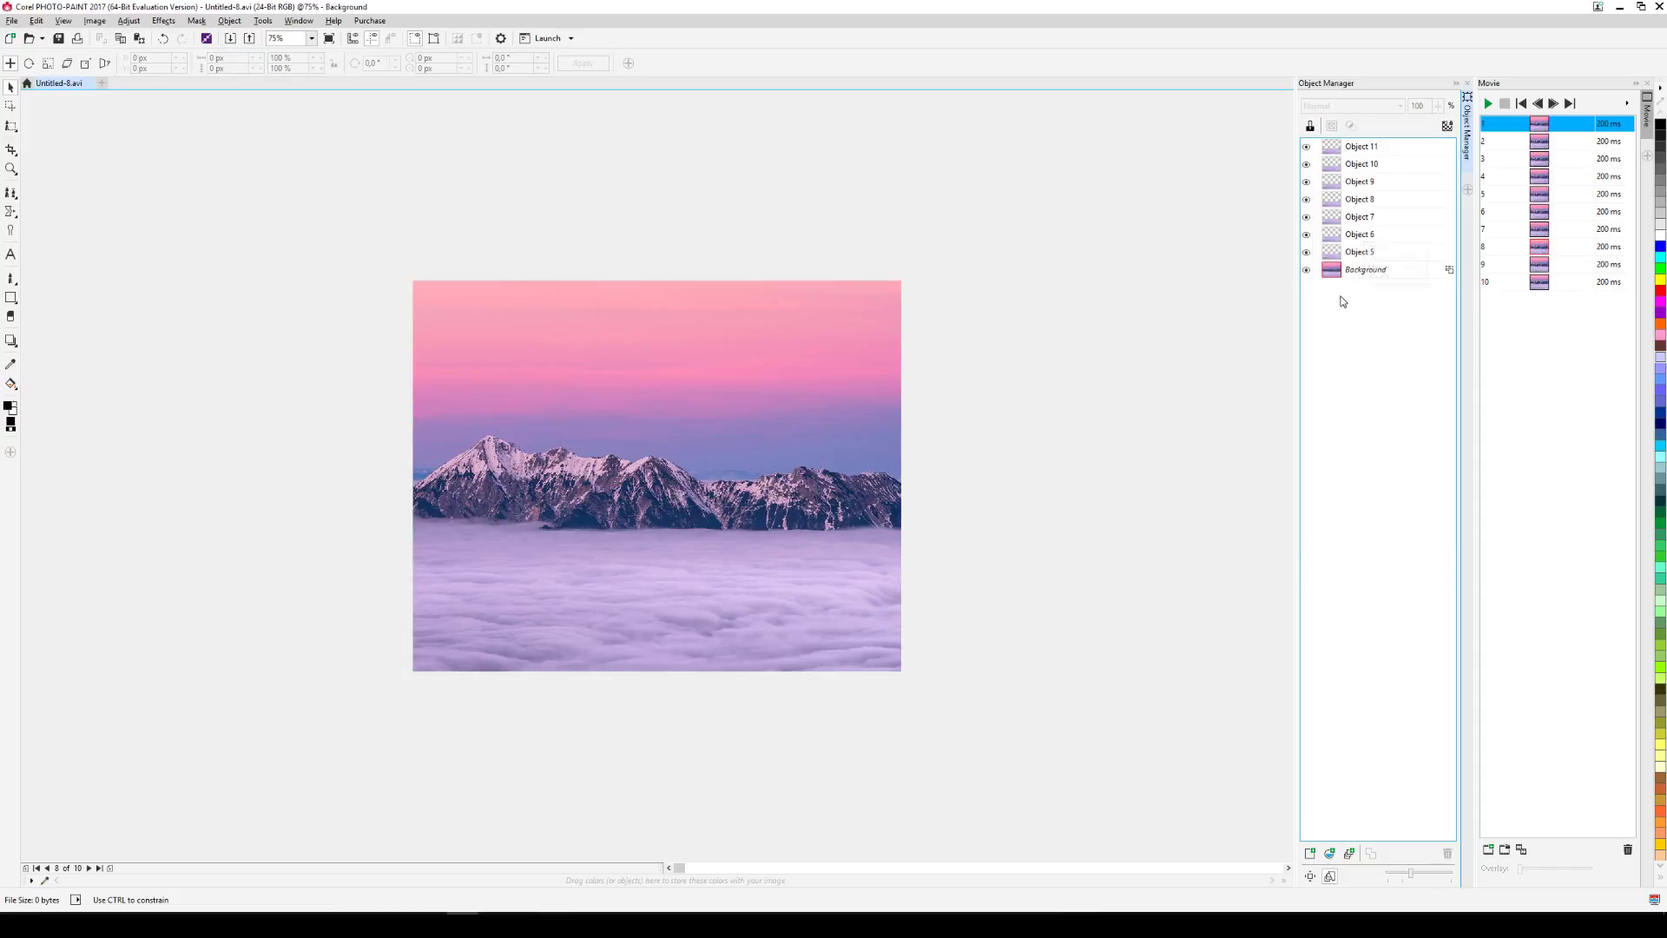
On frame 7, shift the cloud strip Object 11 horizontally by a multiple of -300 px and combine it with the background.
click(46, 868)
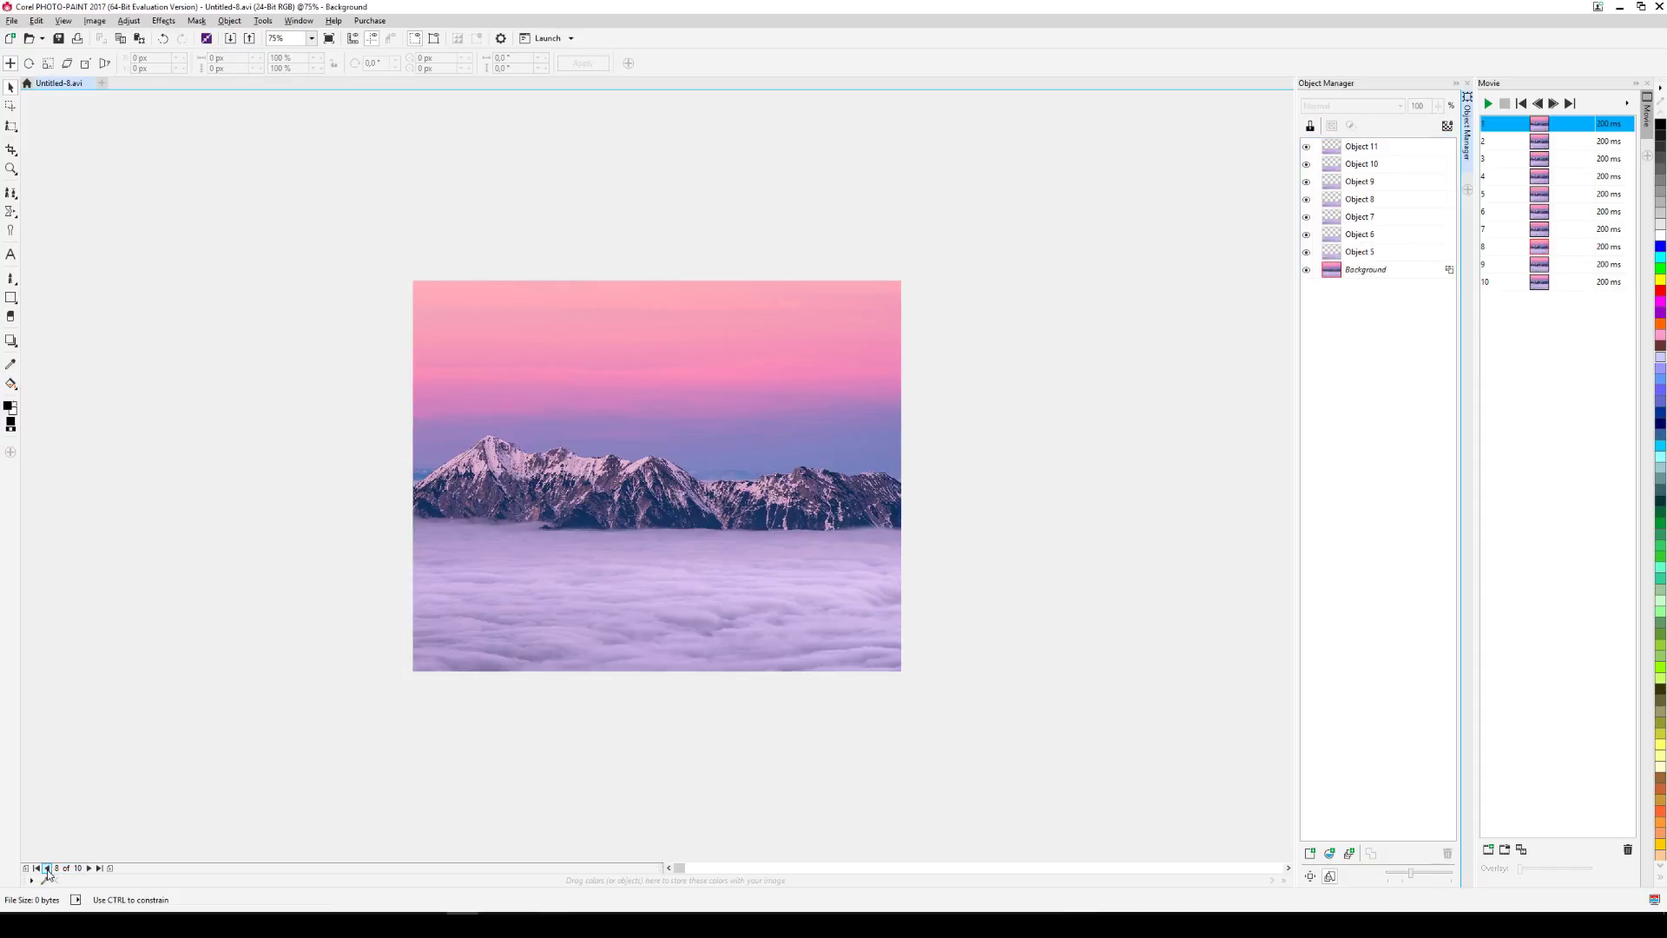
click(1378, 147)
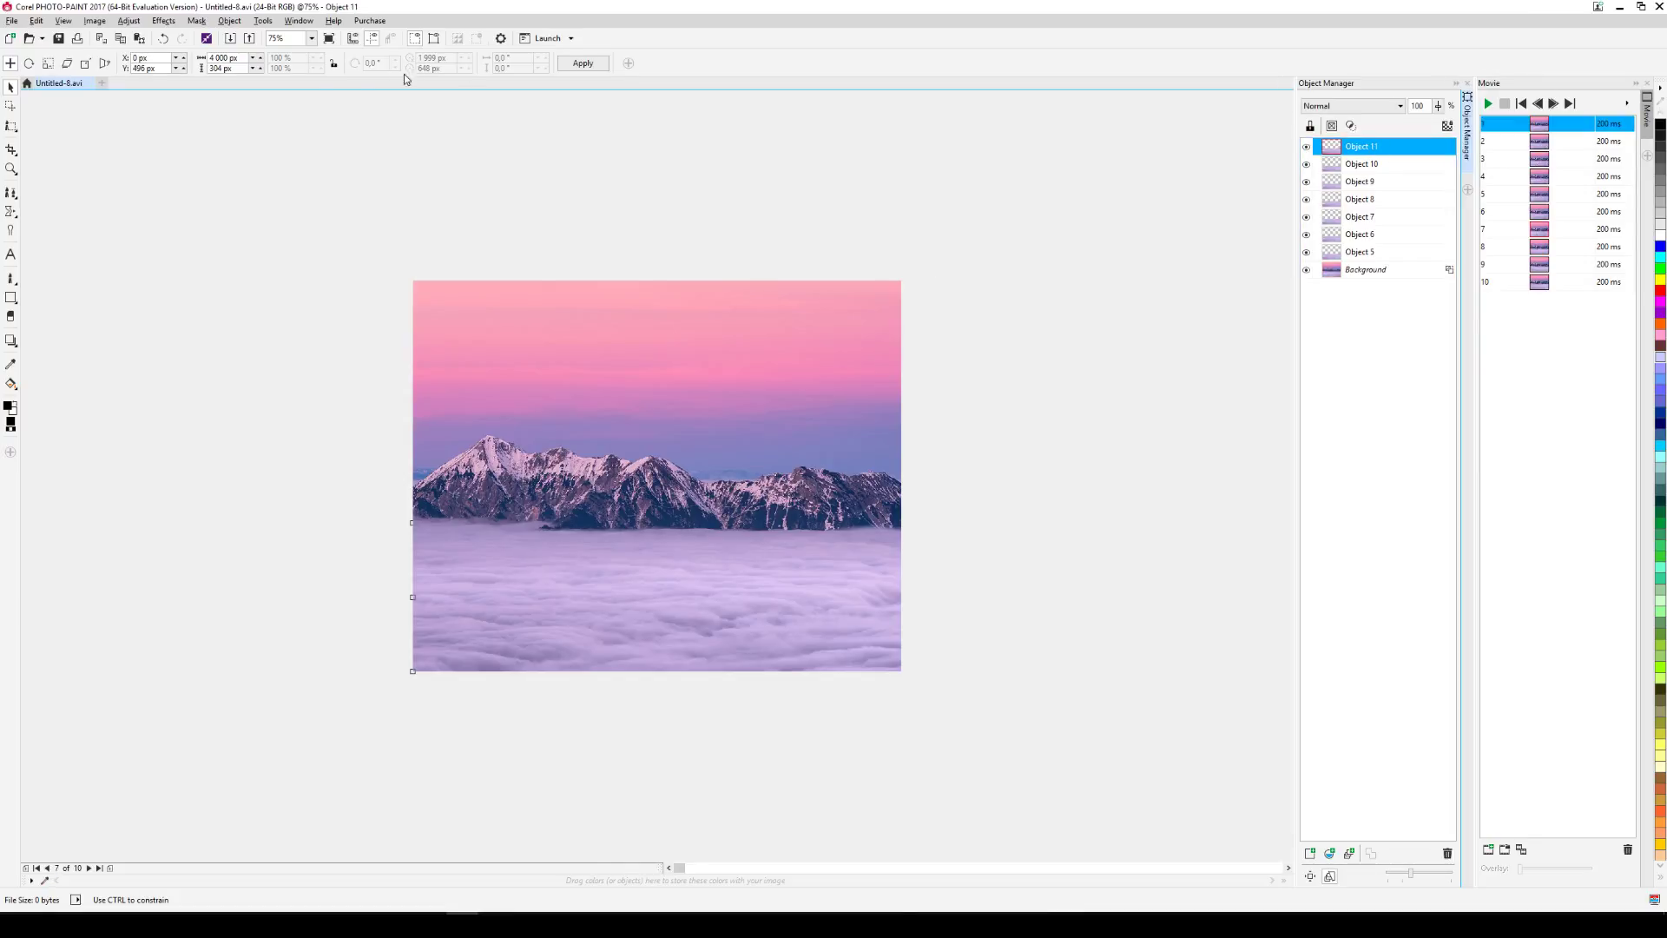
double_click(139, 59)
text(-300*)
key(Return)
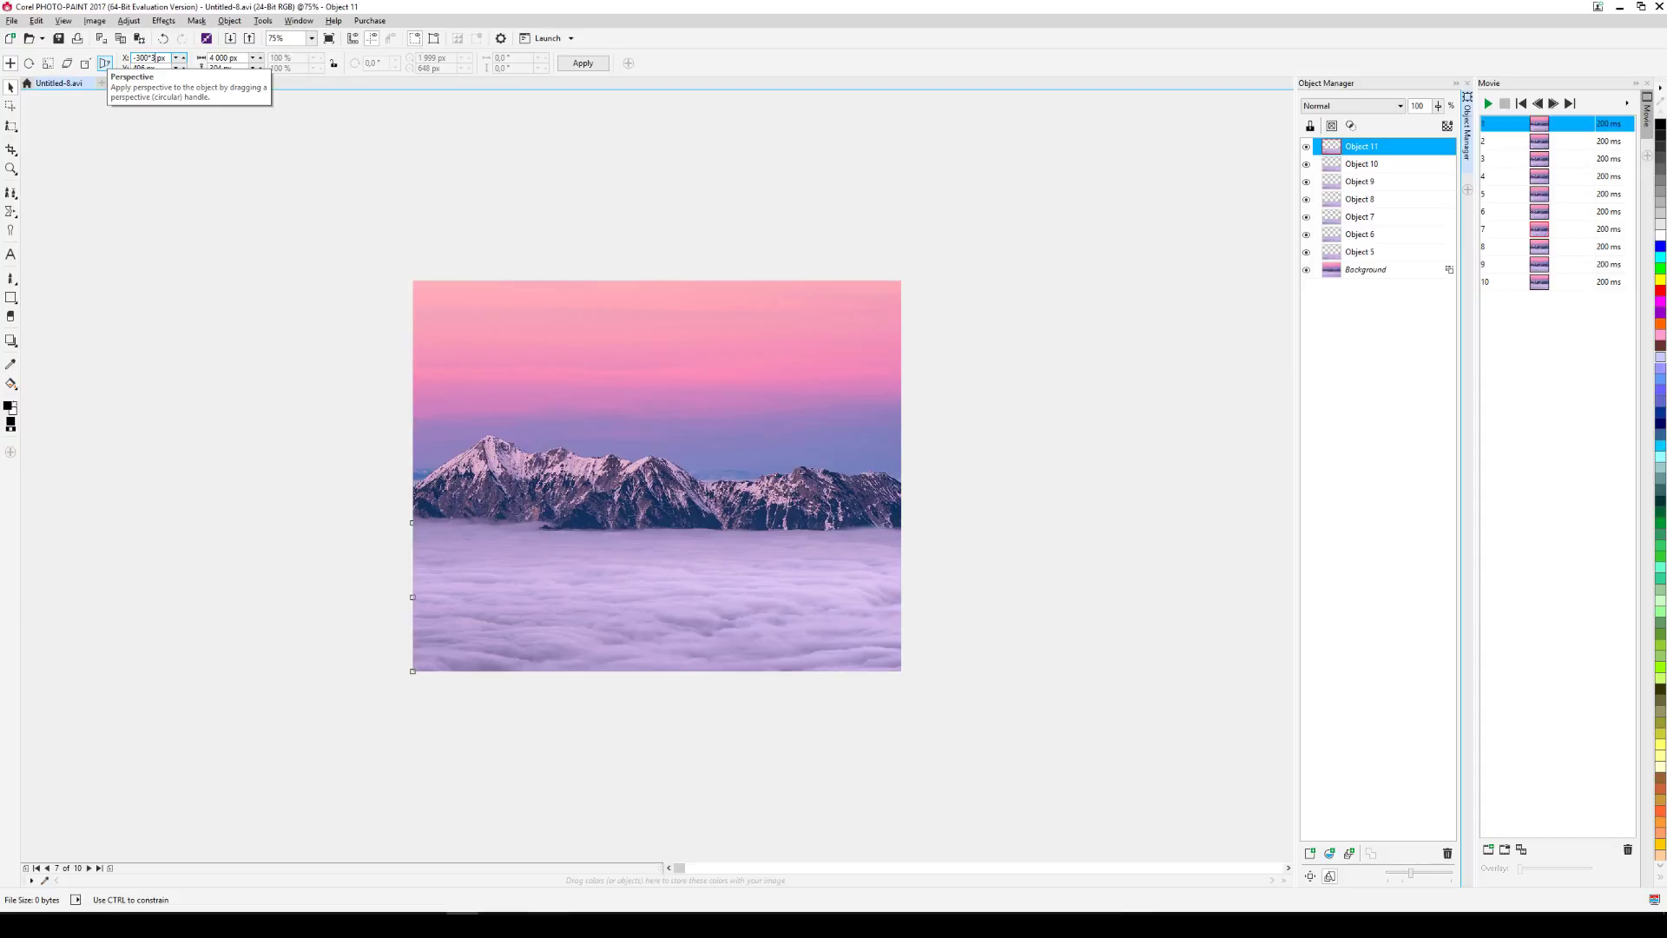
key(Delete)
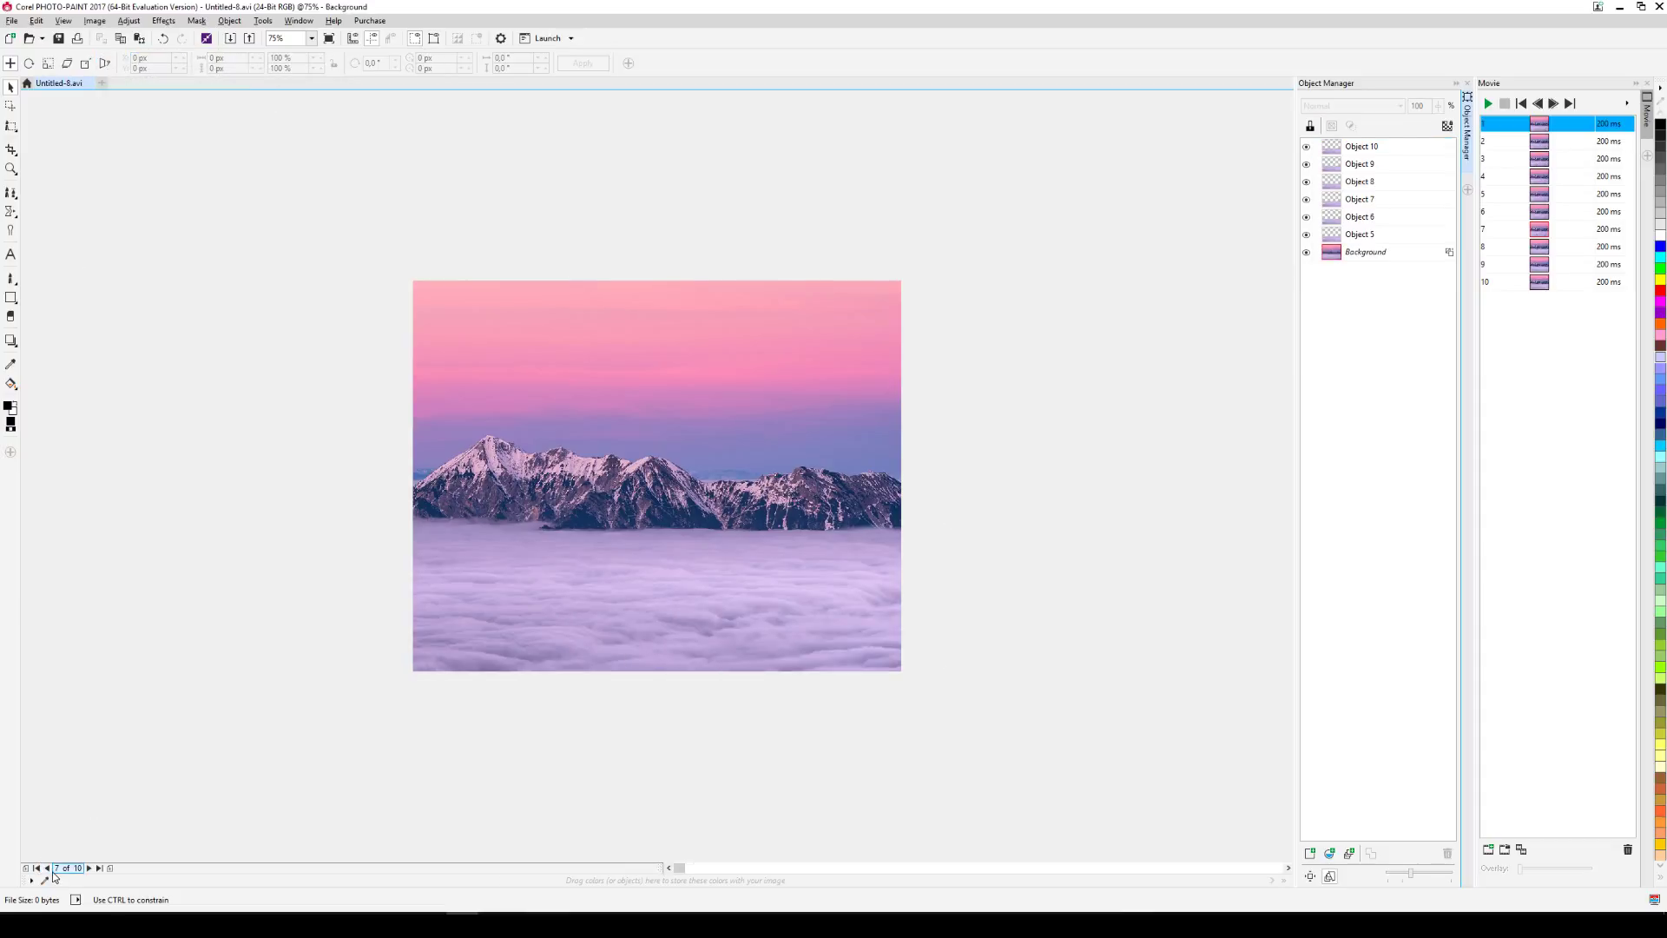
On frame 6, move the cloud strip Object 10 to an X position of -1200 px and combine it with the background.
click(1374, 147)
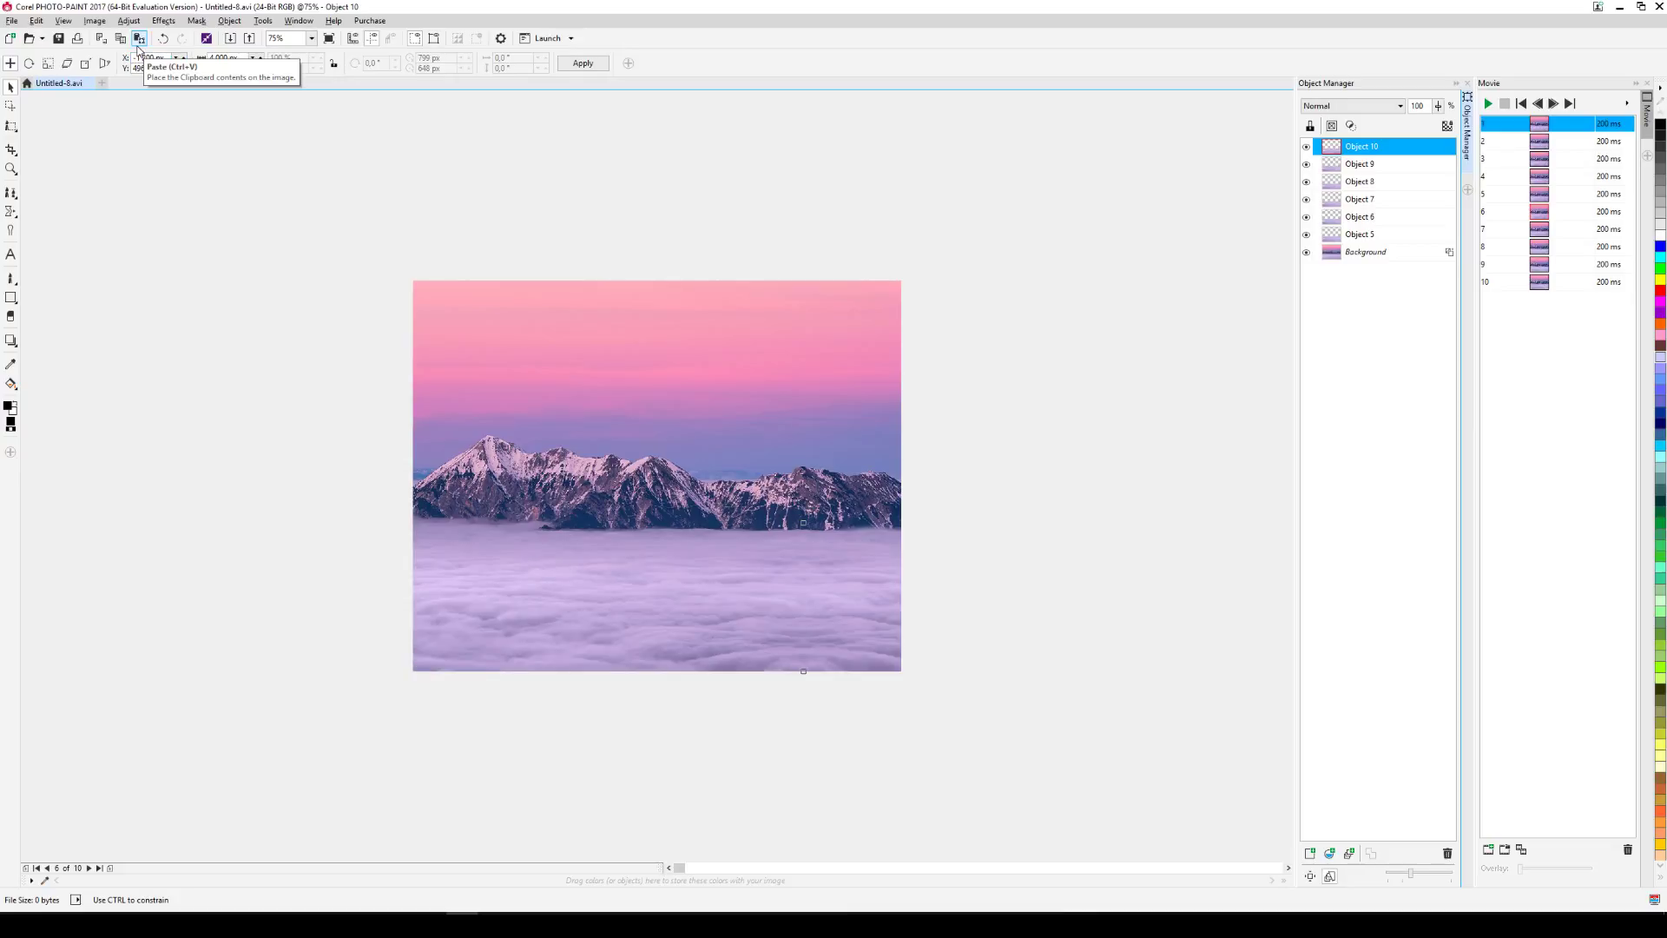
key(Delete)
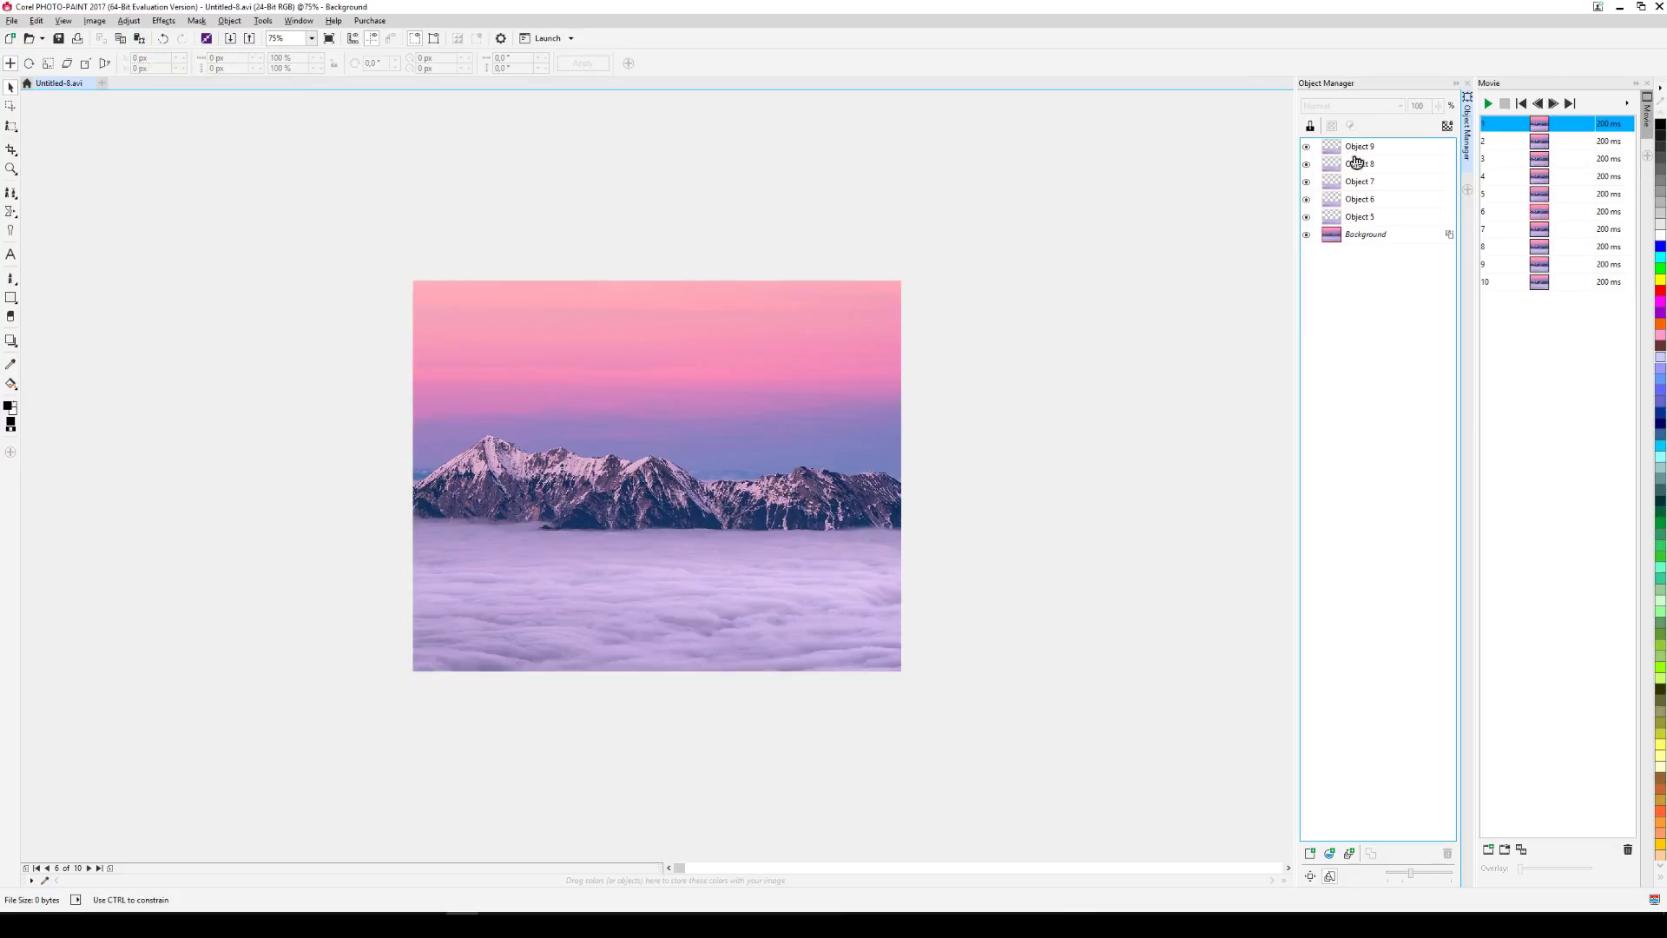
On frame 5, move the cloud strip Object 9 to an X position of -1500 px and combine it with the background.
click(46, 868)
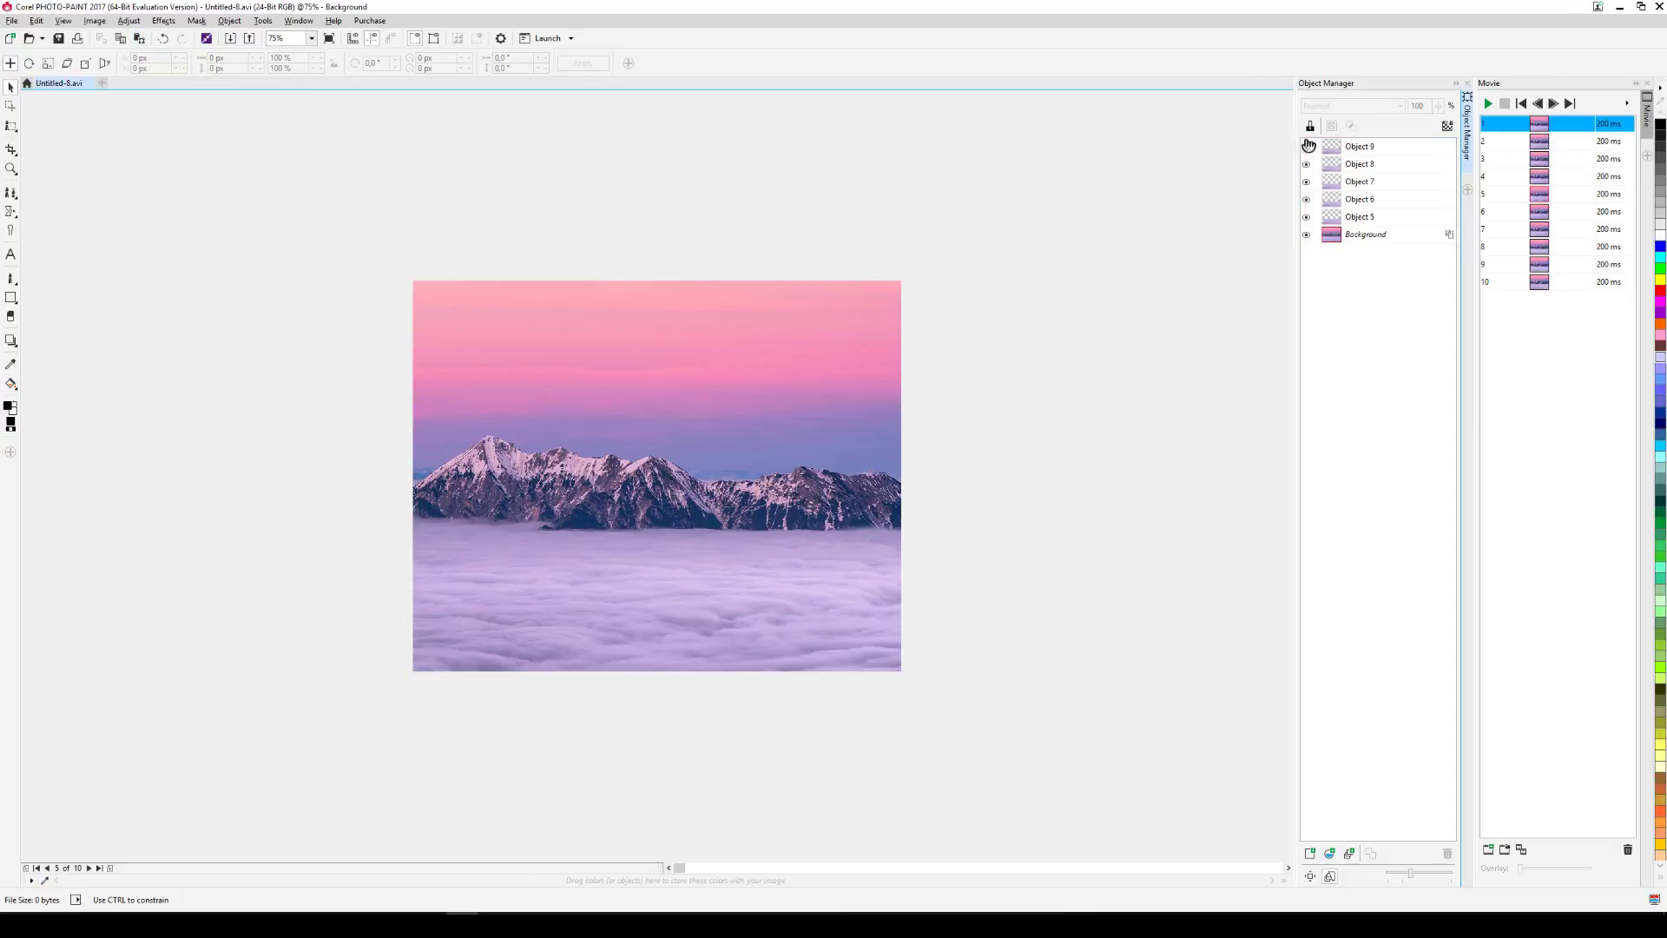
click(1351, 148)
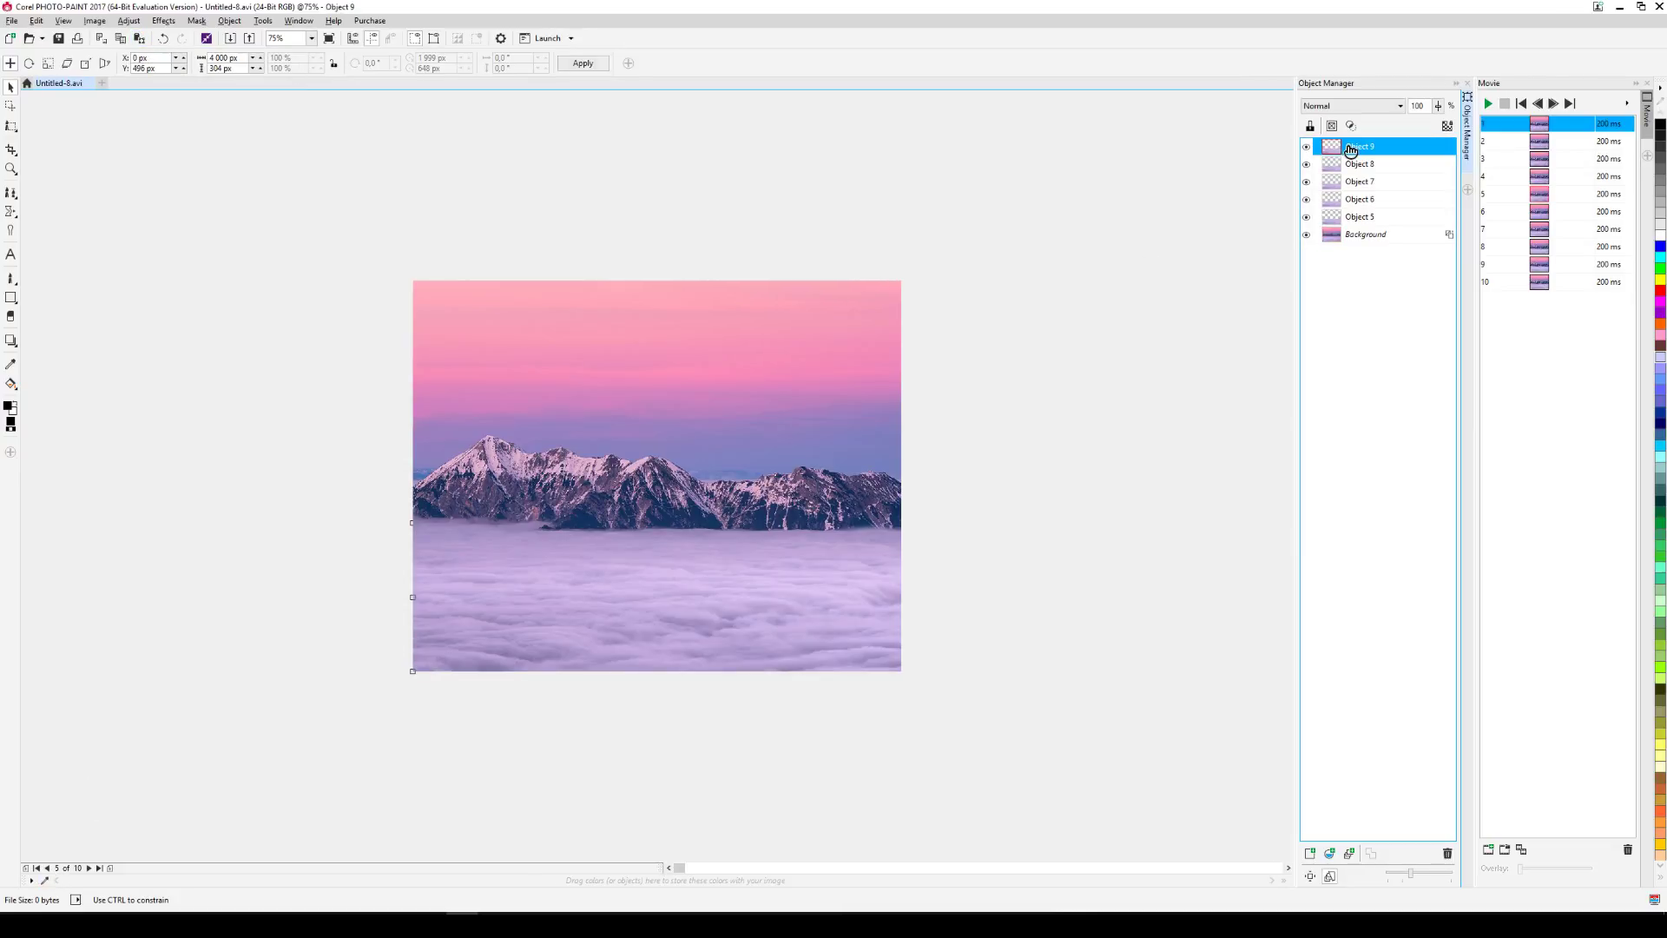
double_click(139, 58)
text(-300)
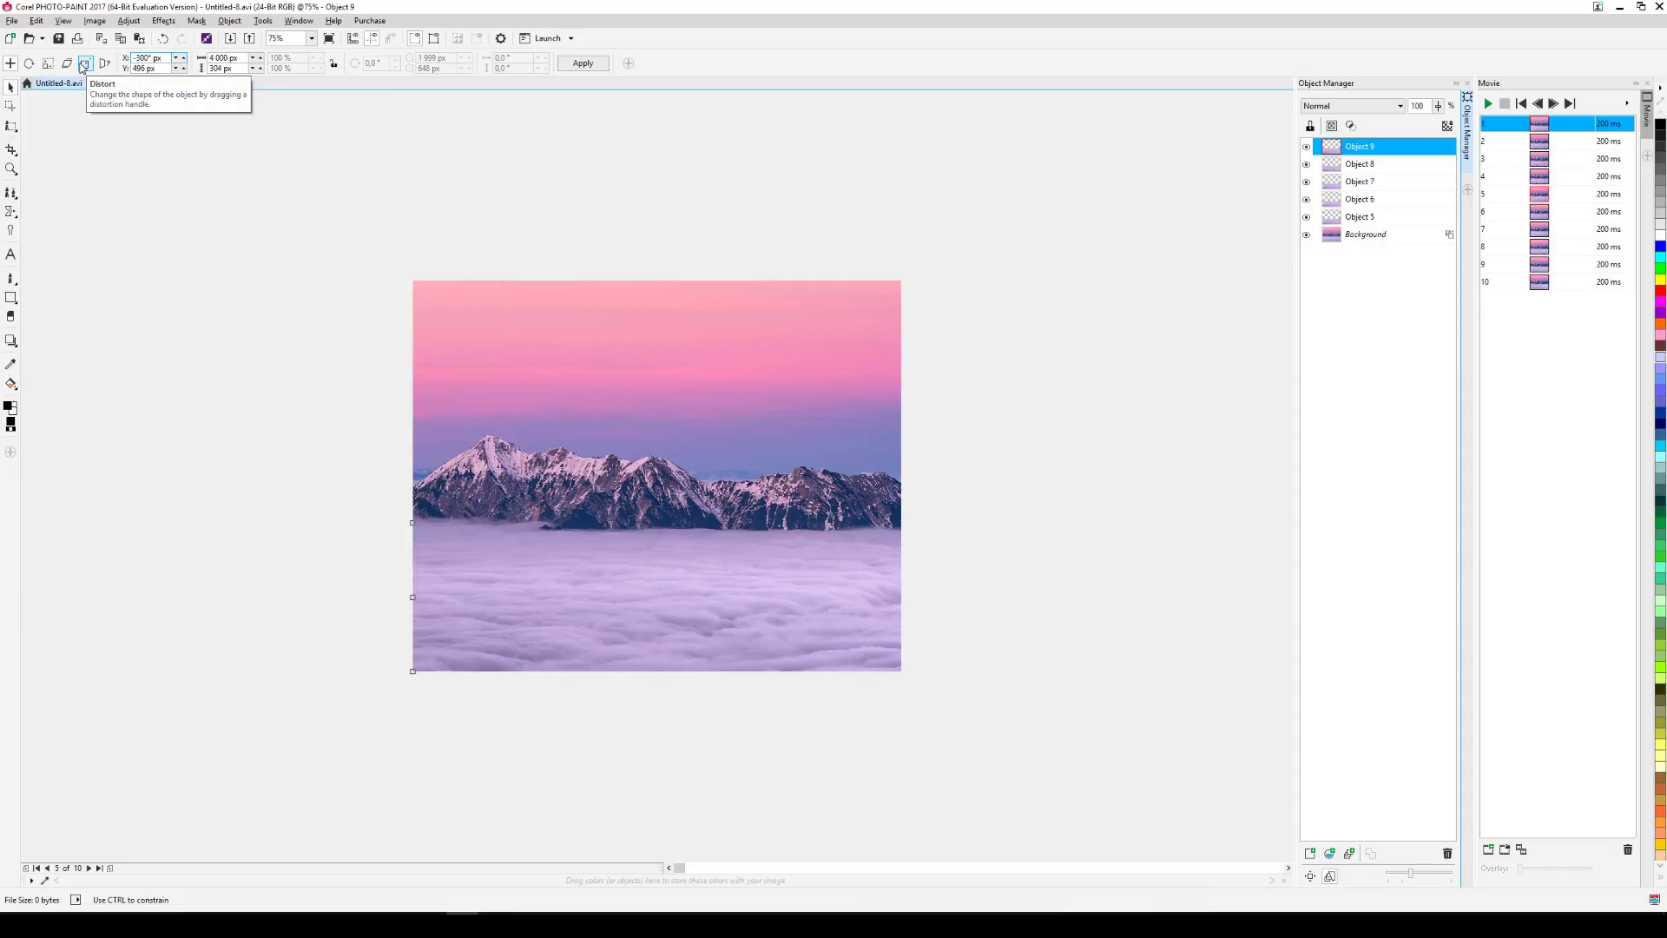
key(Return)
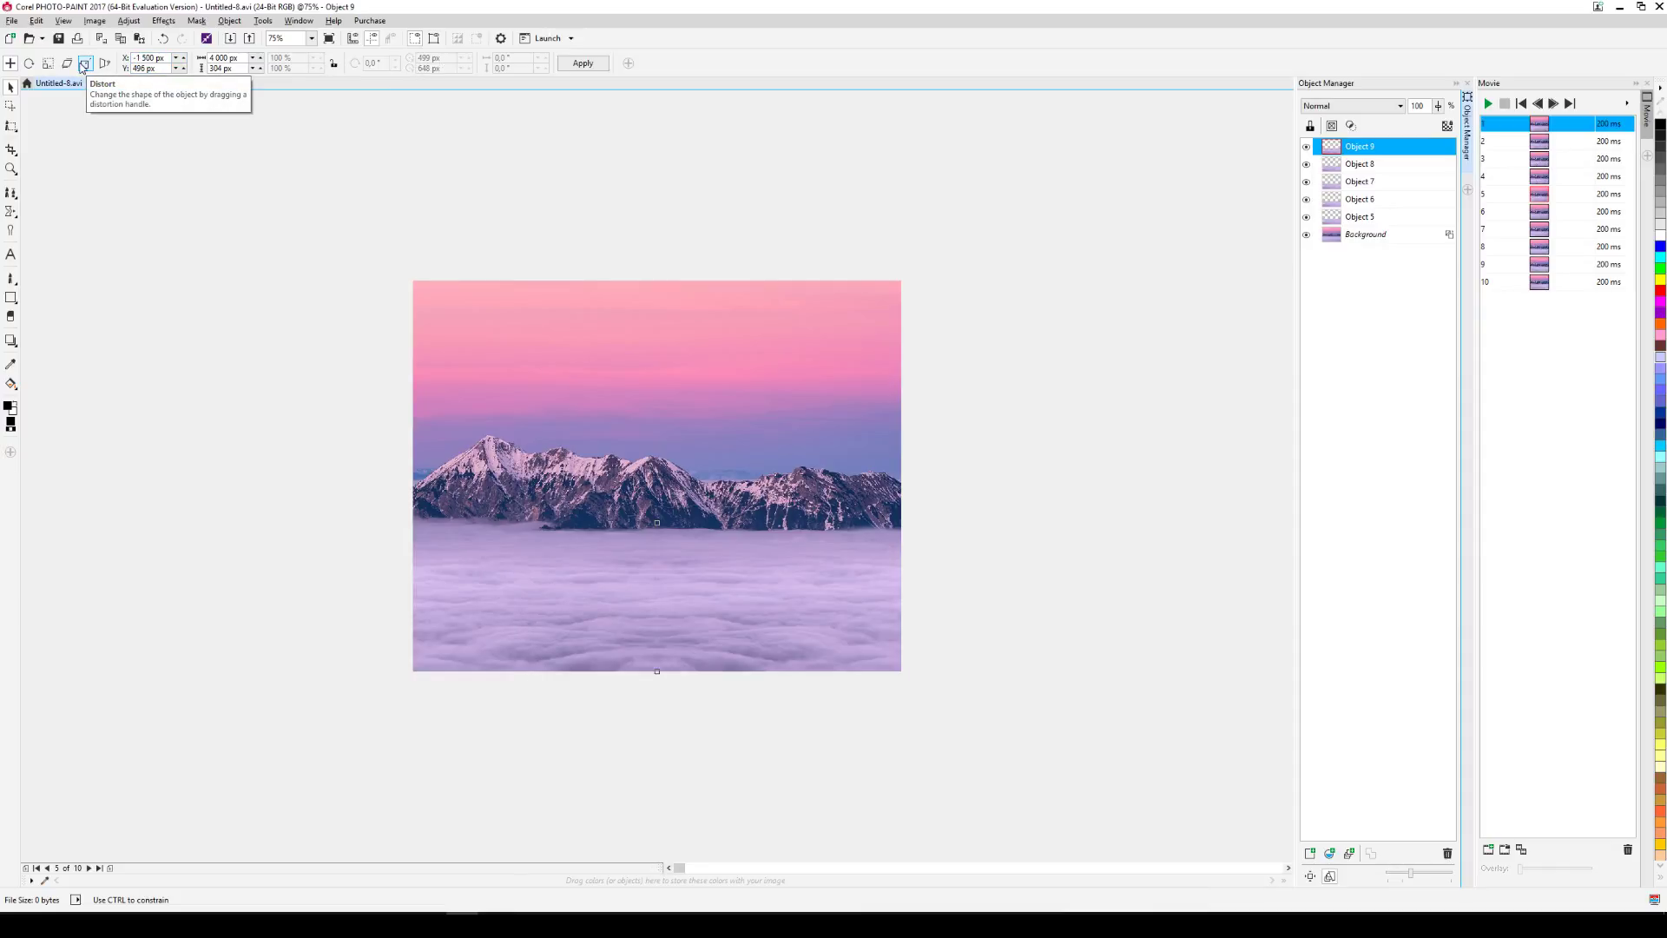
key(Delete)
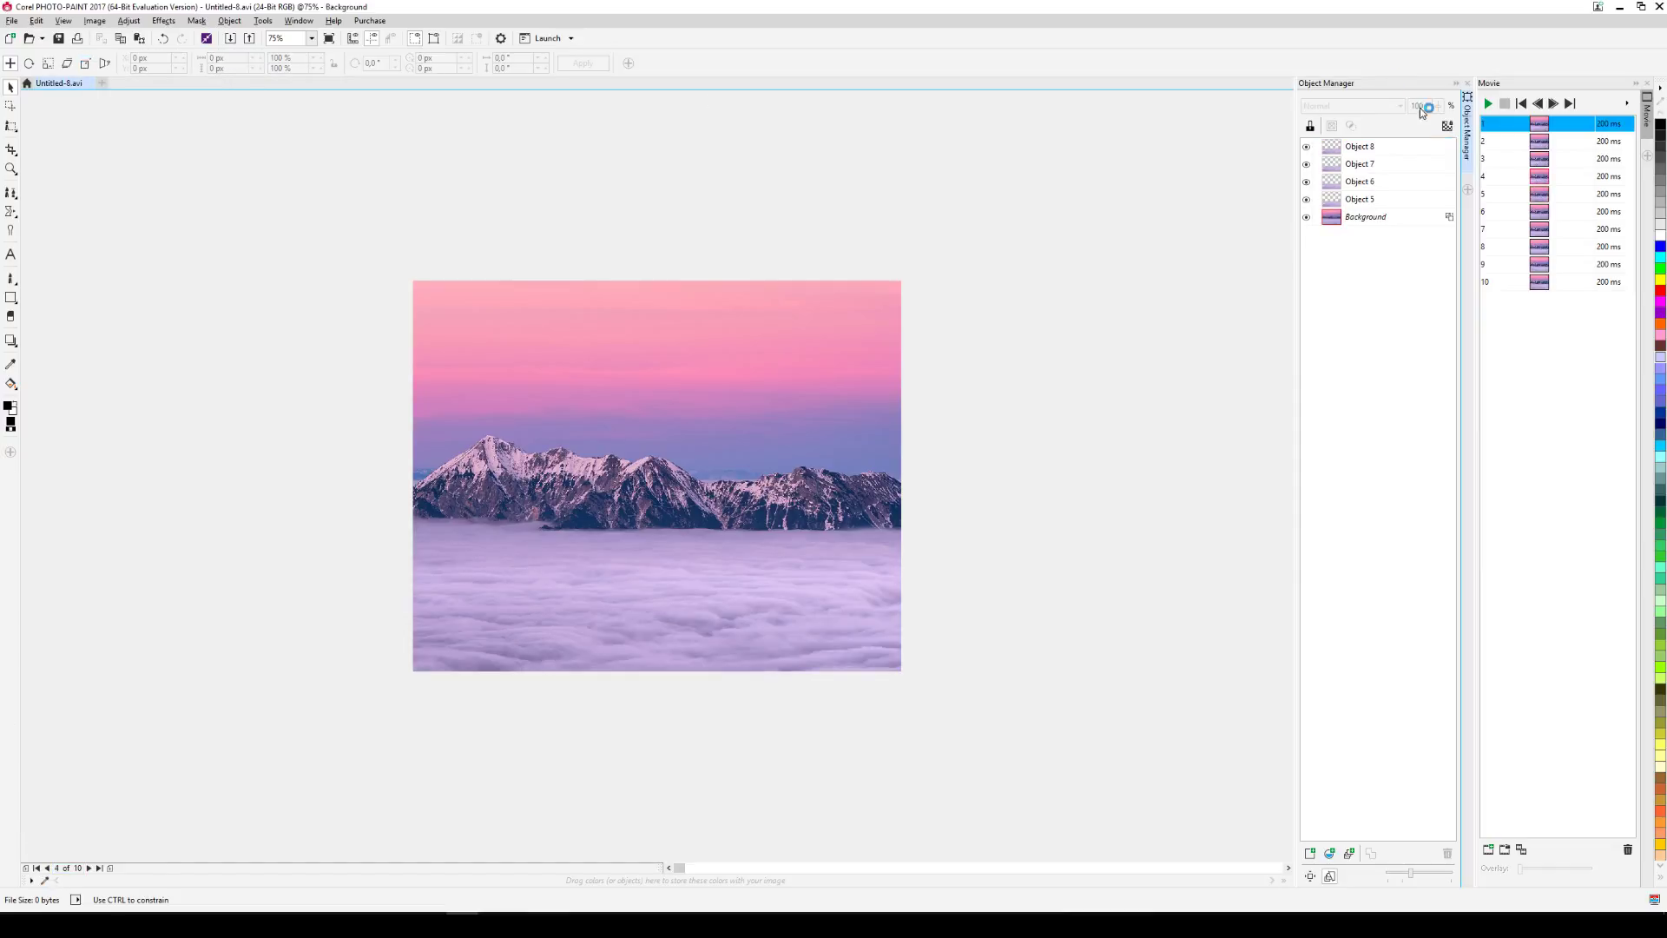
On frame 4, move the cloud strip Object 8 to an X position of -1800 px and combine it with the background.
click(1396, 147)
click(141, 58)
text(-300)
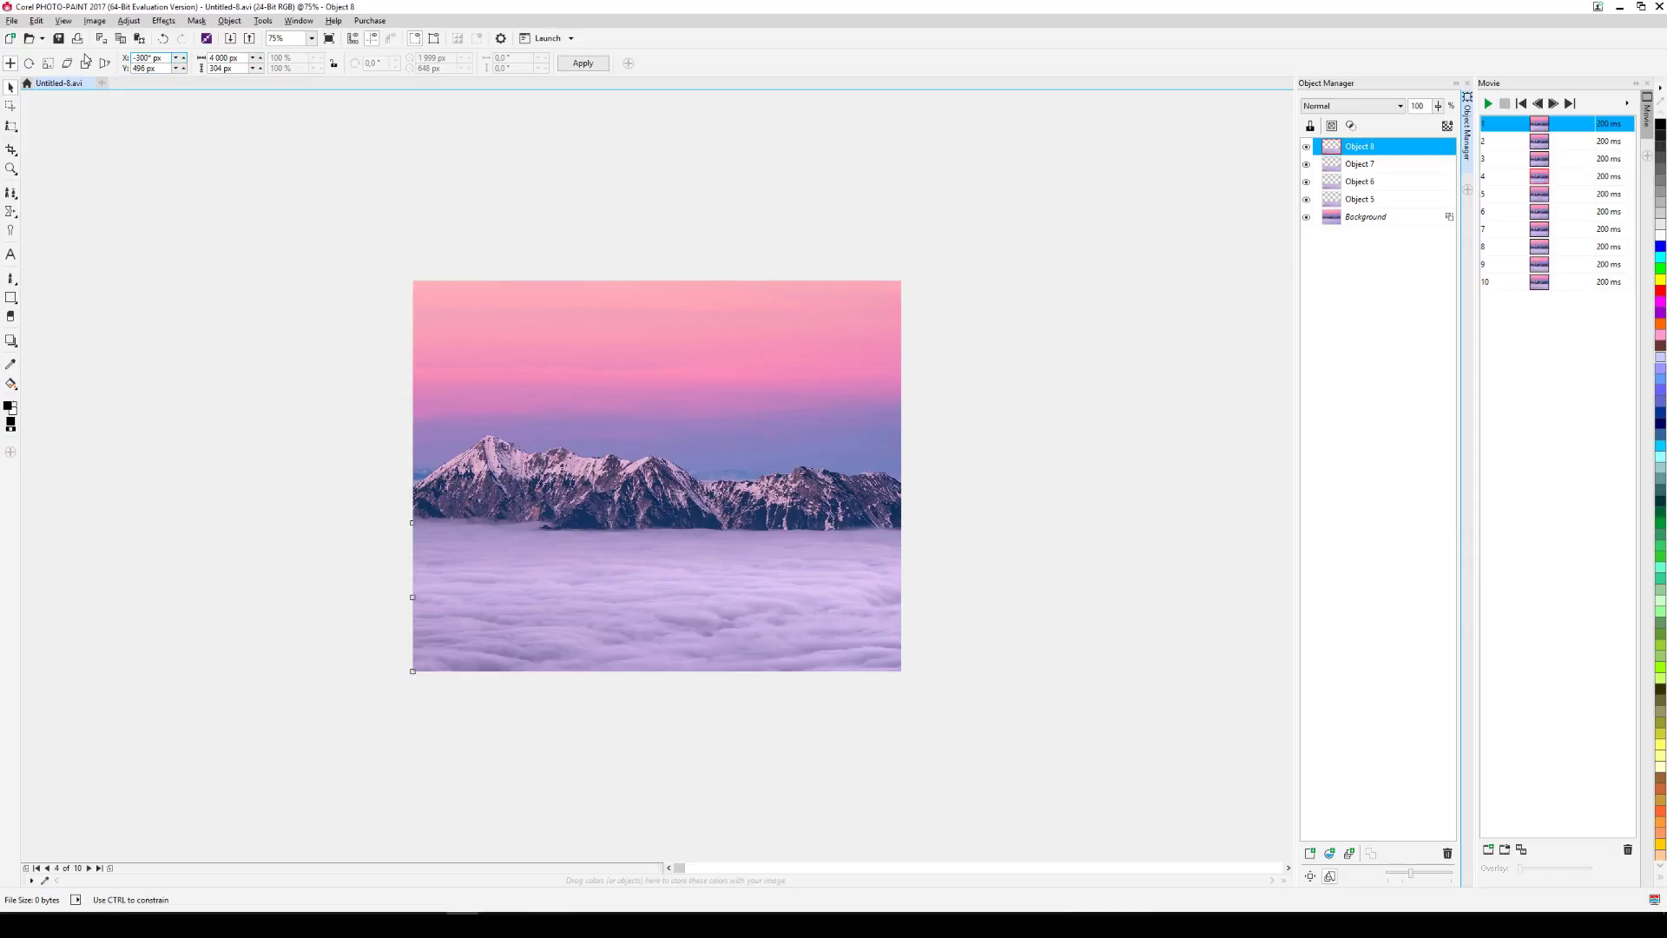
key(Return)
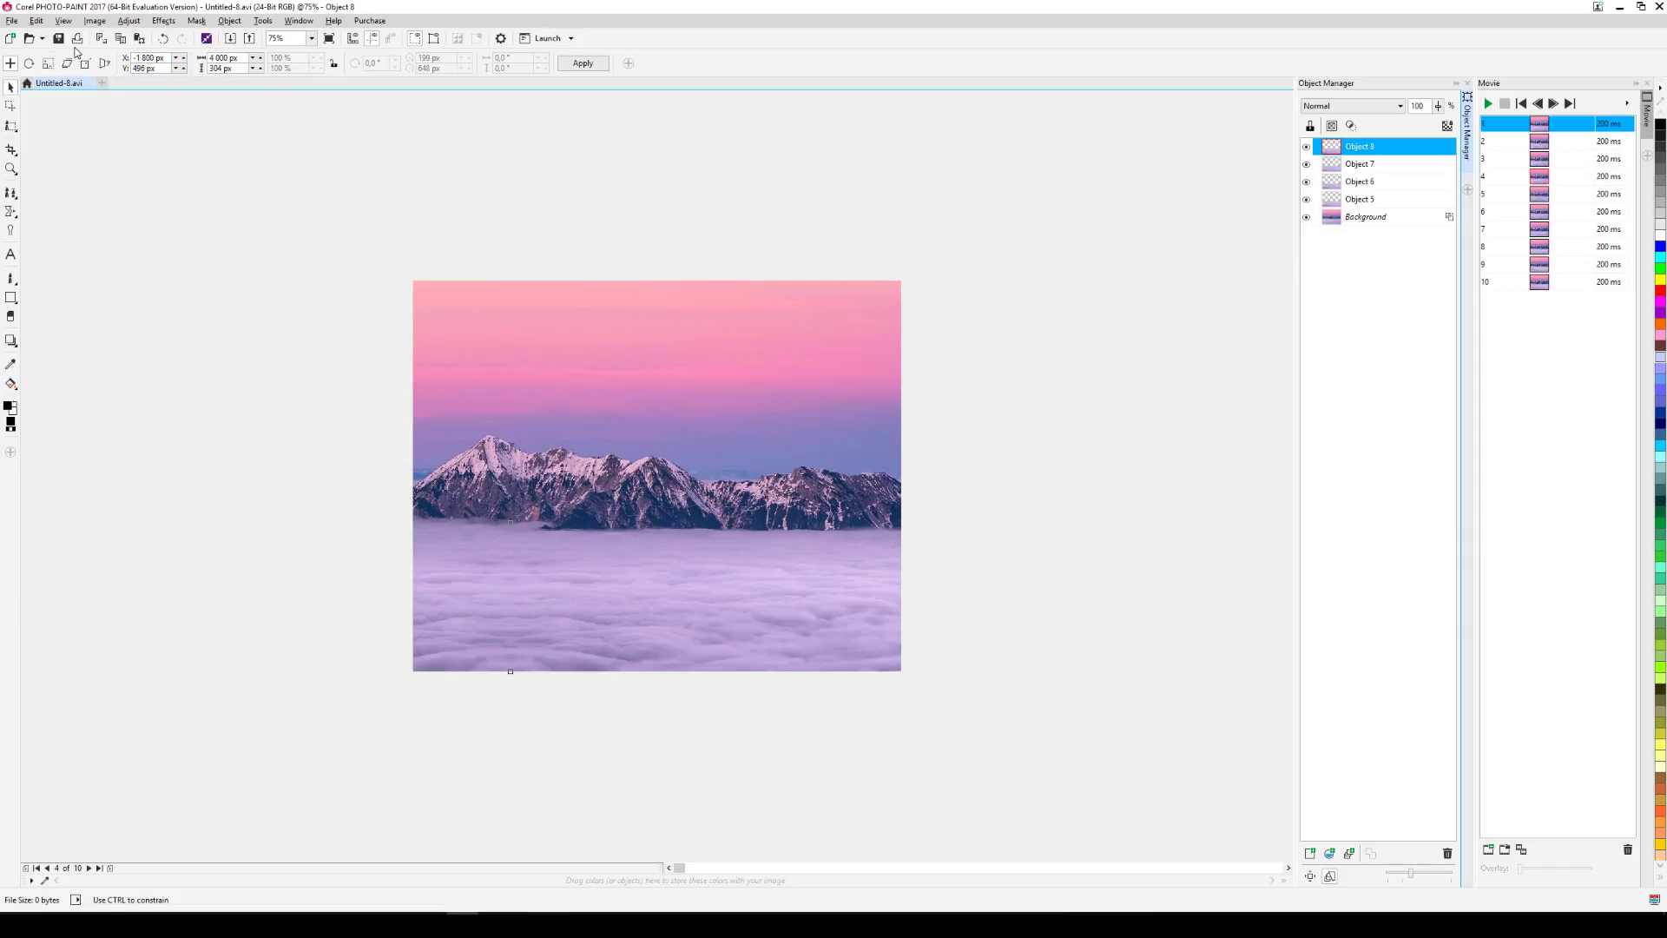
key(Delete)
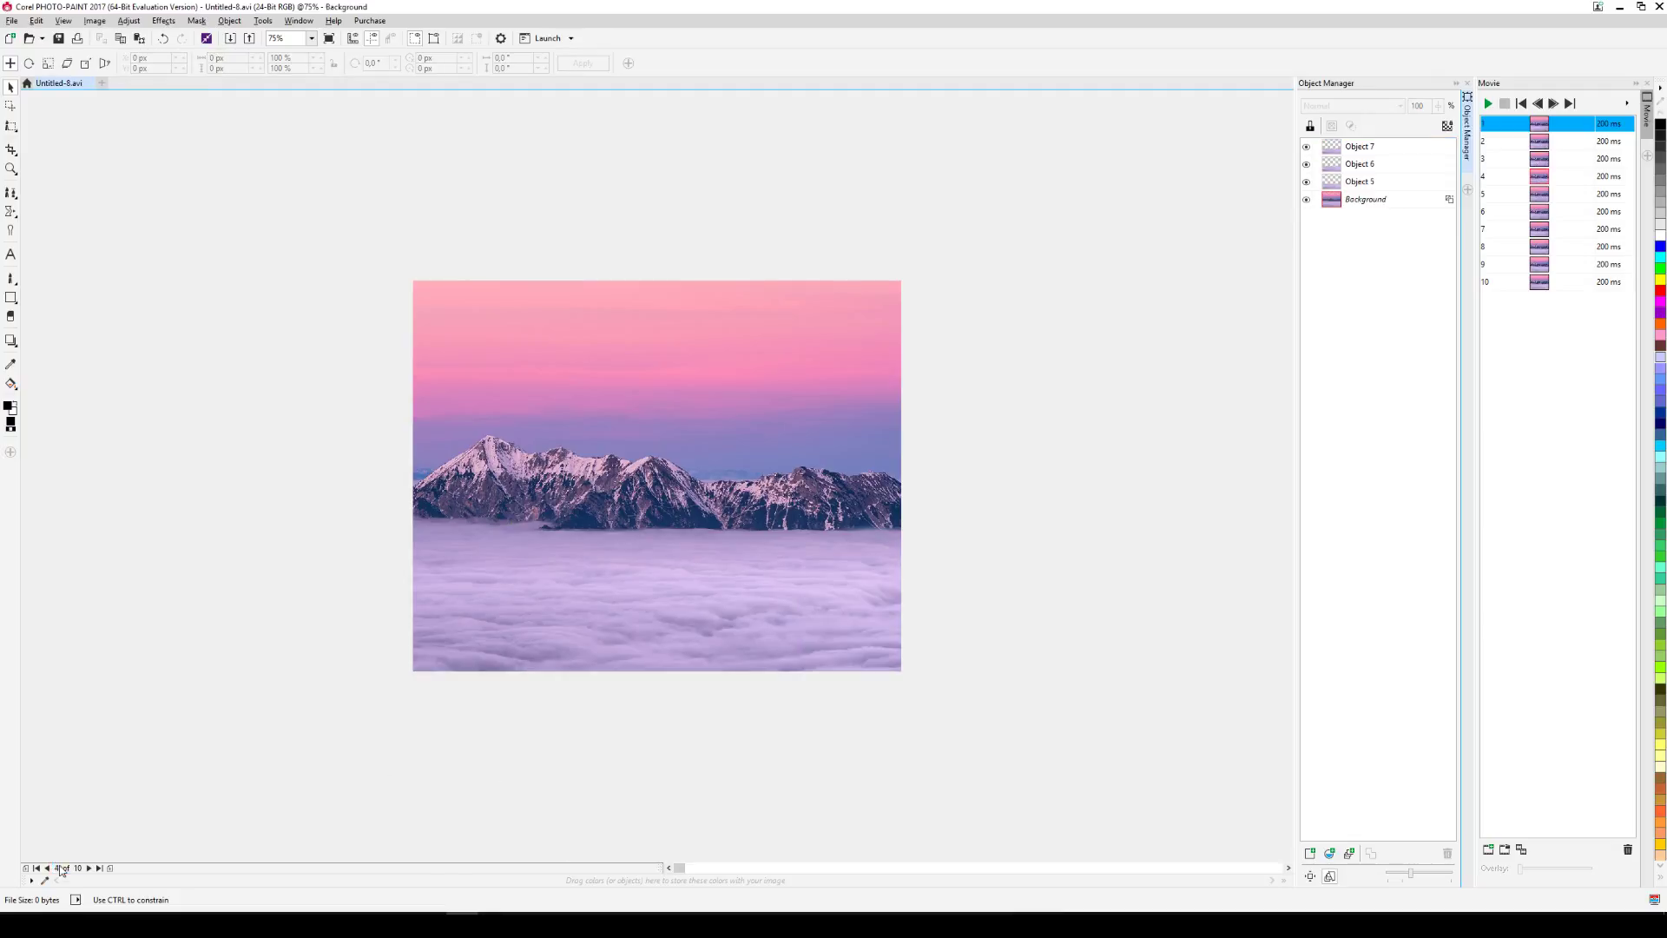
On frame 3, move the cloud strip Object 7 to an X position of -2100 px and combine it with the background.
click(47, 867)
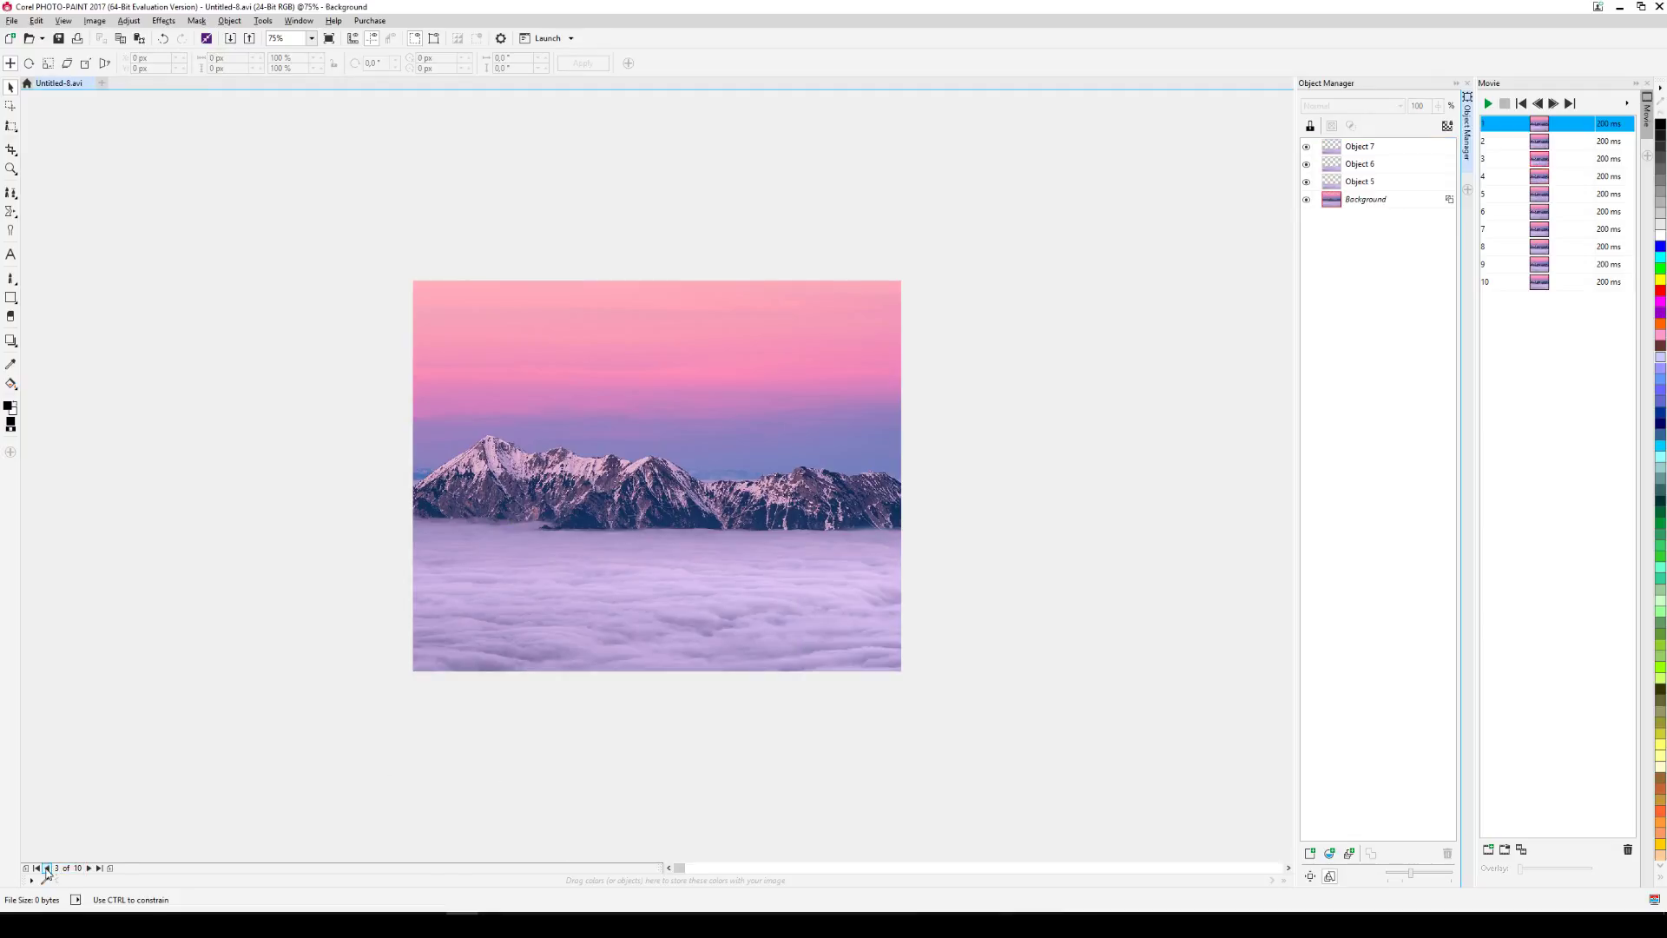
click(1362, 146)
double_click(136, 58)
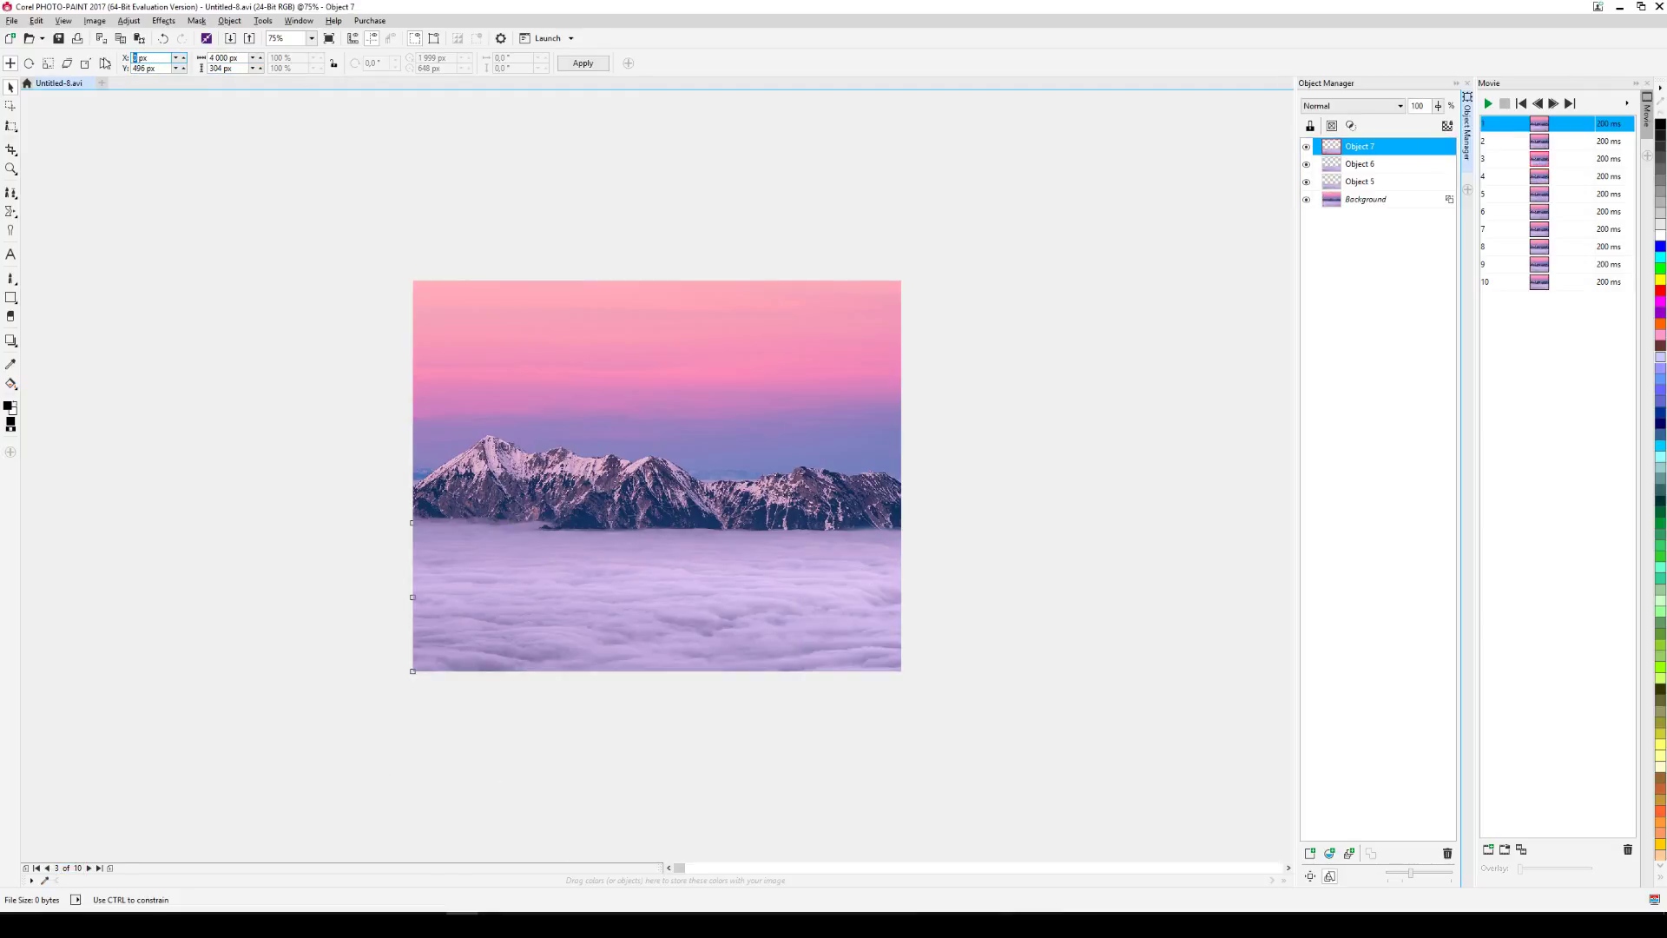
text(-300)
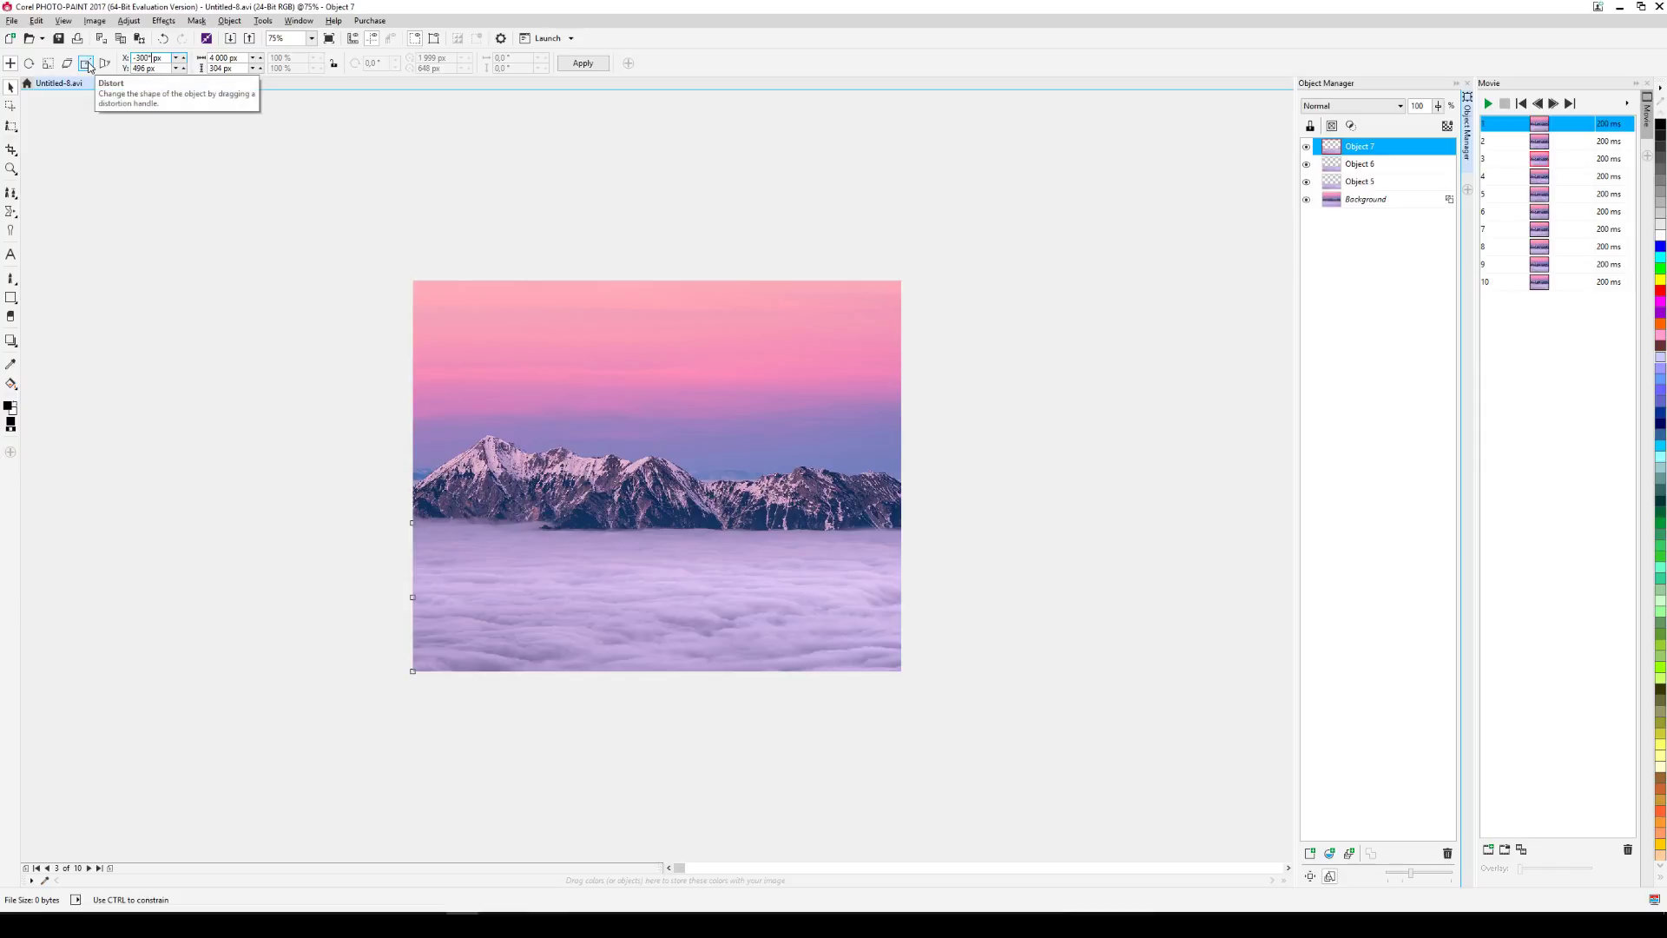
click(90, 67)
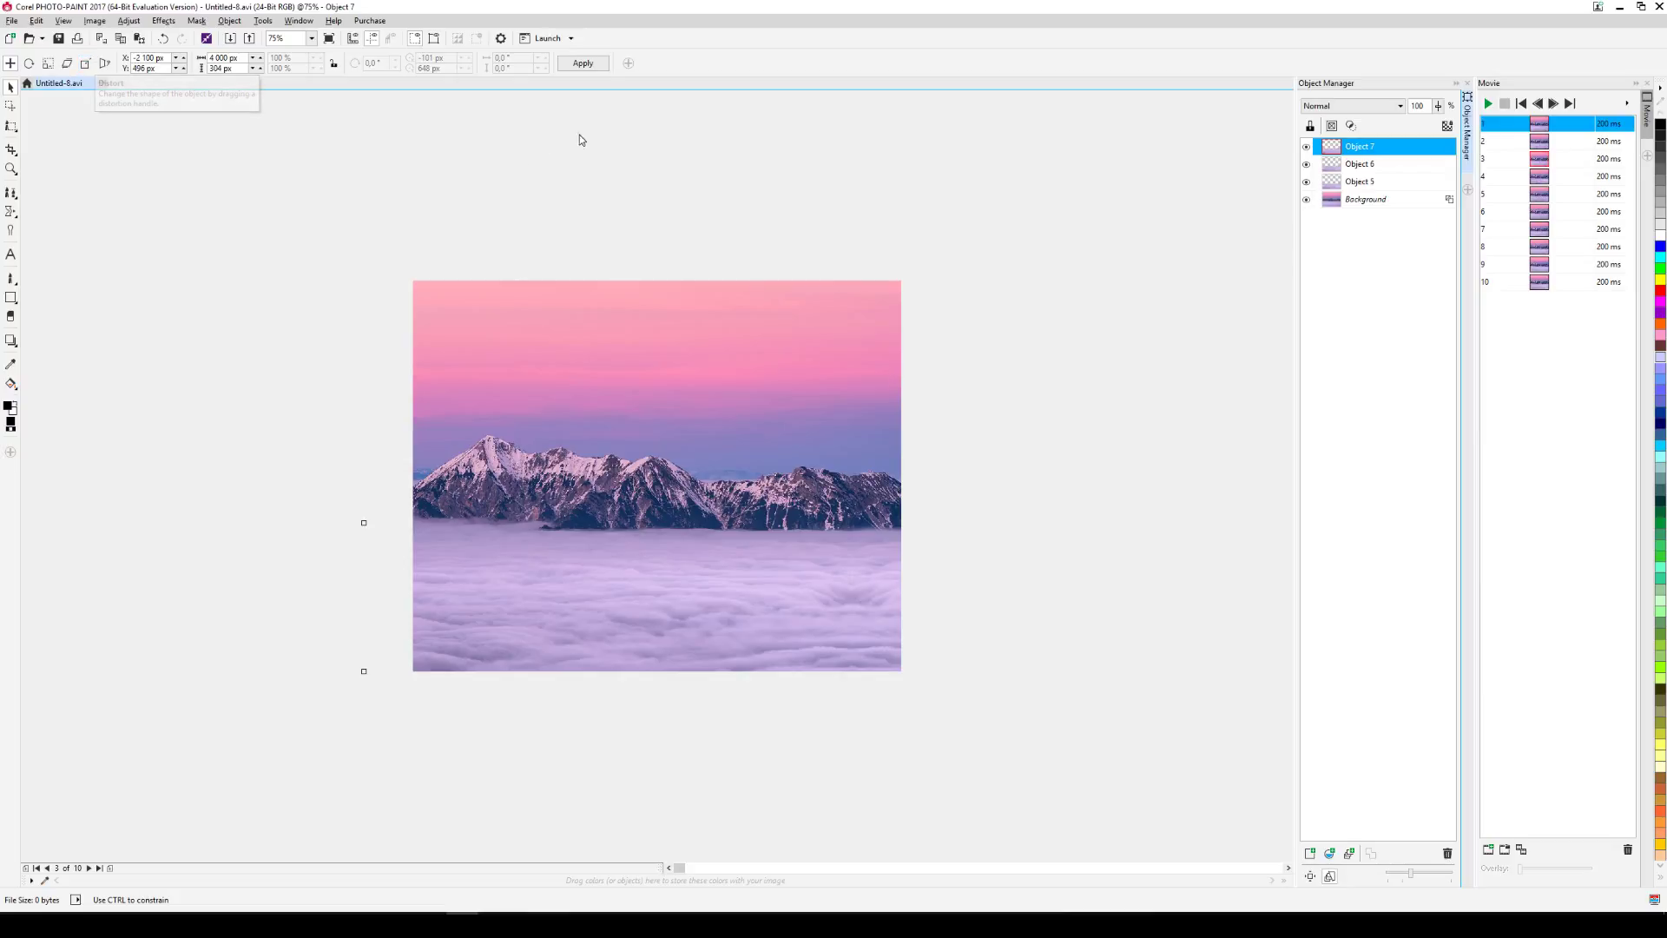
key(Delete)
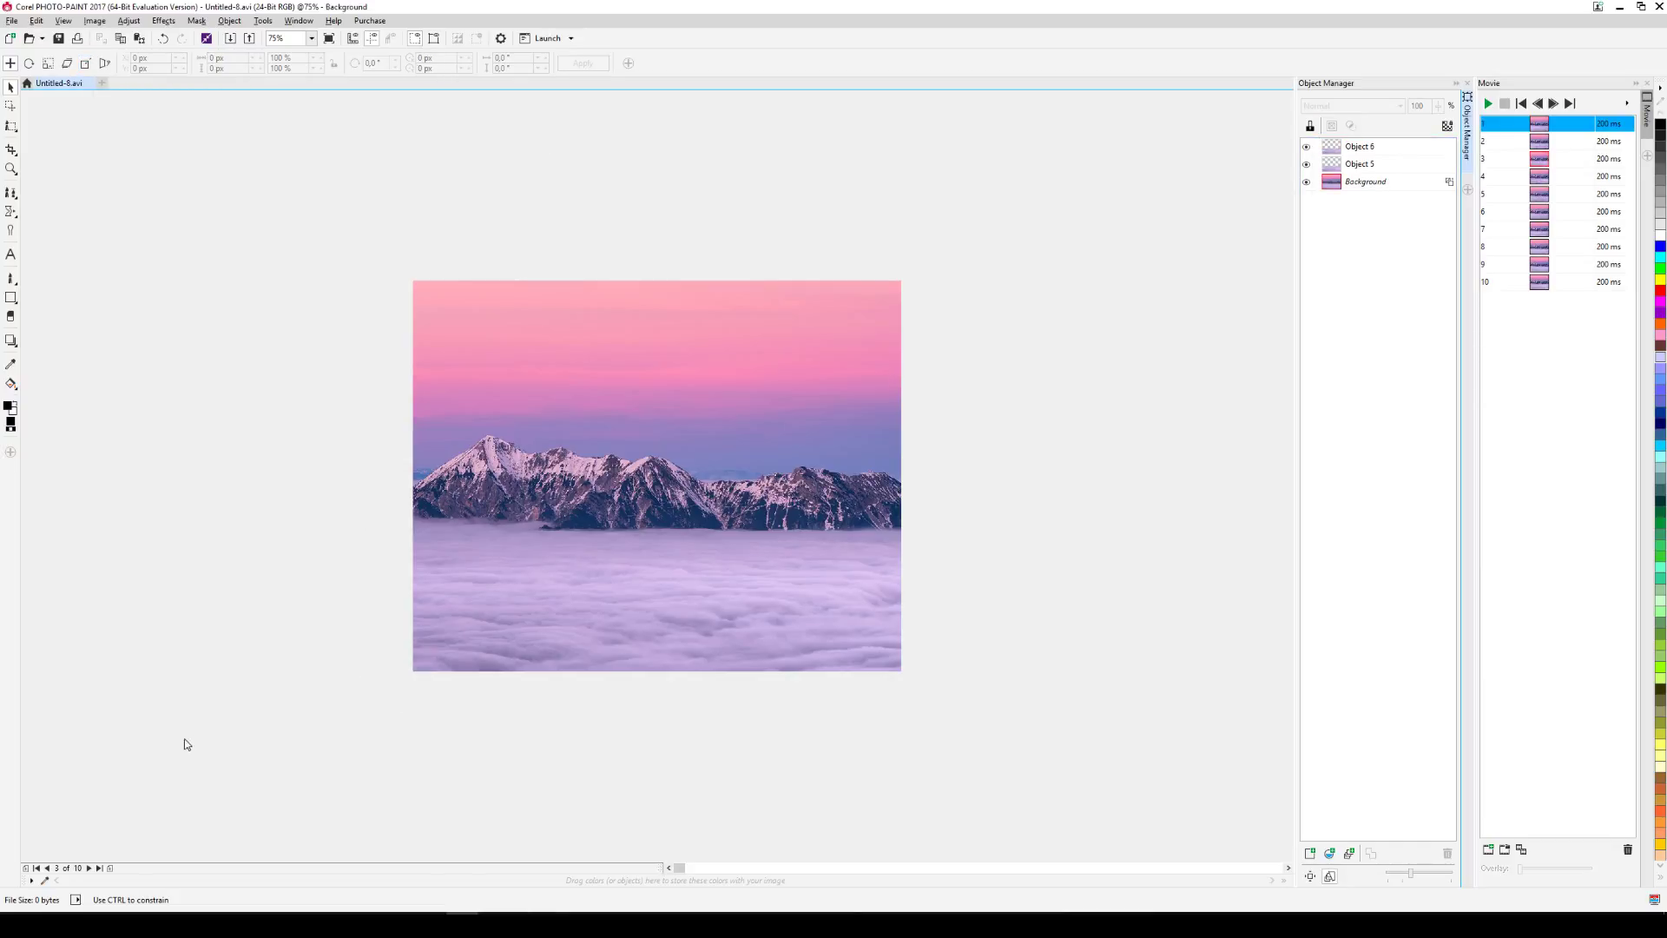
On frame 2, move the cloud strip Object 6 to an X position of -2400 px and combine it with the background.
click(47, 867)
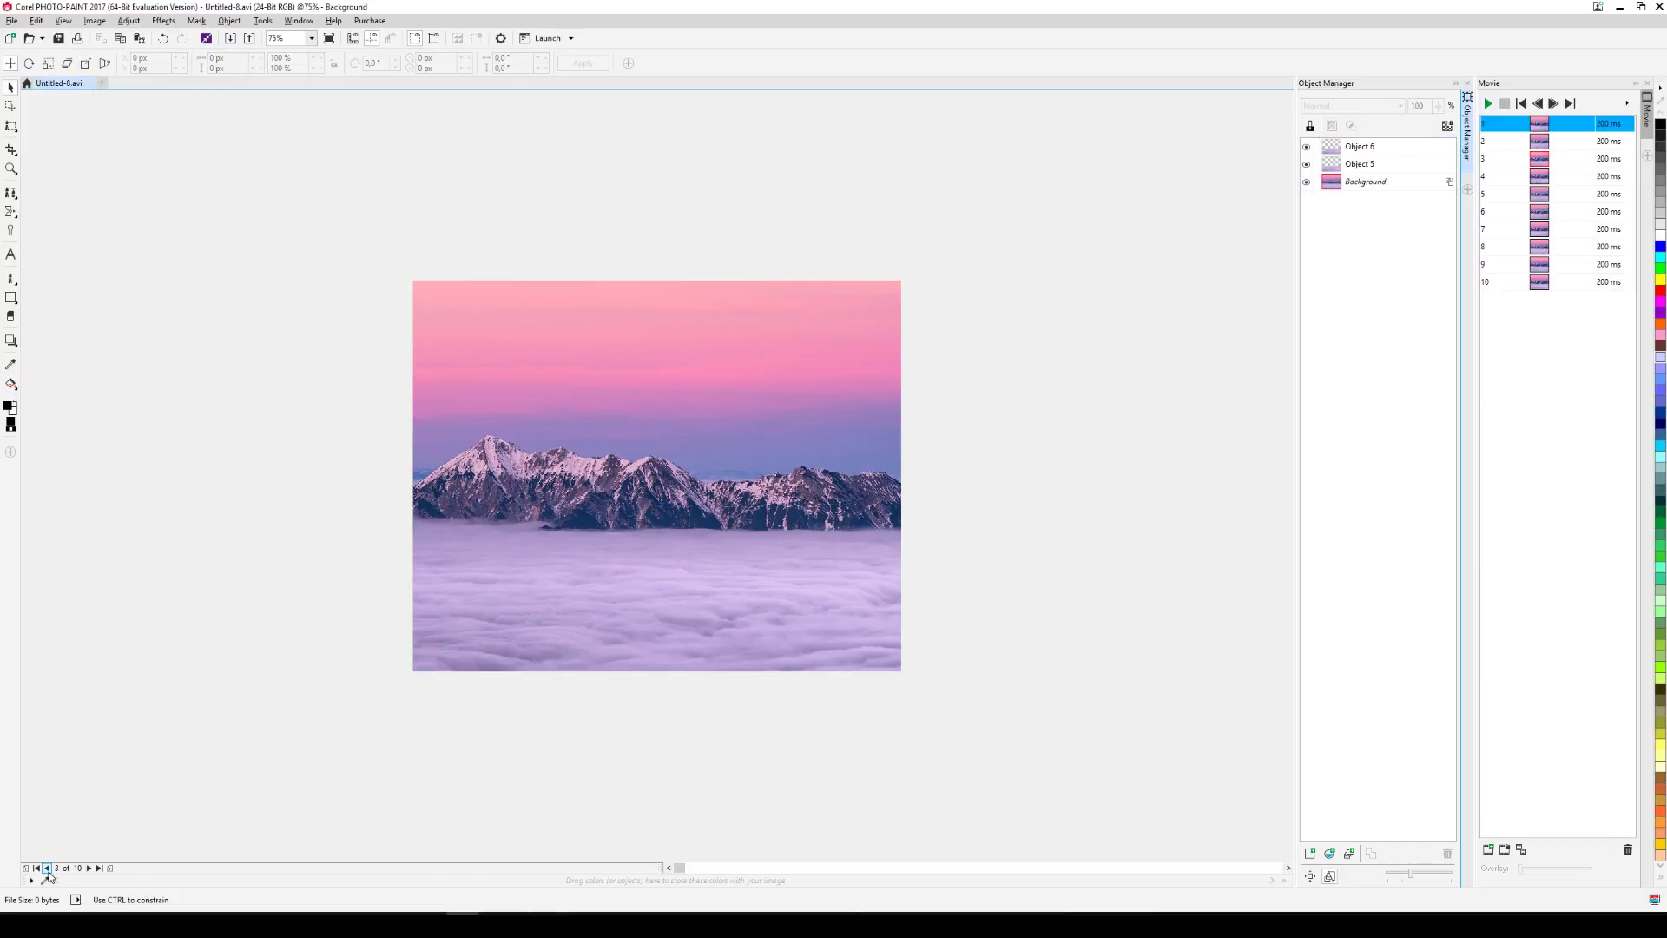
click(1360, 146)
double_click(151, 56)
text(-300)
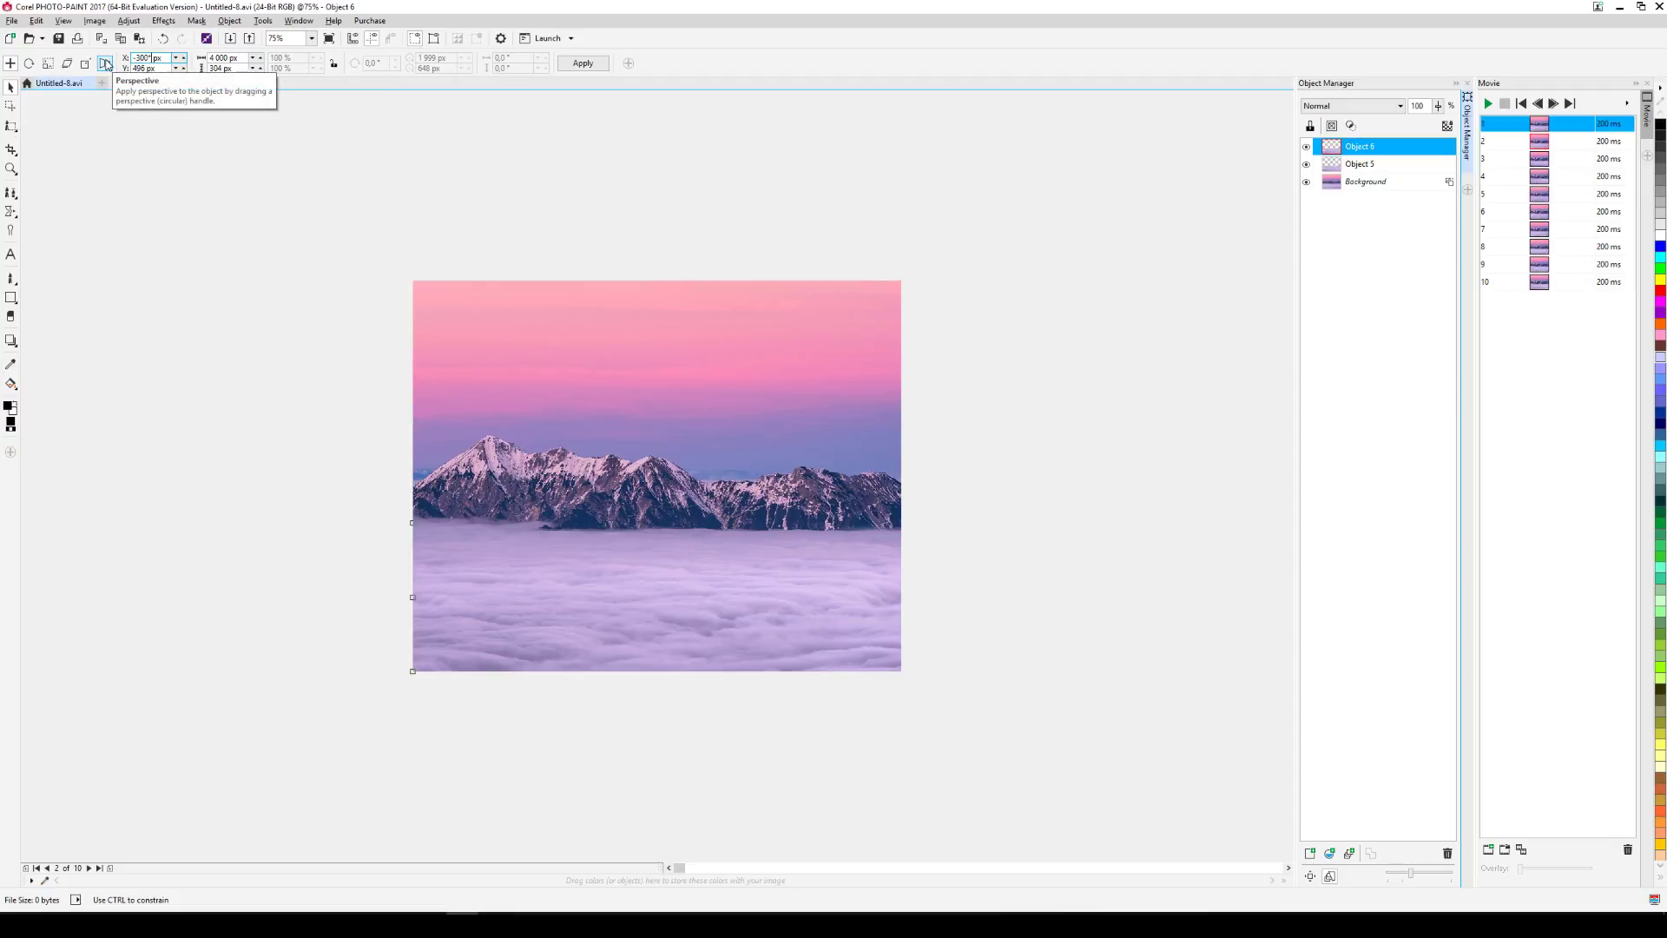
text(*8)
key(Return)
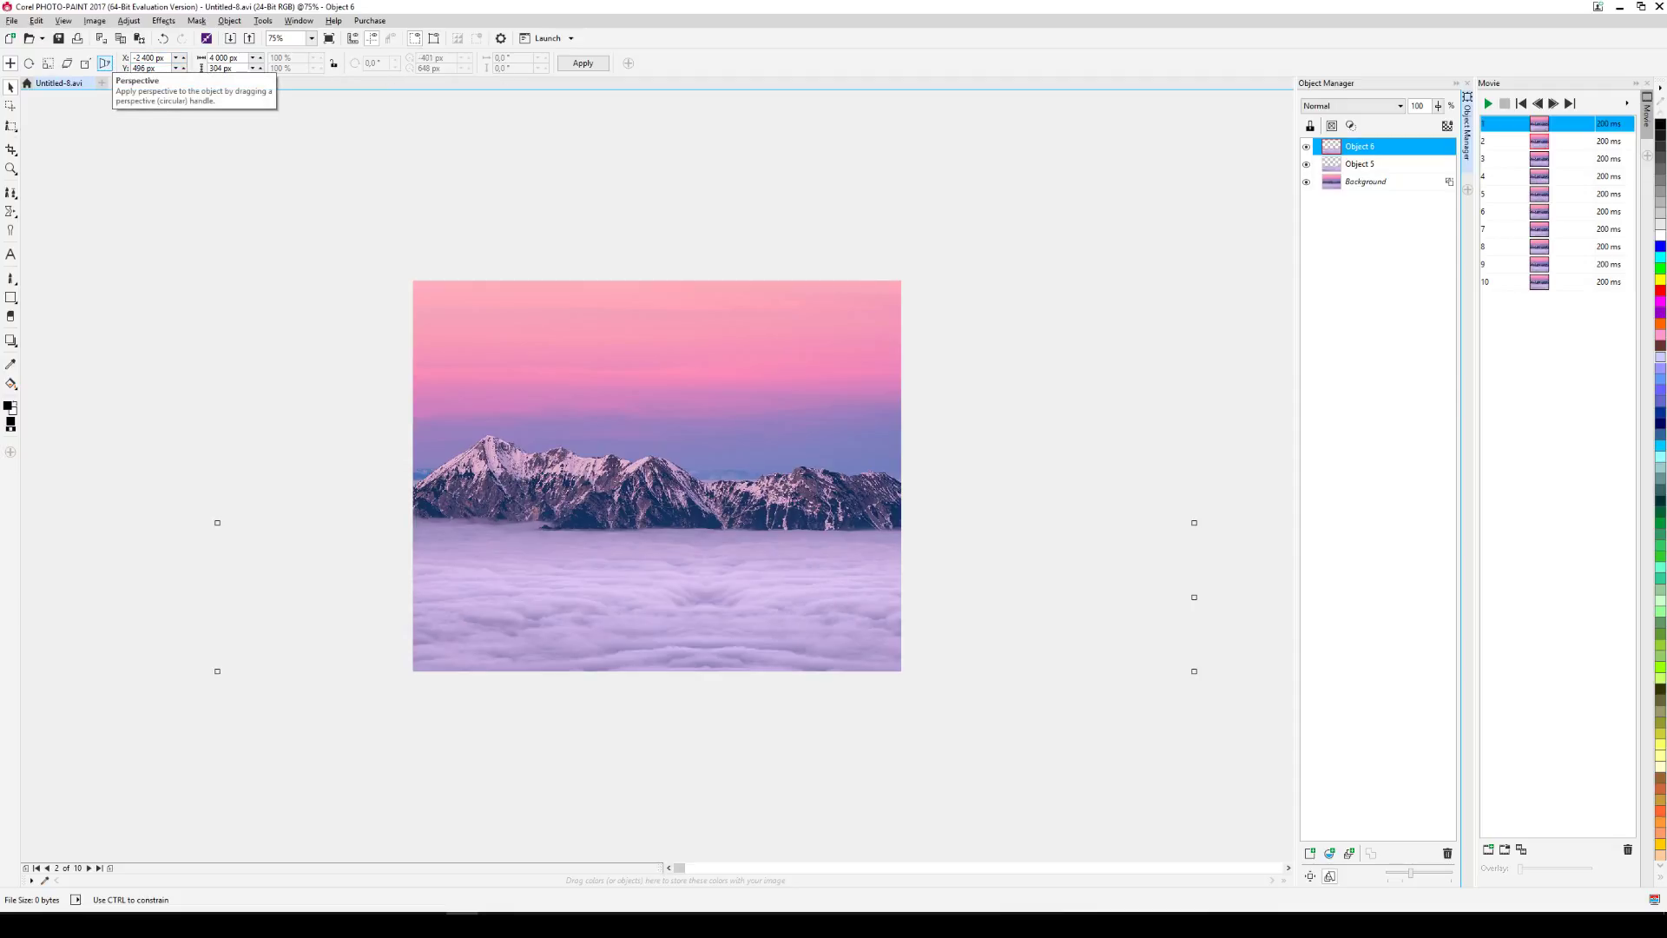
key(Delete)
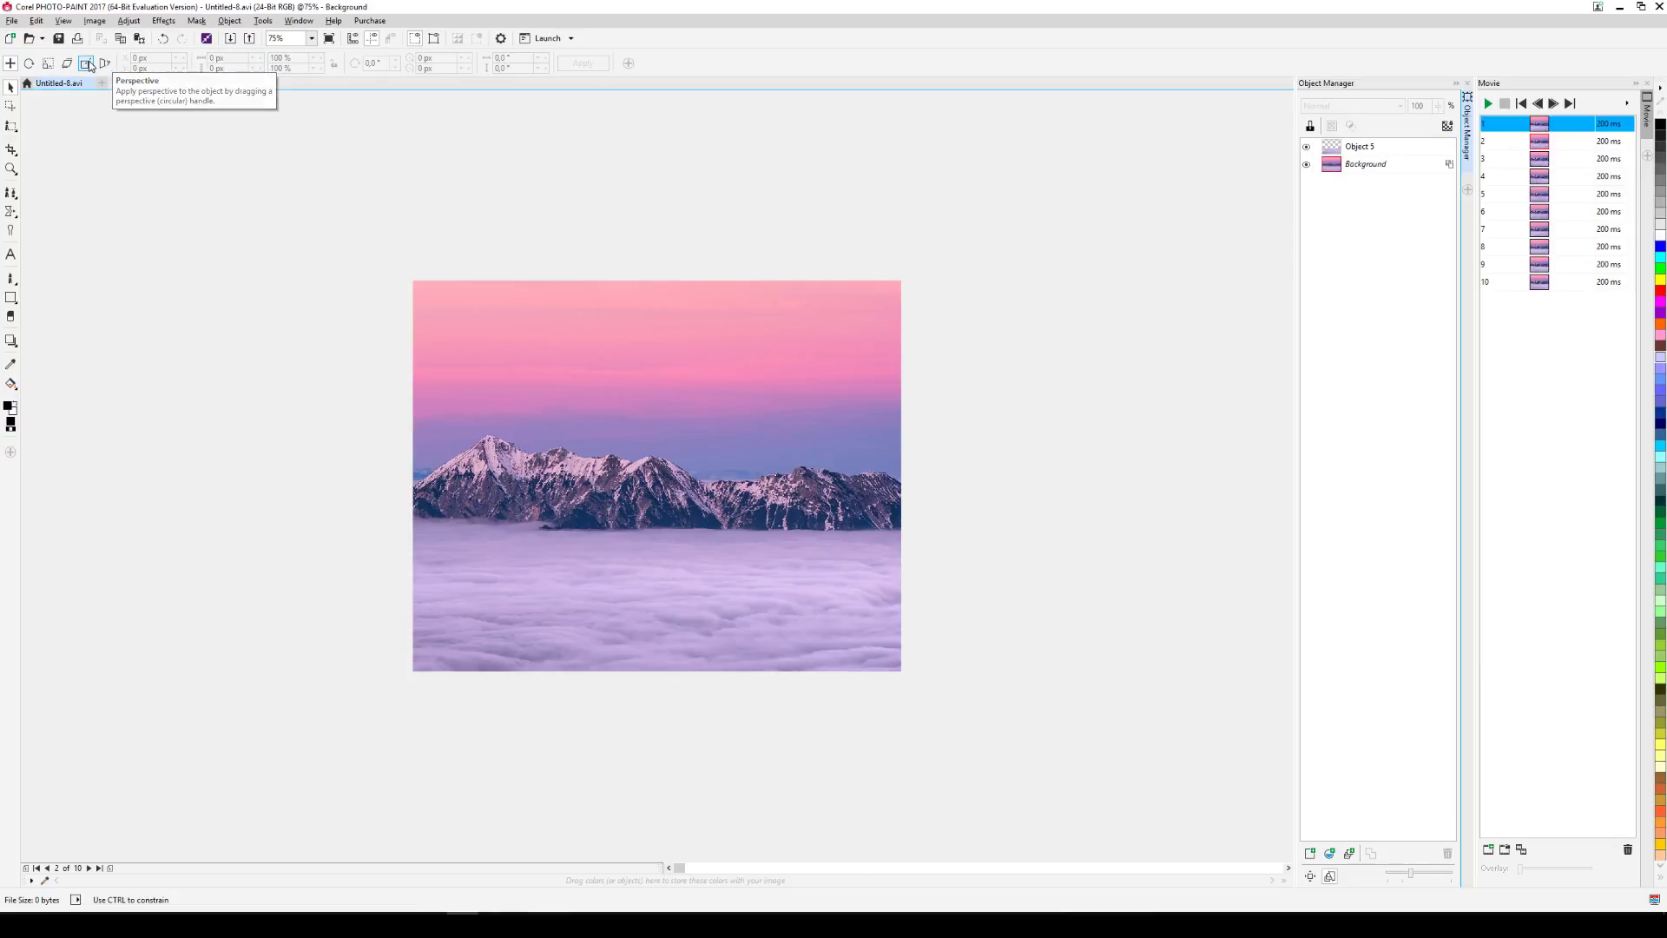
On frame 1, move the last cloud strip, Object 5, to an X position of -2700 px and combine it with the background.
click(47, 868)
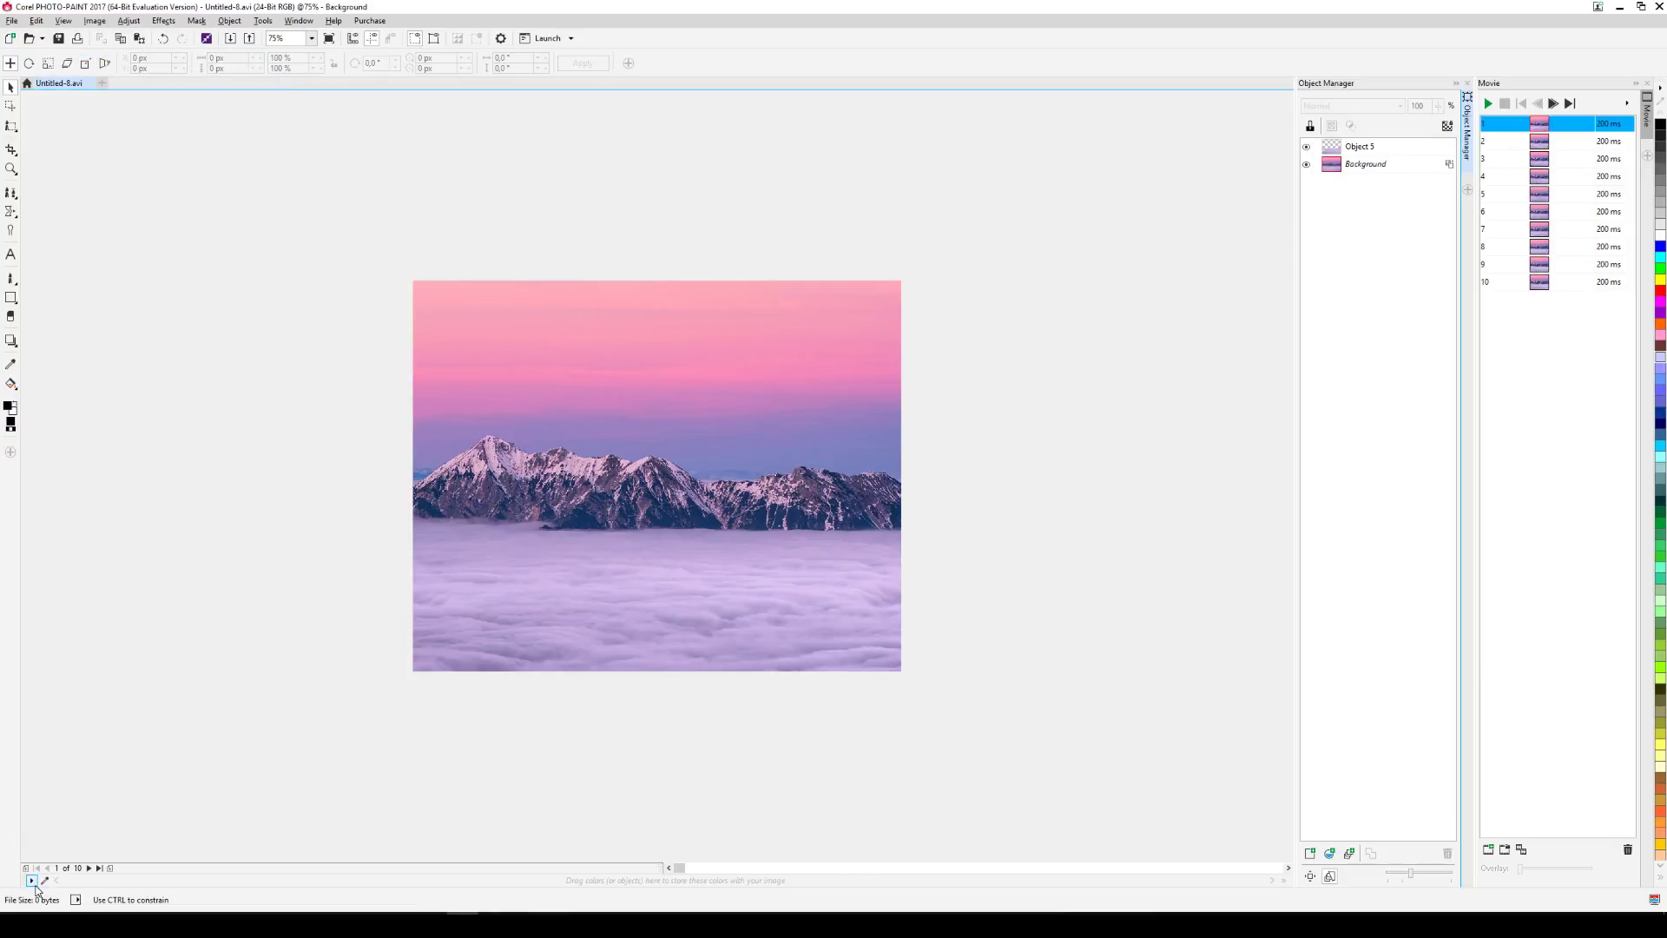
click(1382, 146)
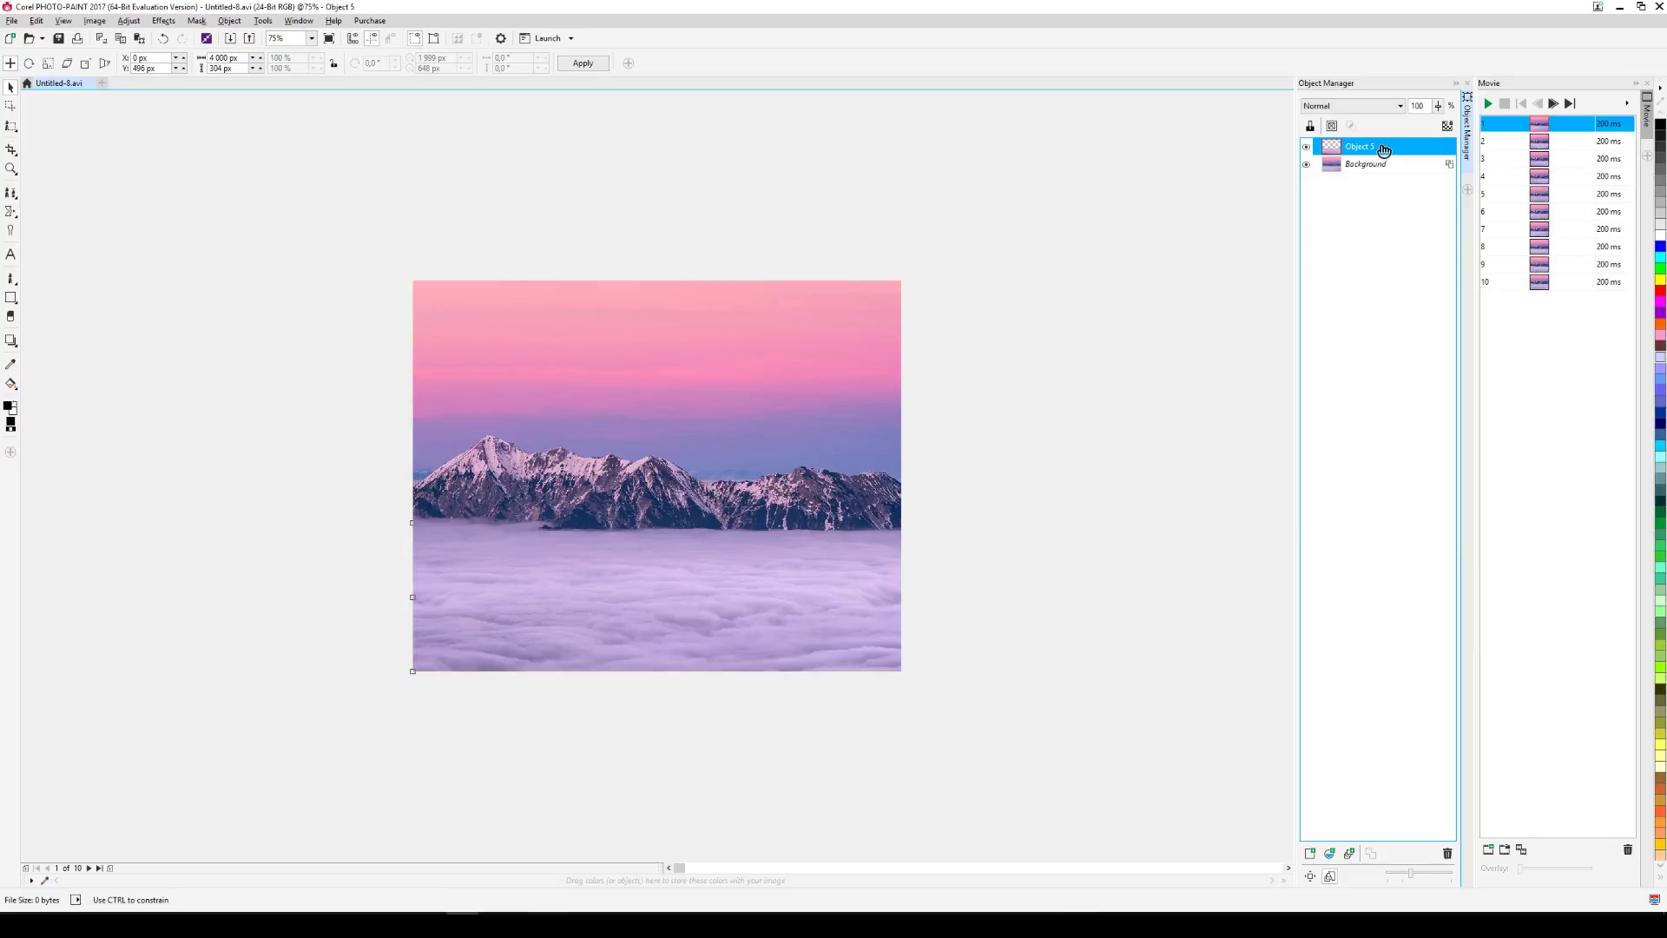
double_click(136, 58)
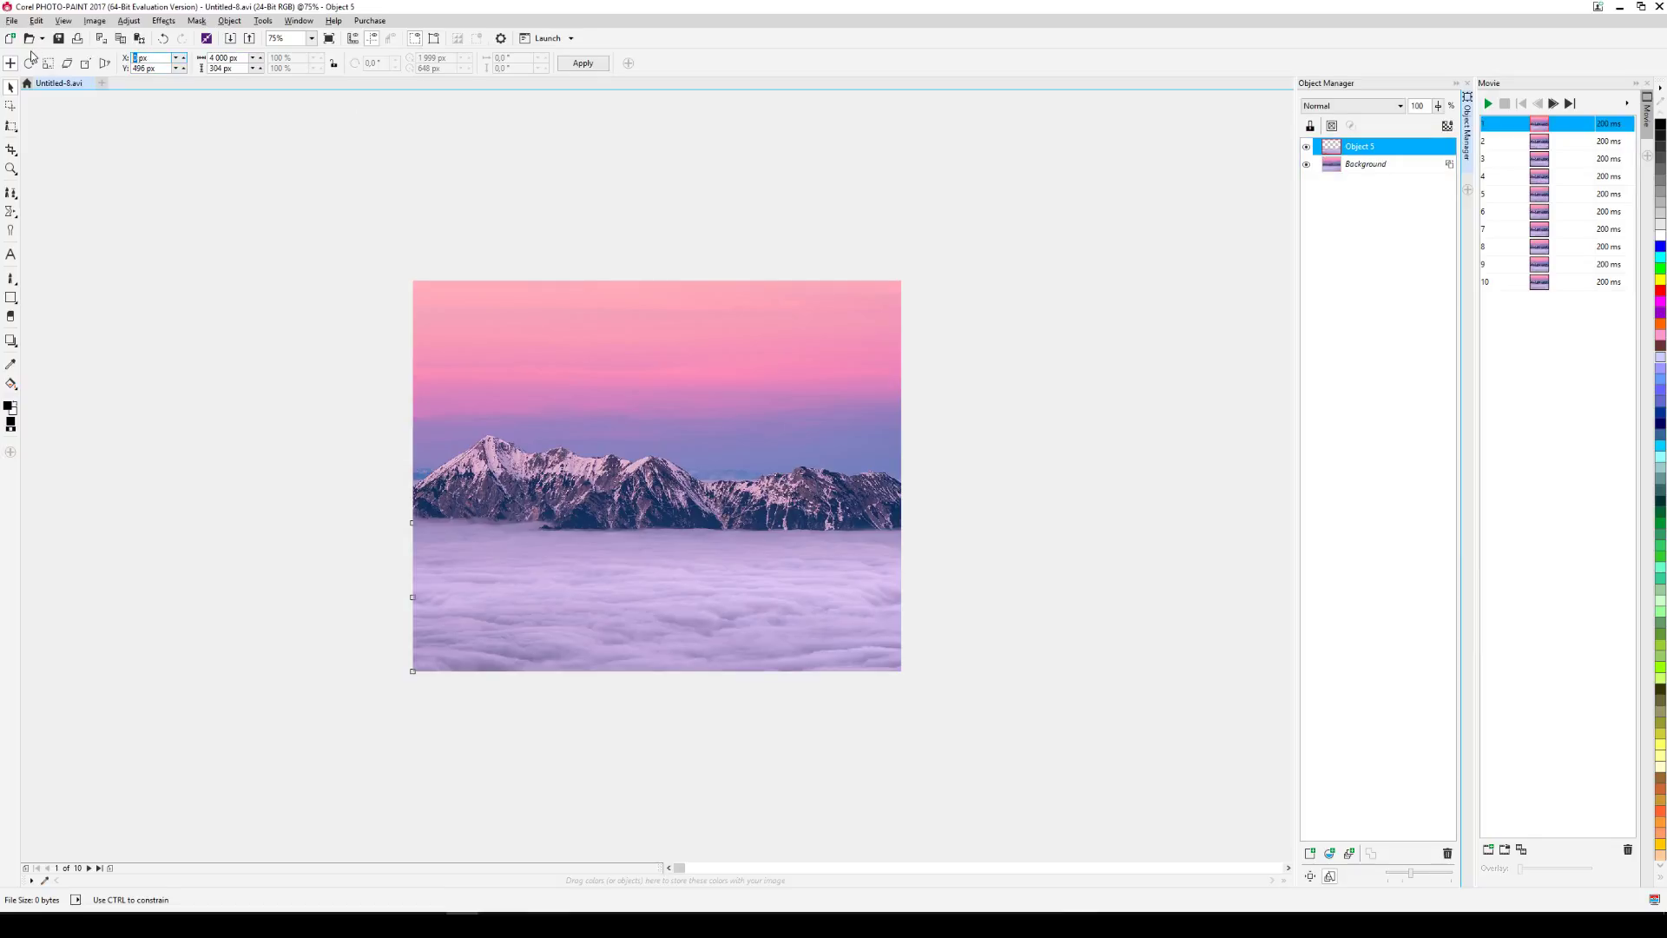
text(-300)
text(*9)
text(-2700)
key(Return)
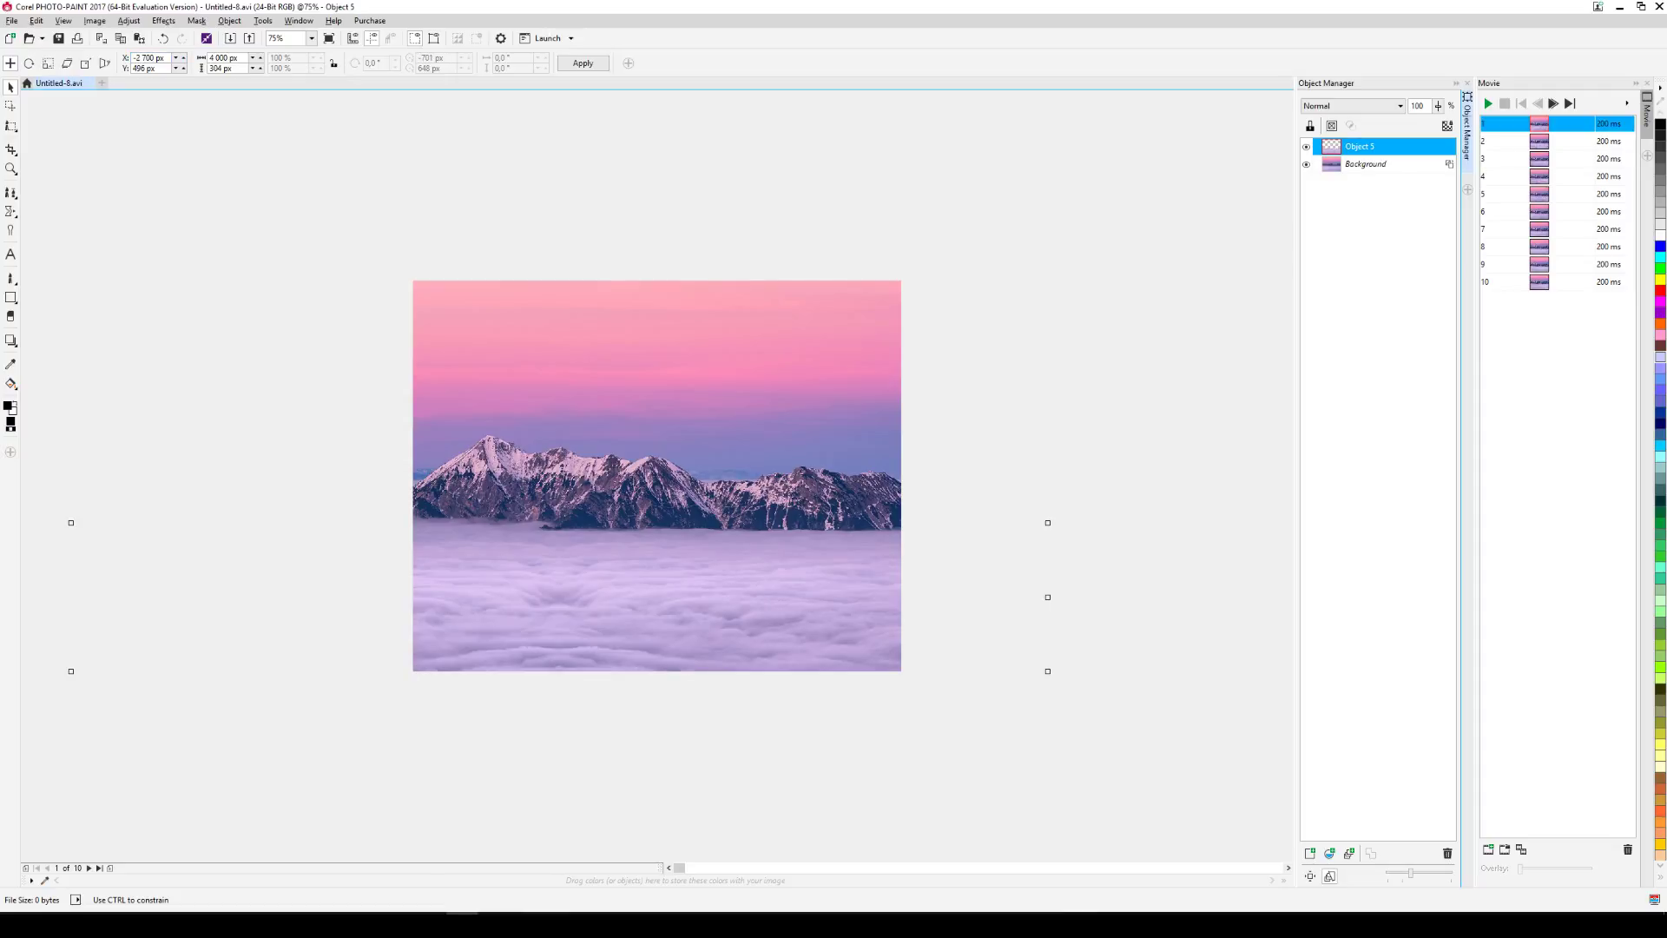
key(Delete)
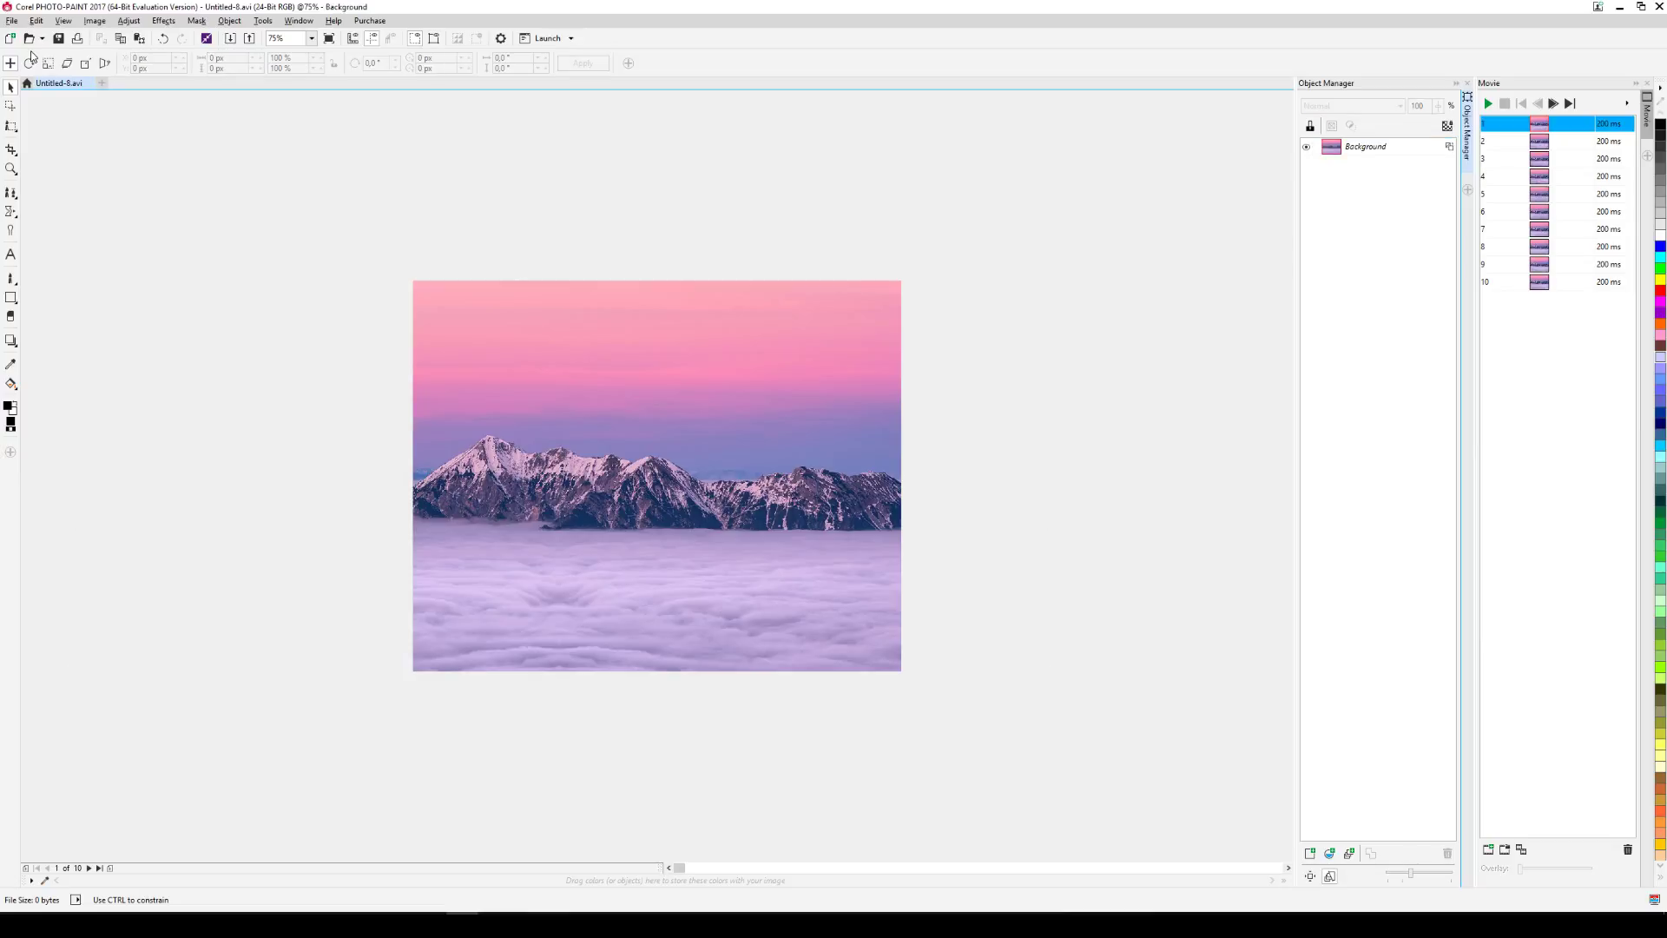
Step forward through the movie from frame 1 to frame 9 to check how the clouds shift between frames.
click(89, 868)
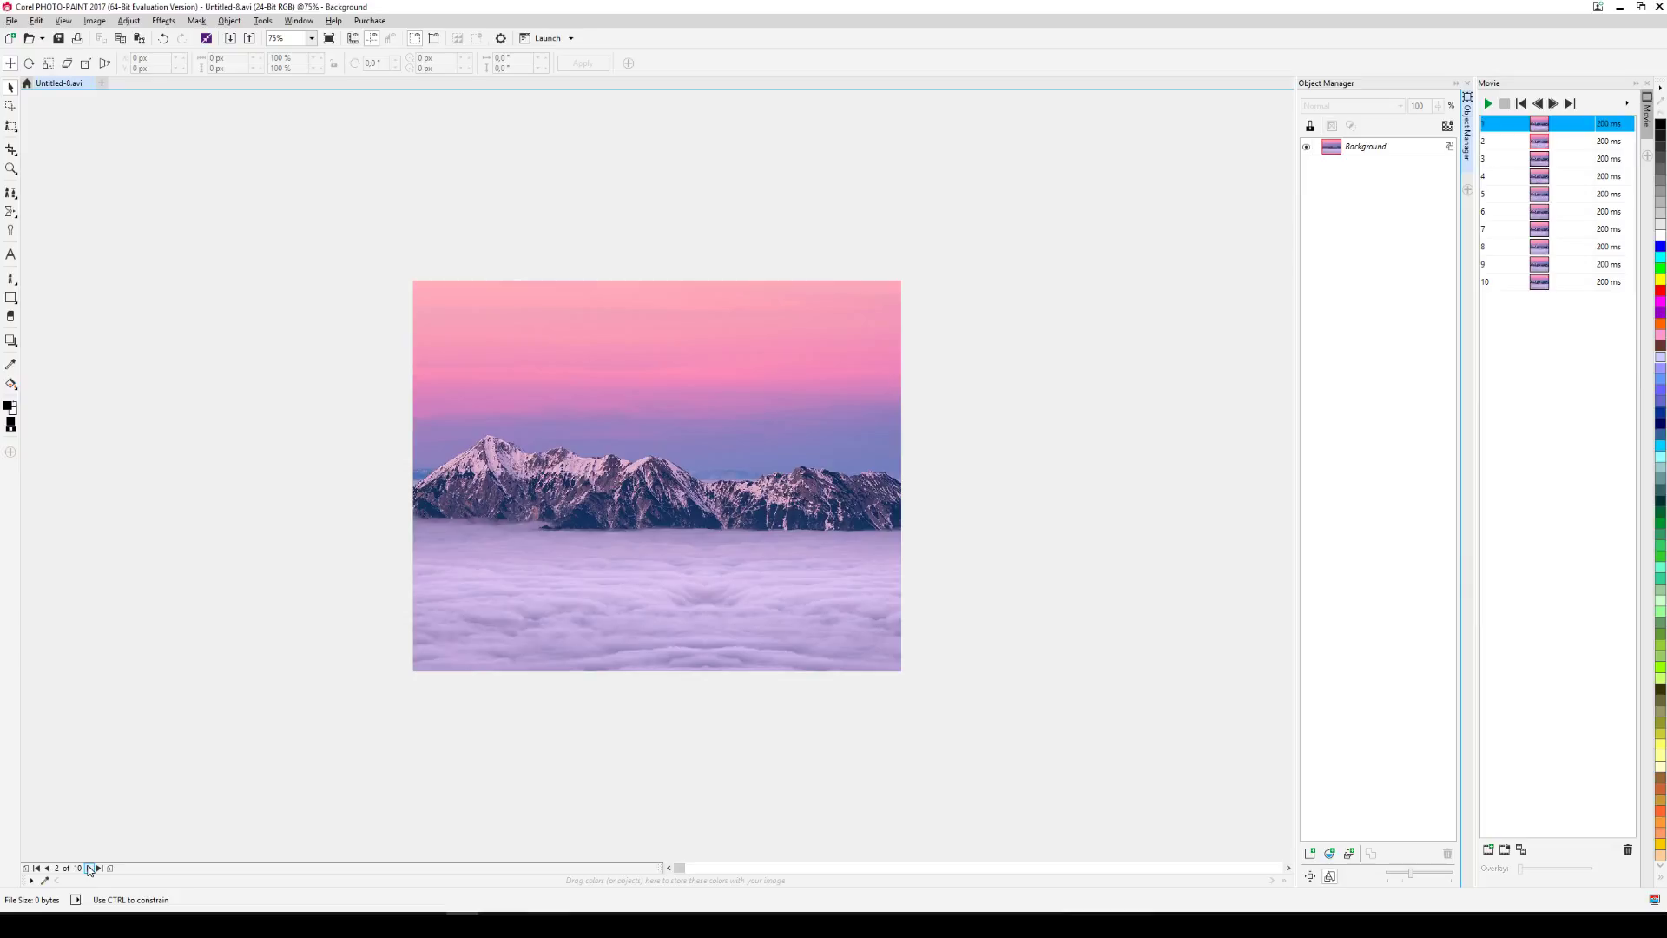
click(89, 868)
click(90, 869)
click(89, 869)
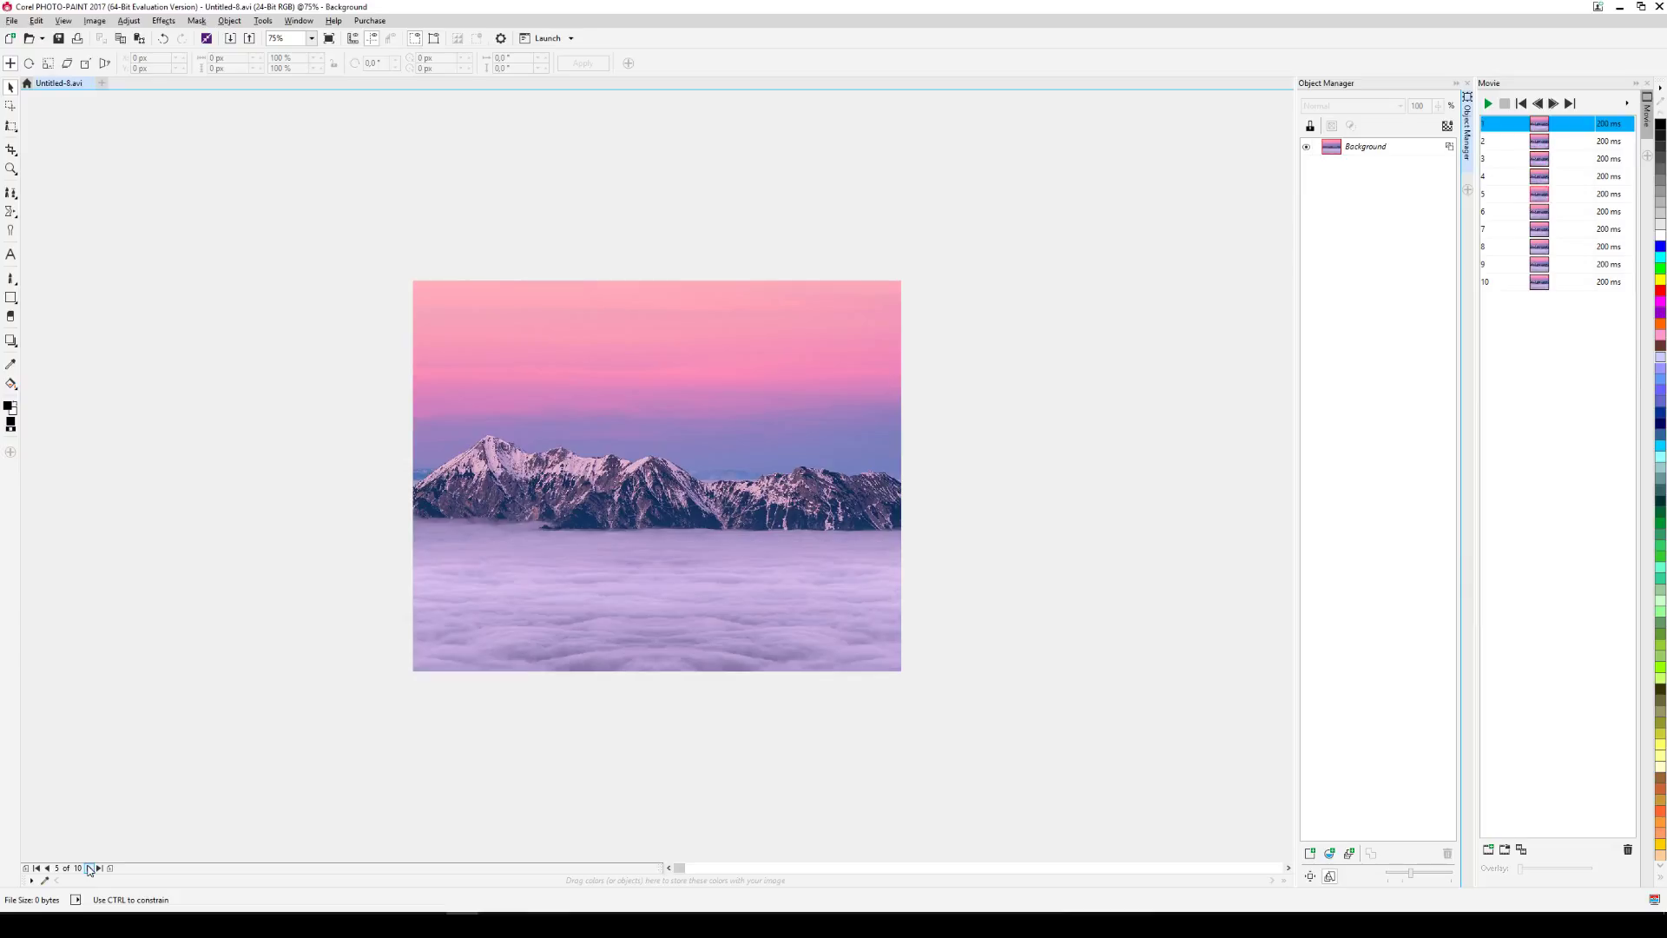
click(90, 868)
click(89, 868)
click(89, 868)
click(89, 868)
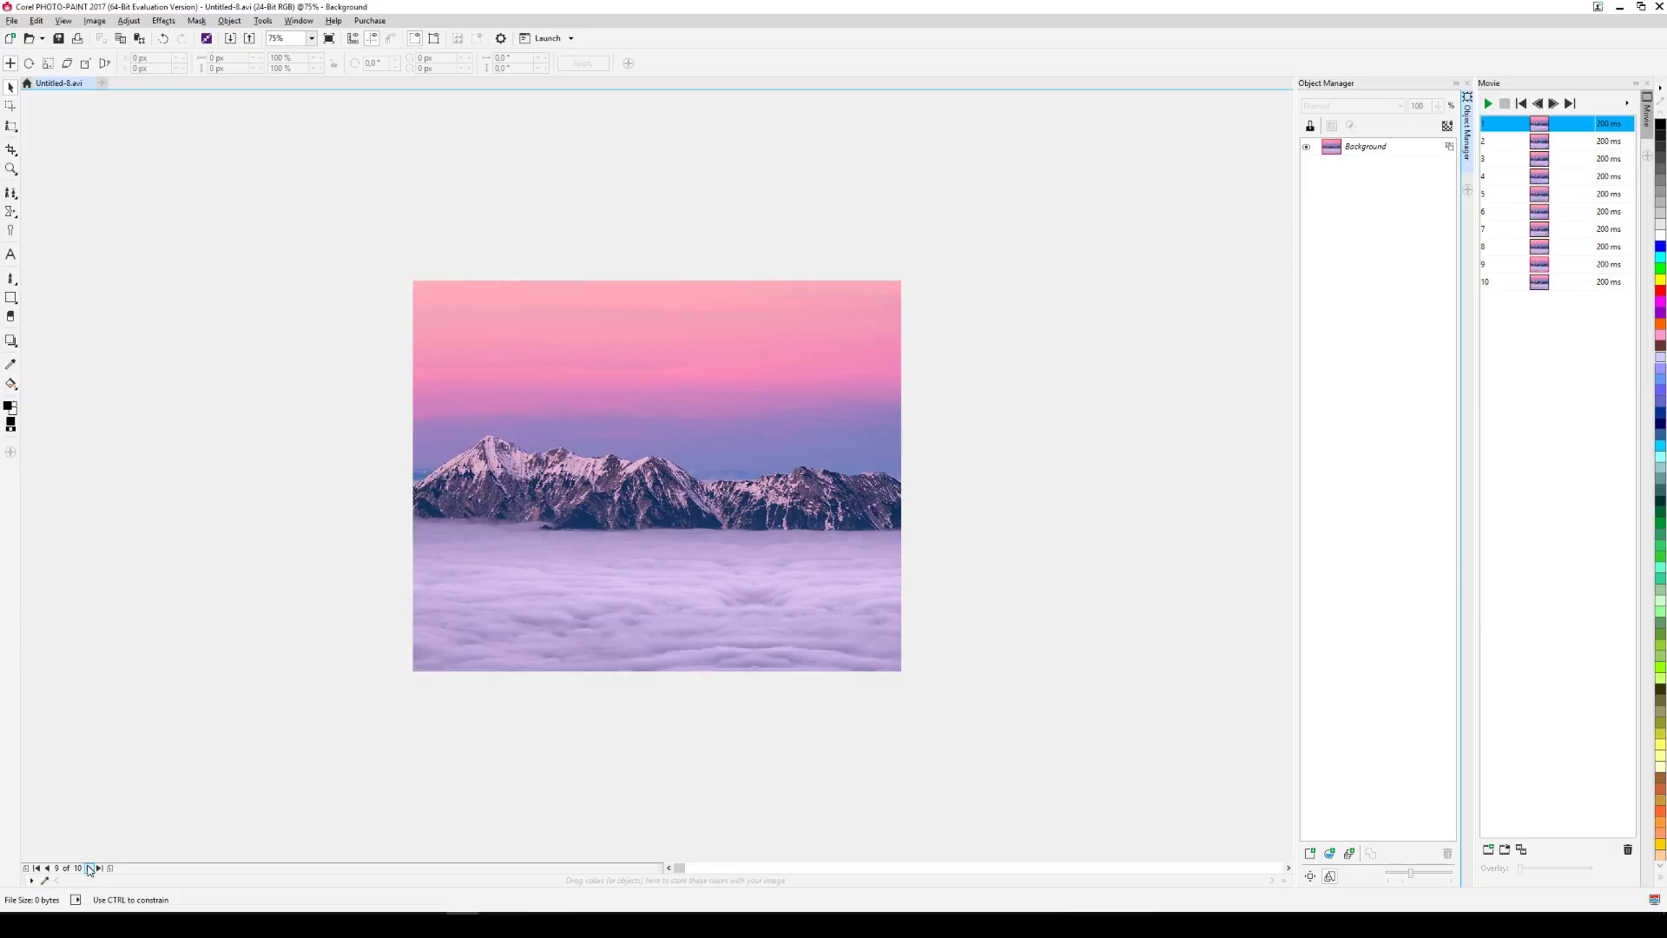
Step the movie forward to frame 10 and back to frame 1 to check the cloud movement in both directions.
click(90, 868)
click(47, 868)
click(47, 869)
click(47, 869)
click(47, 869)
click(47, 868)
click(47, 868)
click(47, 869)
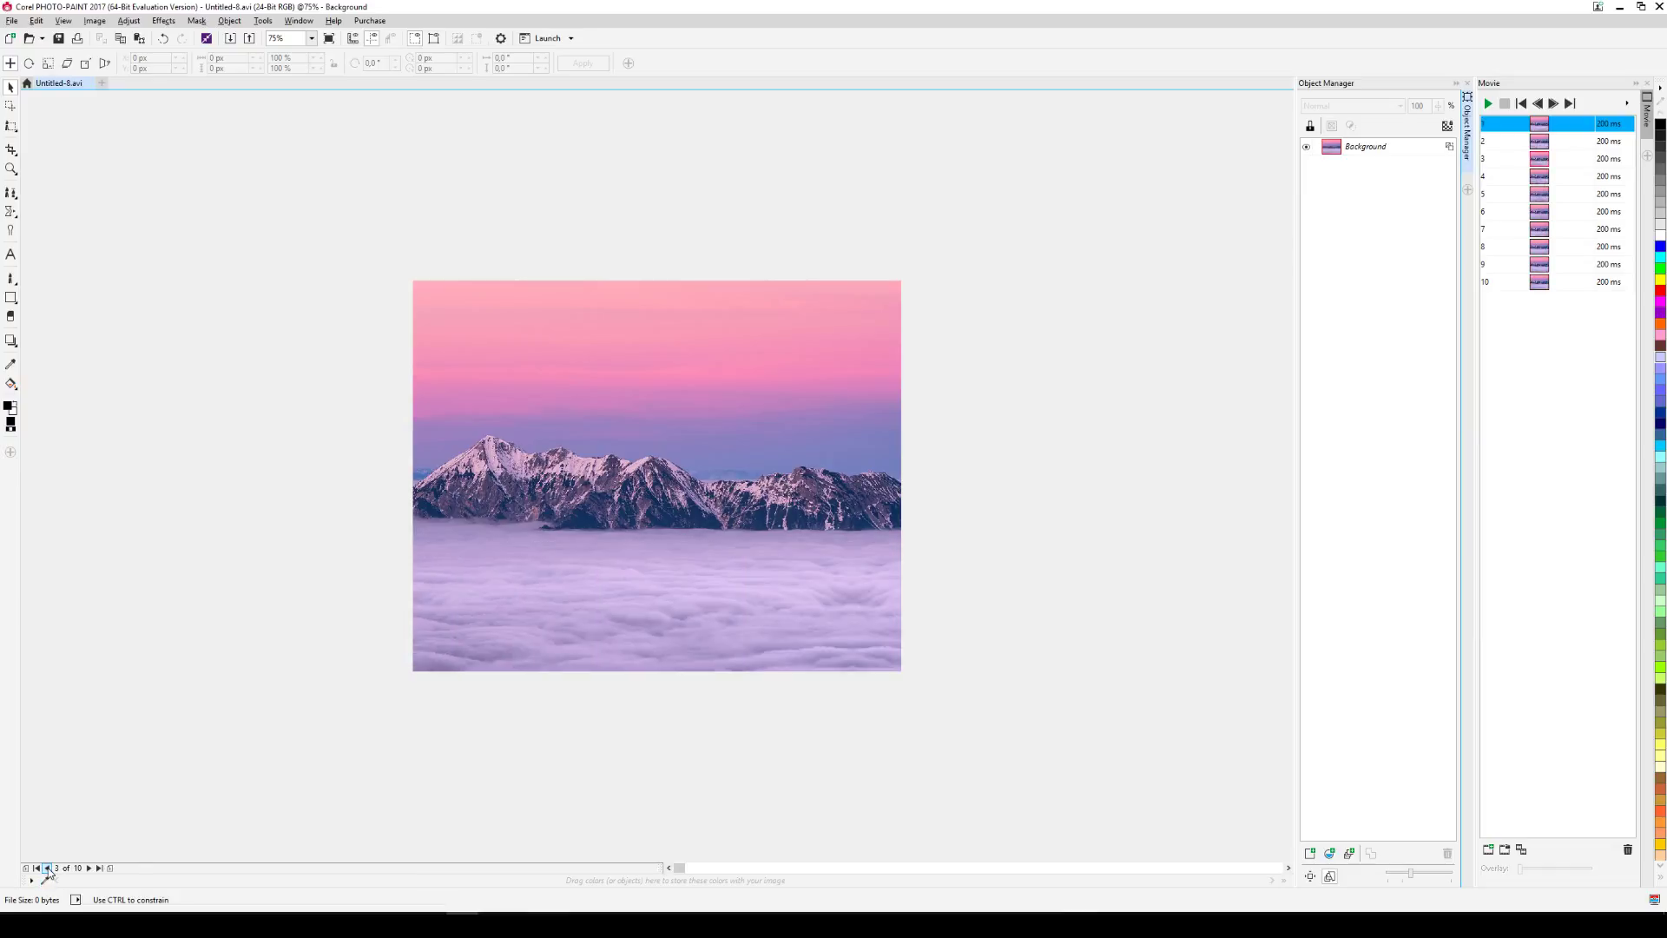
click(47, 868)
click(47, 869)
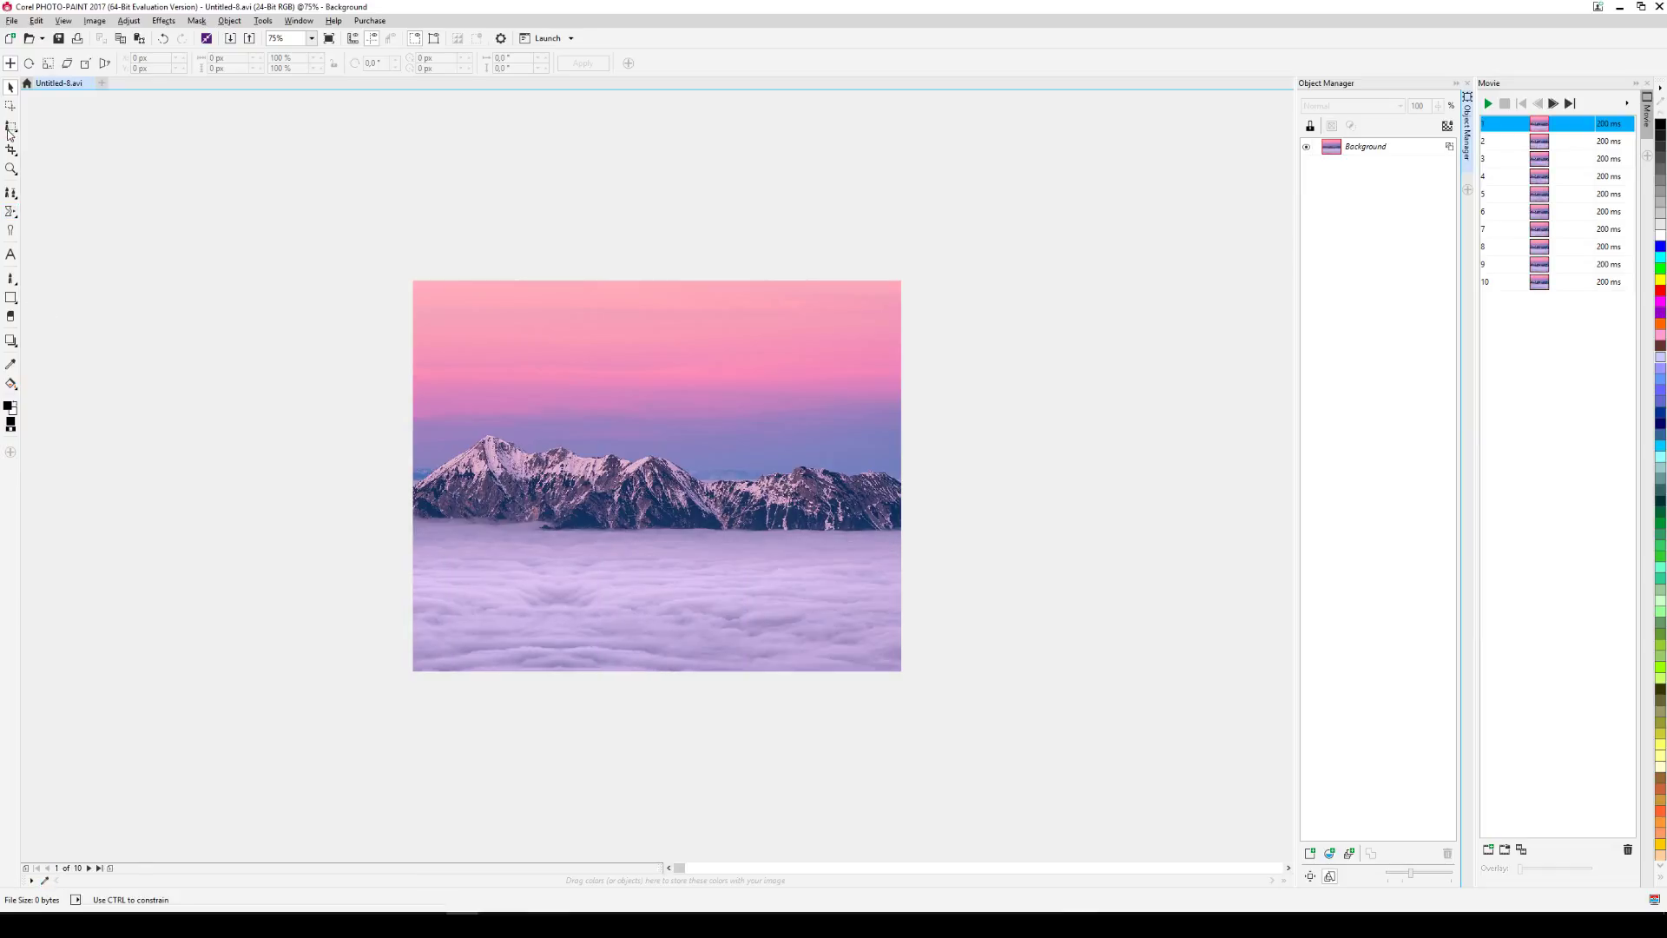
Save the movie as a GIF animation named pilvi in Pictures, converting it to an Optimized 256-color palette with Ordered dithering.
click(18, 22)
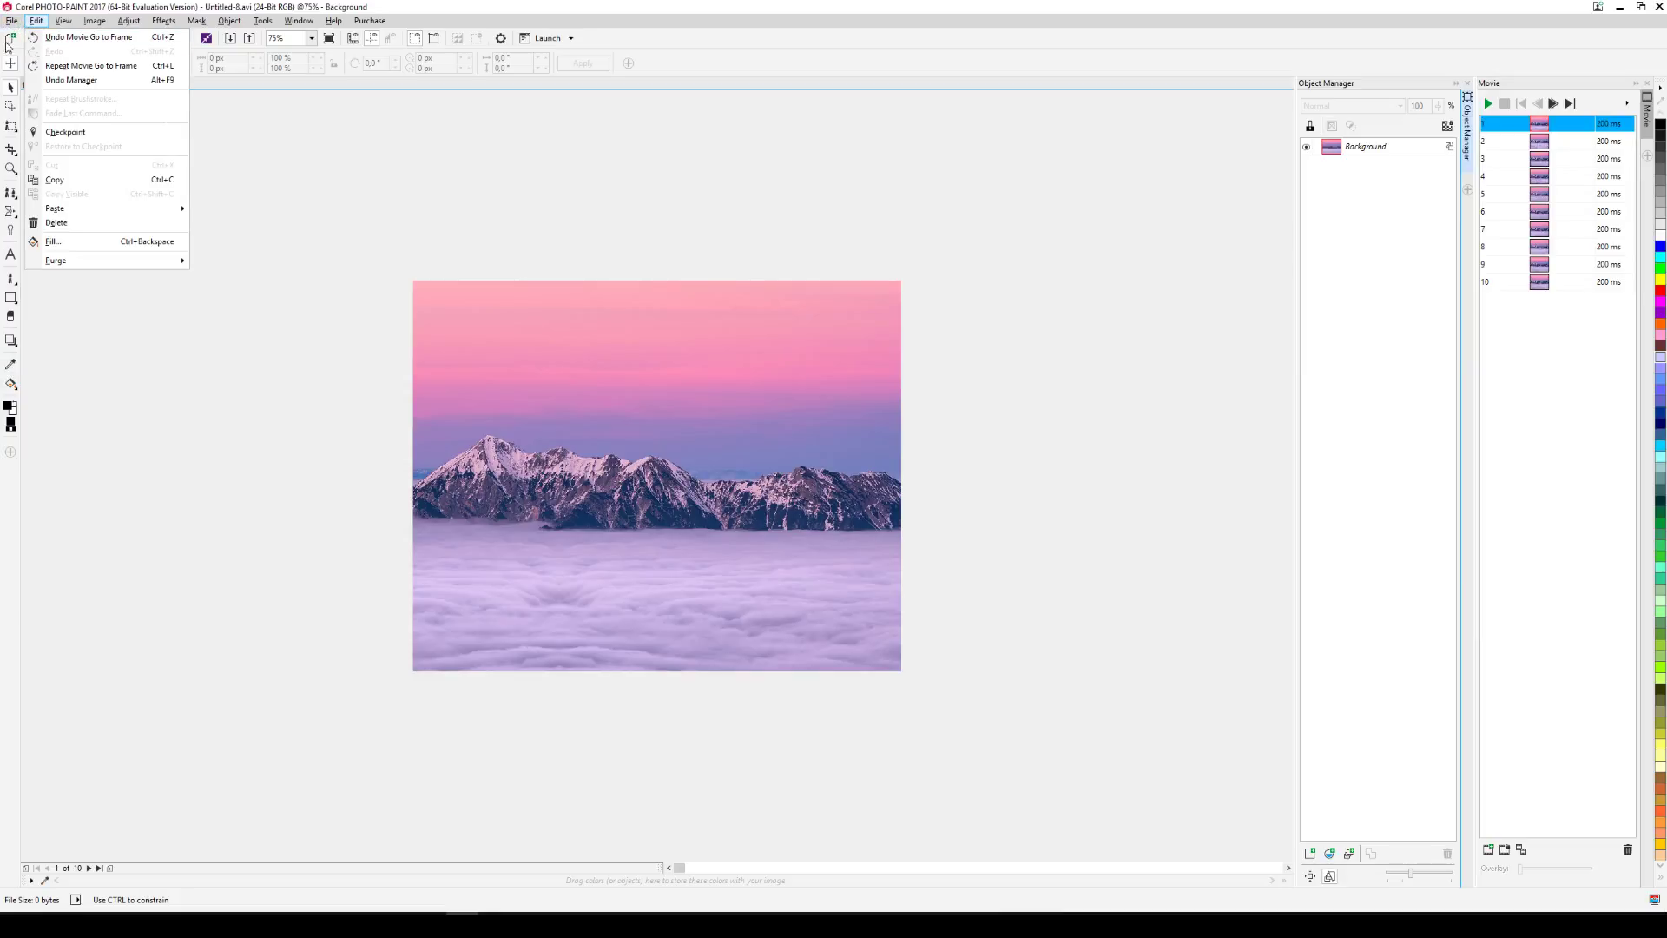
click(45, 133)
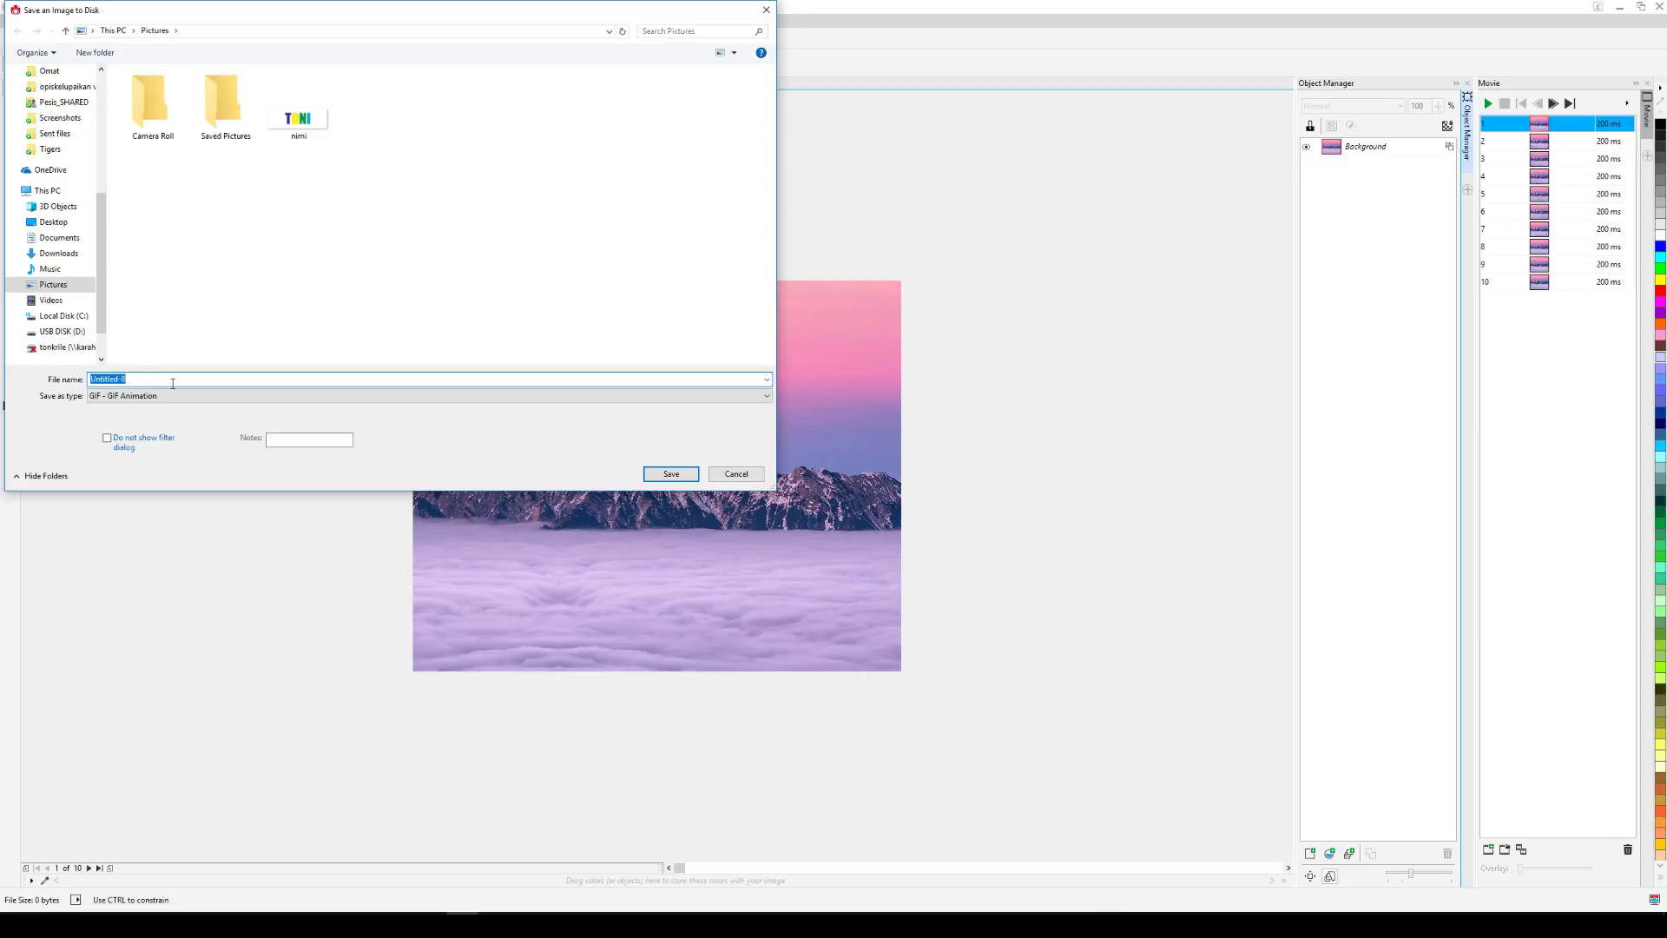
text(pilvi)
click(668, 475)
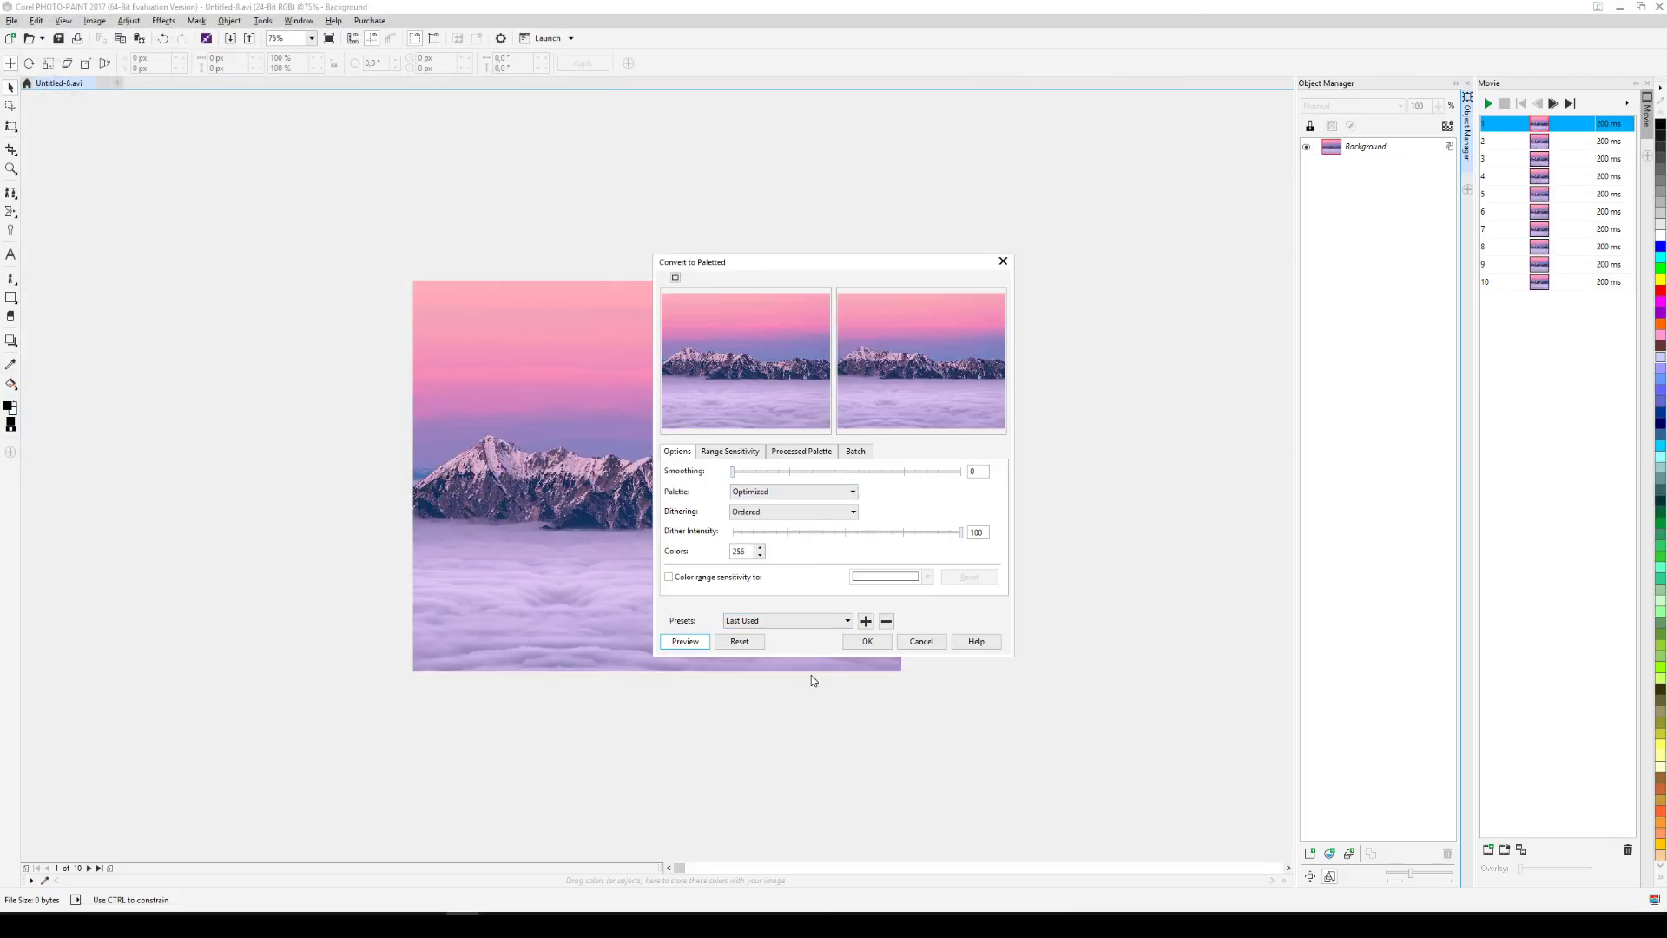
click(867, 642)
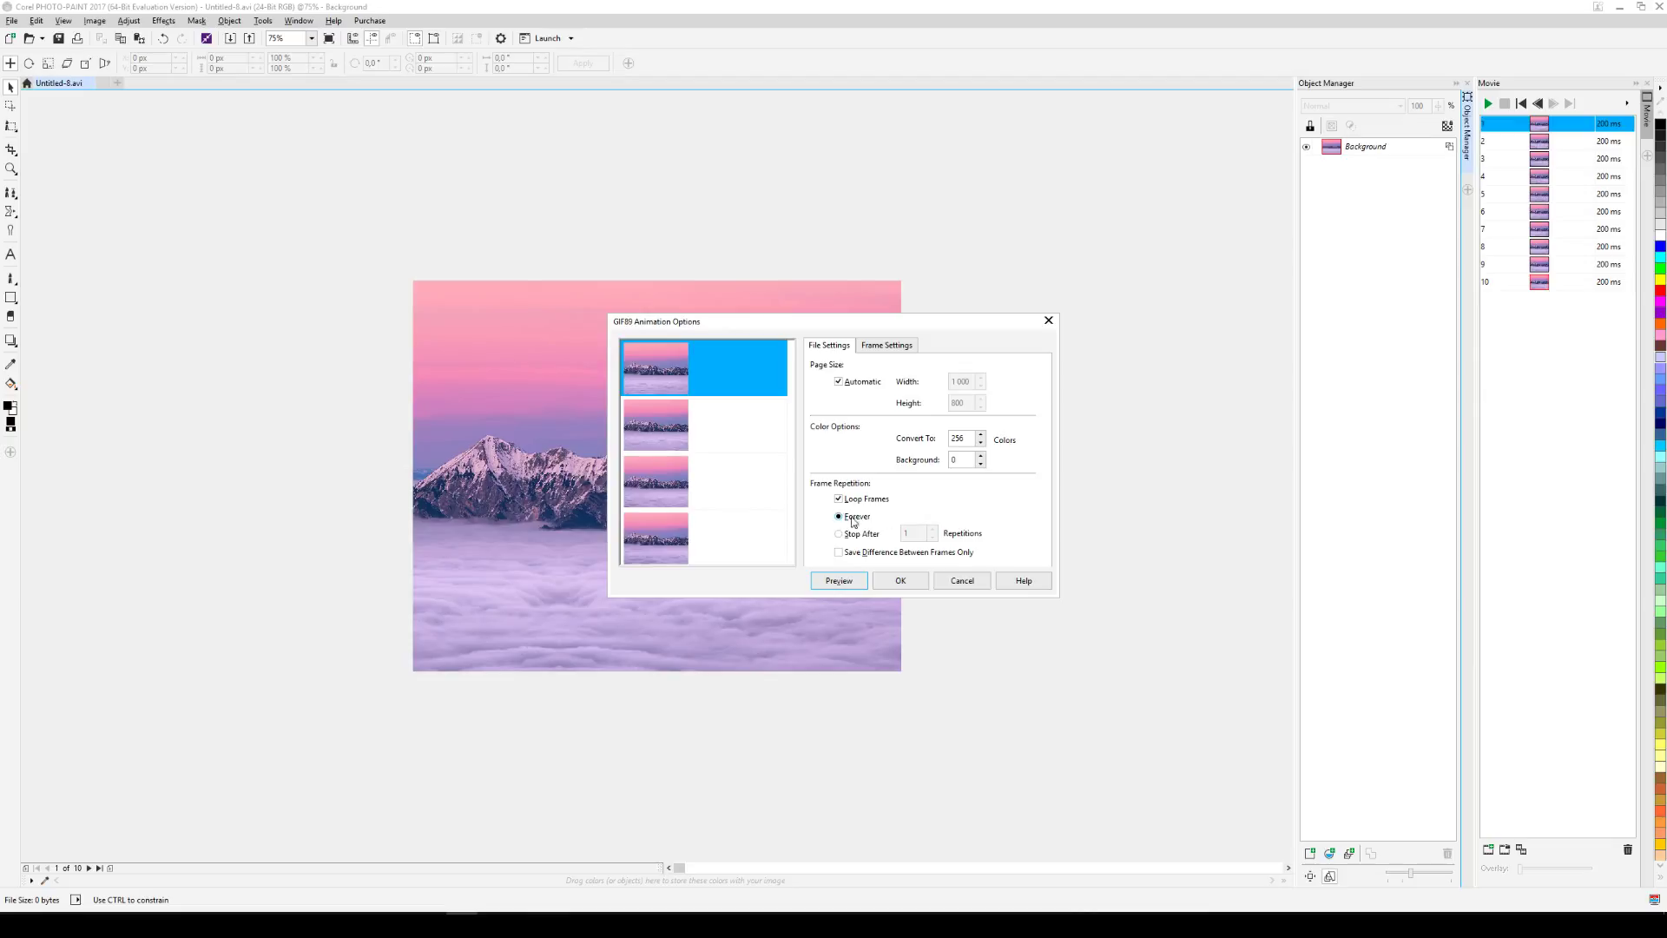
Preview the GIF animation from frame 1 to 10 and return to the animation options.
click(855, 585)
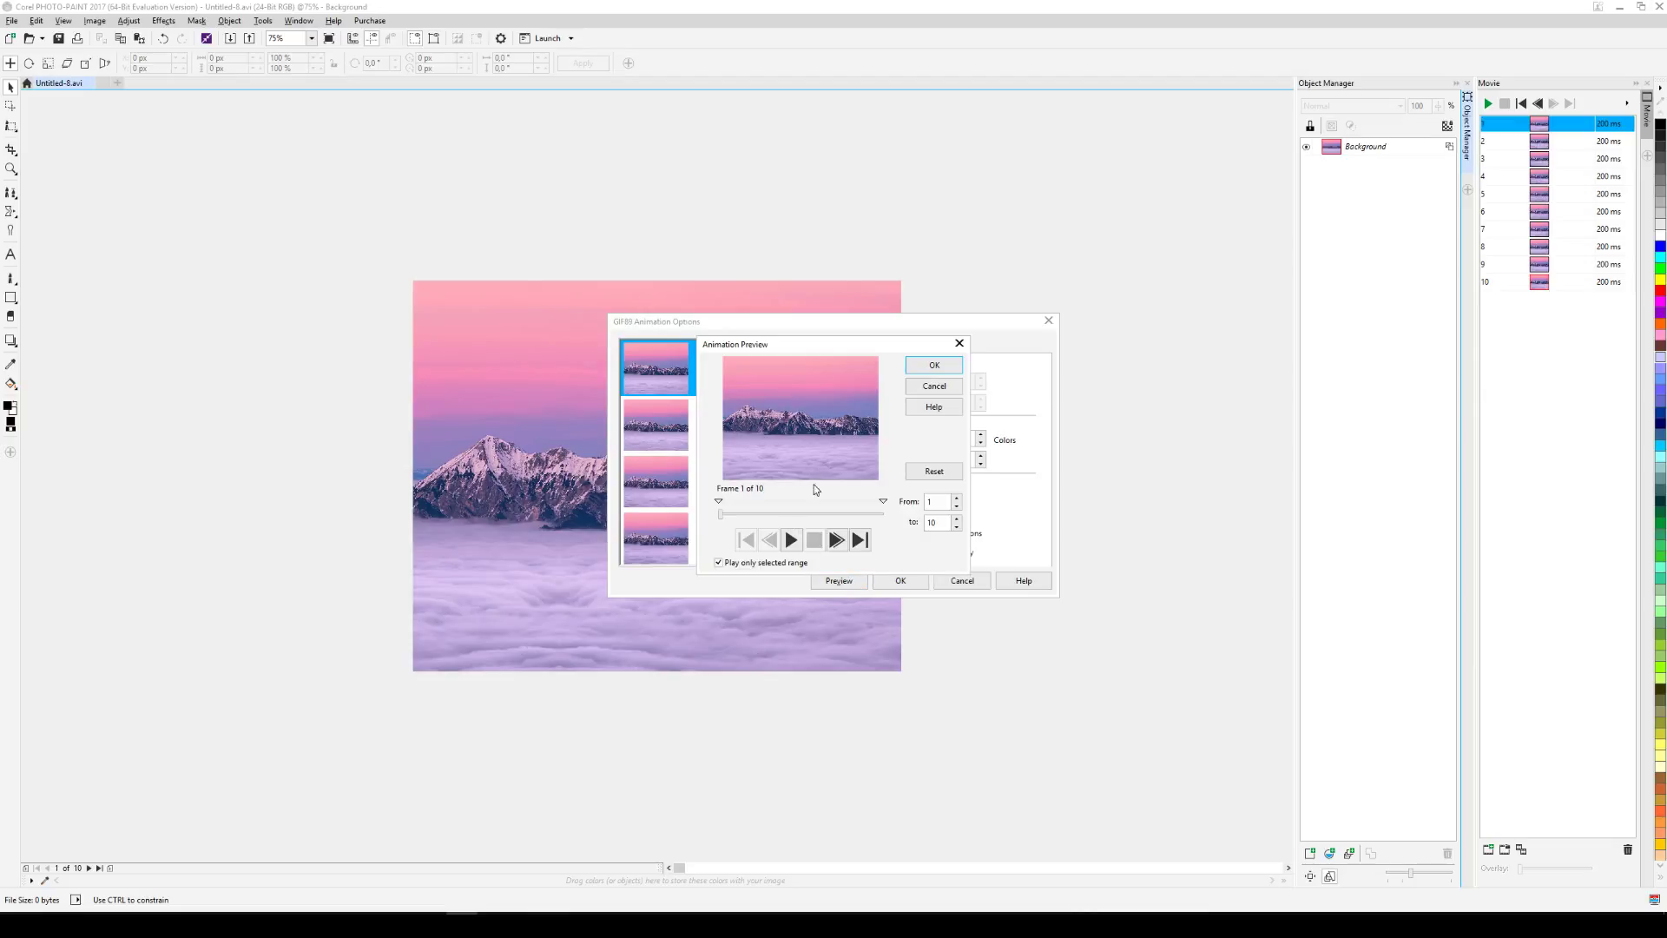
click(791, 541)
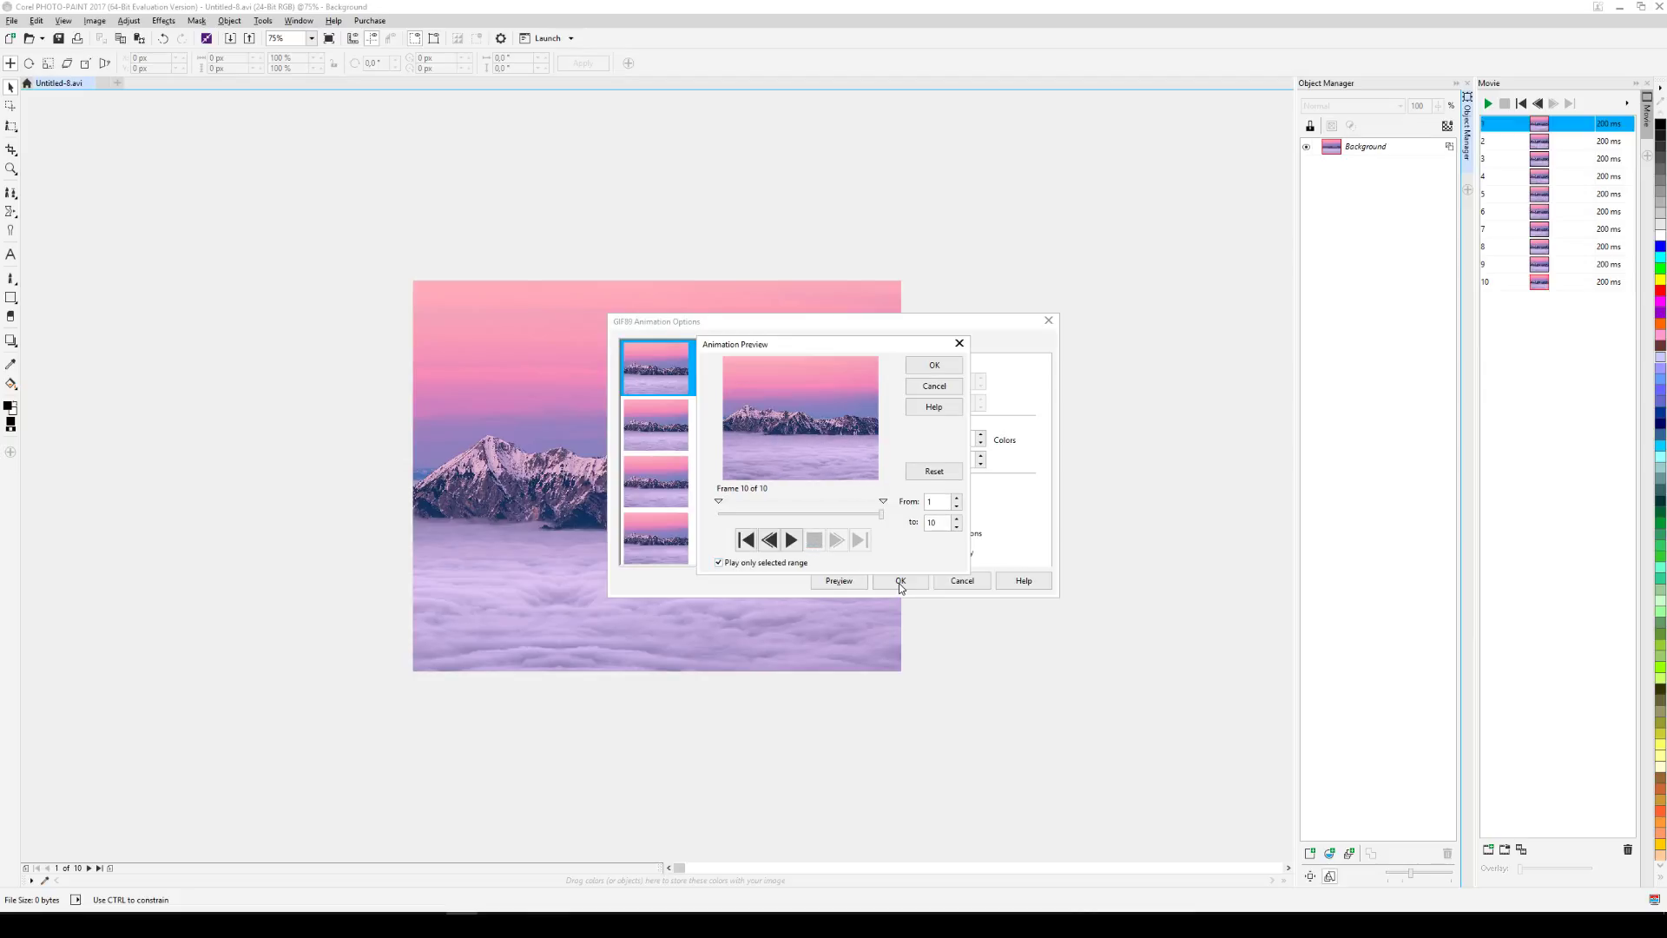
click(943, 362)
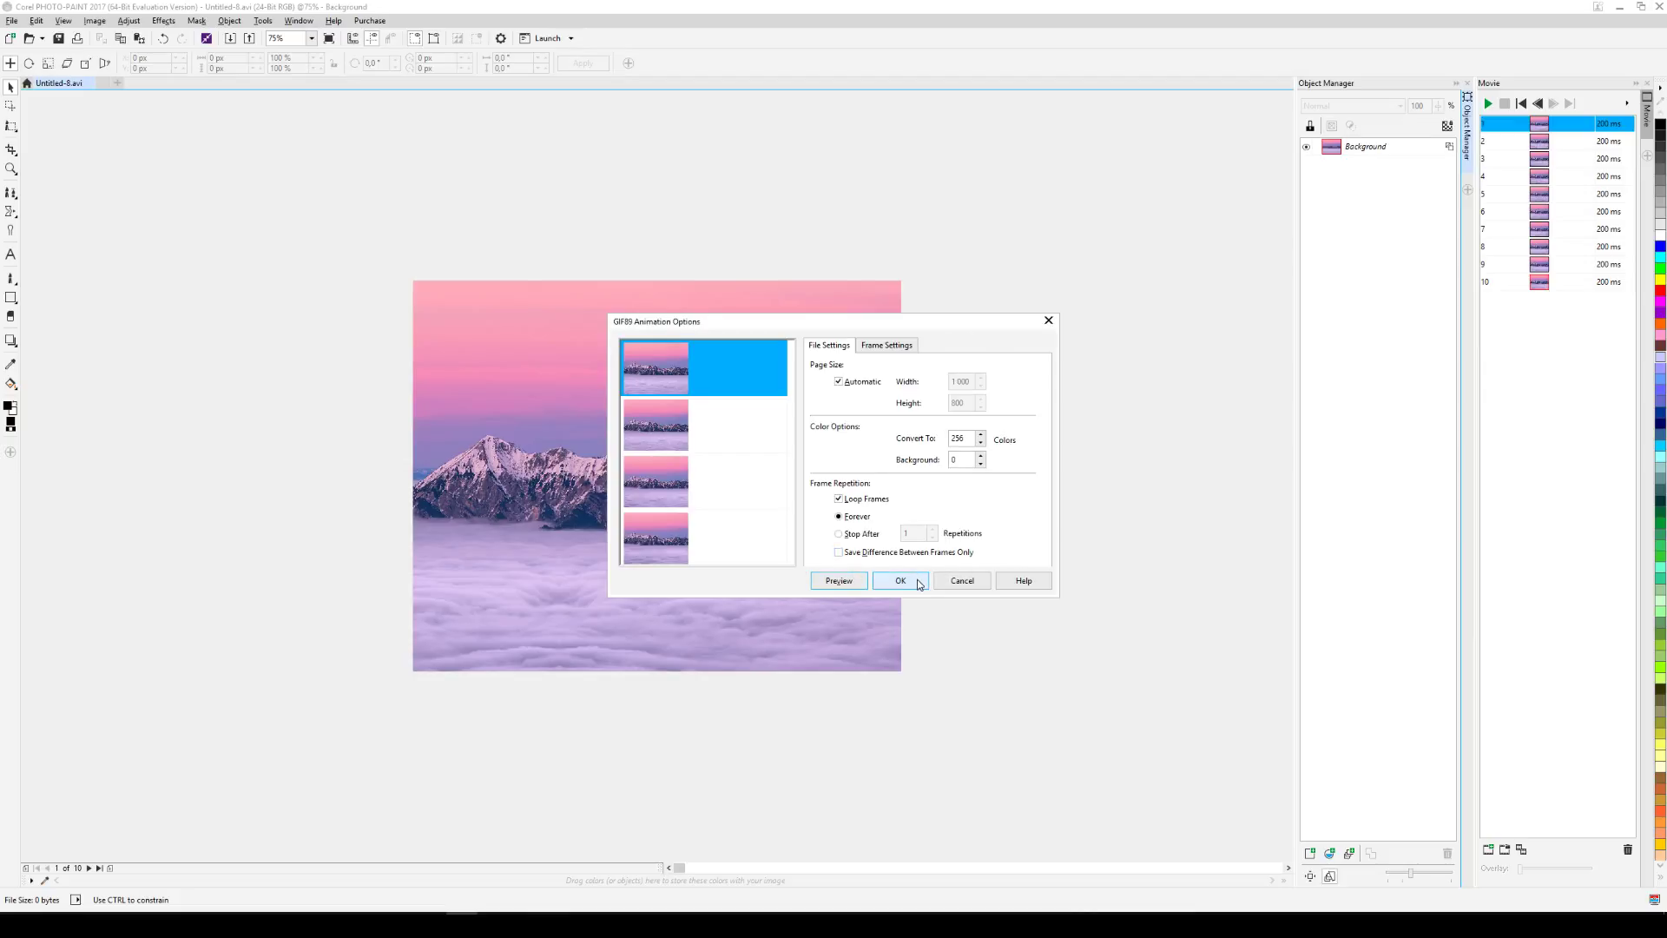